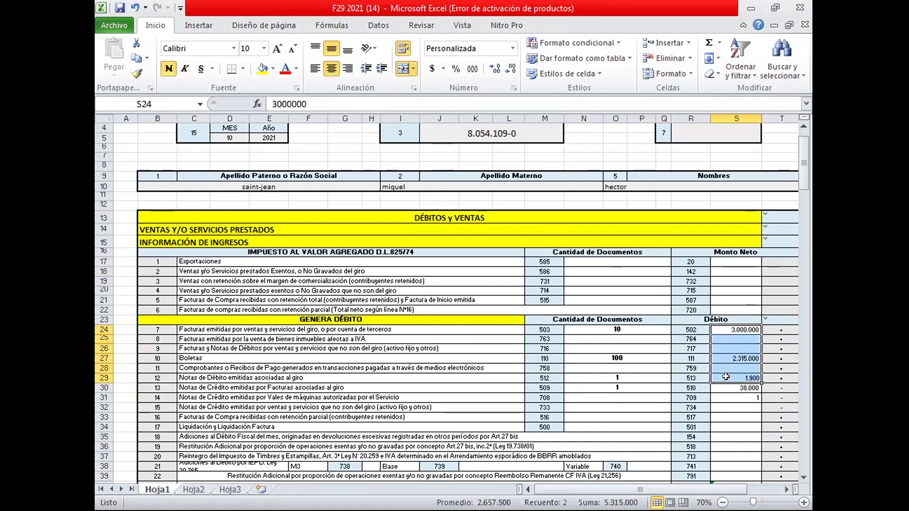
- Clear the debit amounts in S24:S31 and the document counts in N24:N30 of the GENERA DÉBITO section
key("Delete")
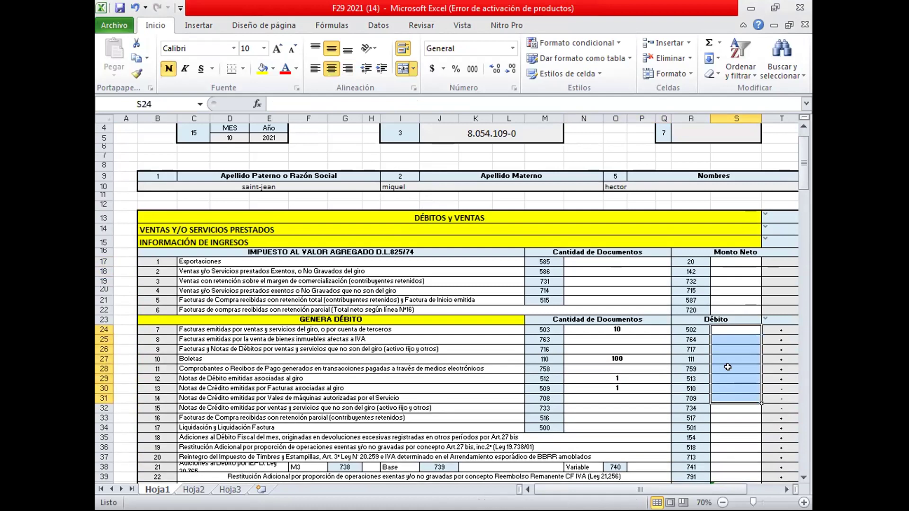
left_click_drag(616, 330, 613, 378)
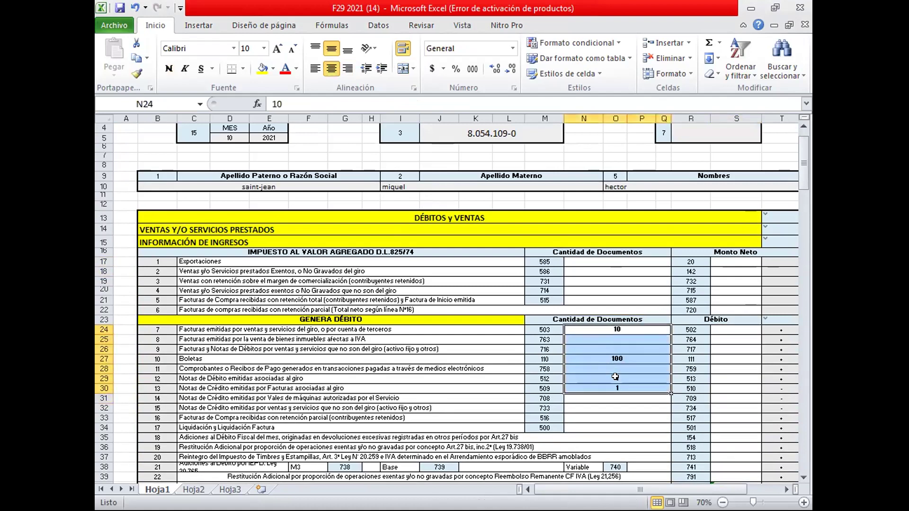
key("Delete")
- Clear the net amount for Internas exentas, o no gravadas in S50 and the internal credit amounts in S54:S58
scroll(615, 377, "down", 8)
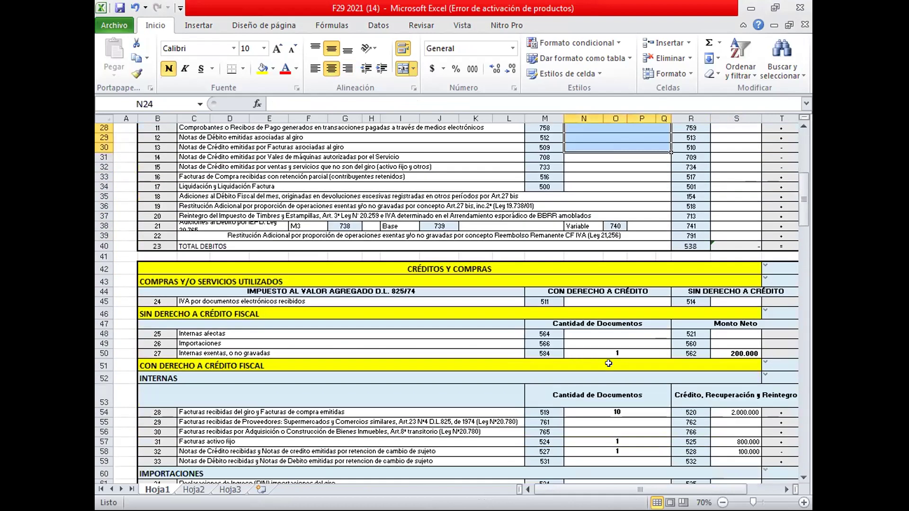
left_click(731, 353)
key("Delete")
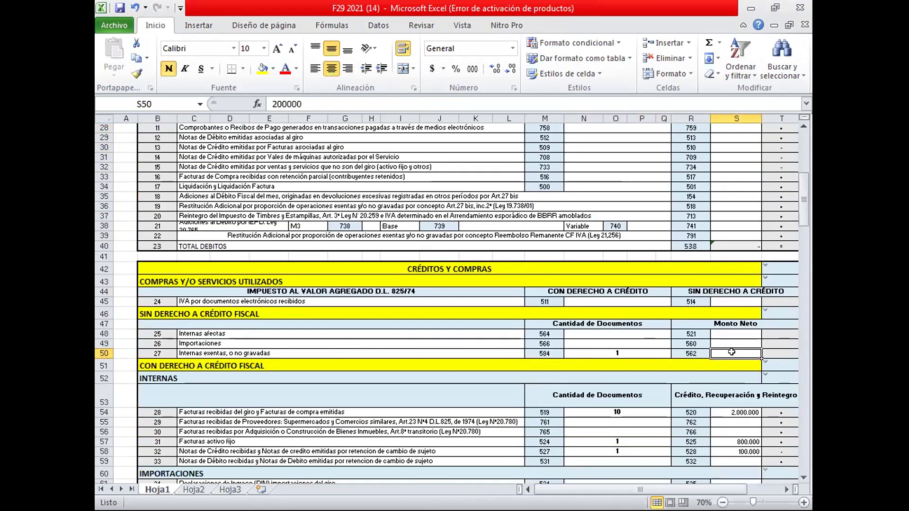
left_click_drag(737, 409, 738, 451)
key("Delete")
- Clear the RETENCIONES amounts for lines 60 and 61 in S99:S101
scroll(707, 388, "down", 1)
scroll(707, 389, "down", 18)
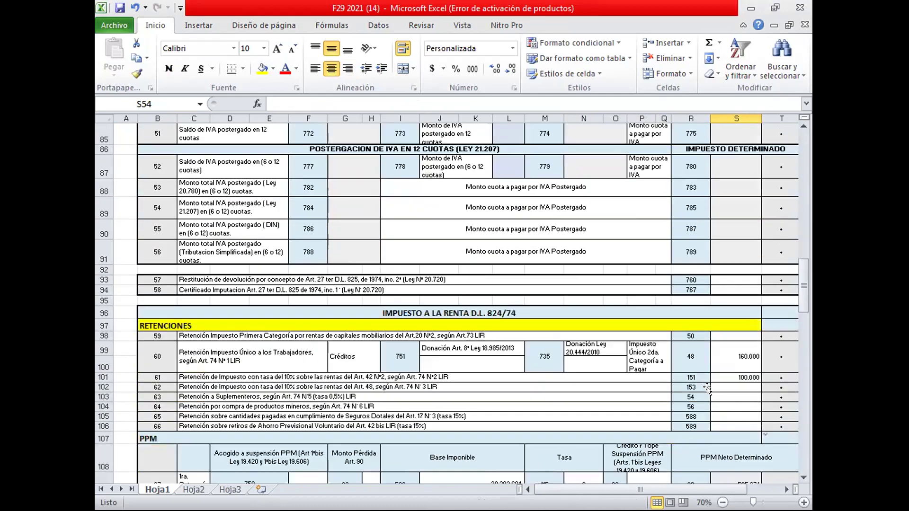
left_click_drag(731, 354, 734, 378)
key("Delete")
- Clear the Base Imponible in J109 and the Tasa in N109 of the first-category PPM line
scroll(734, 378, "down", 4)
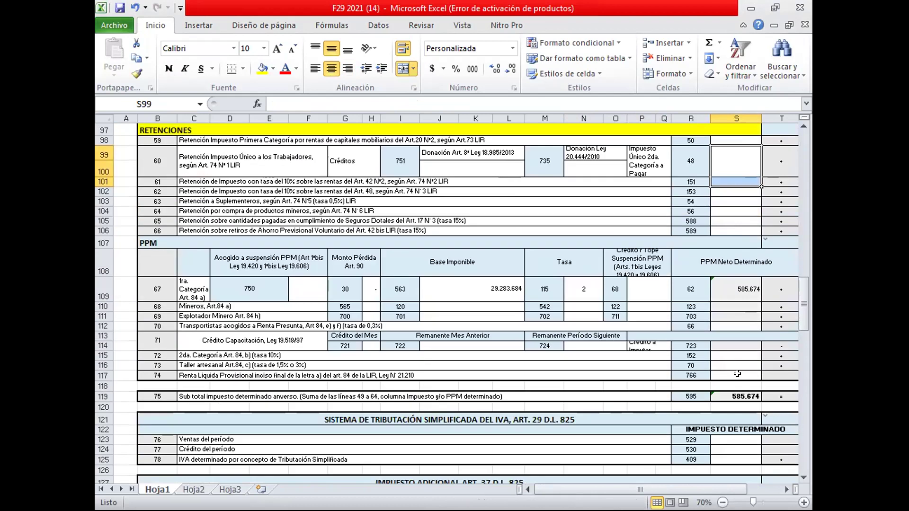
left_click(505, 288)
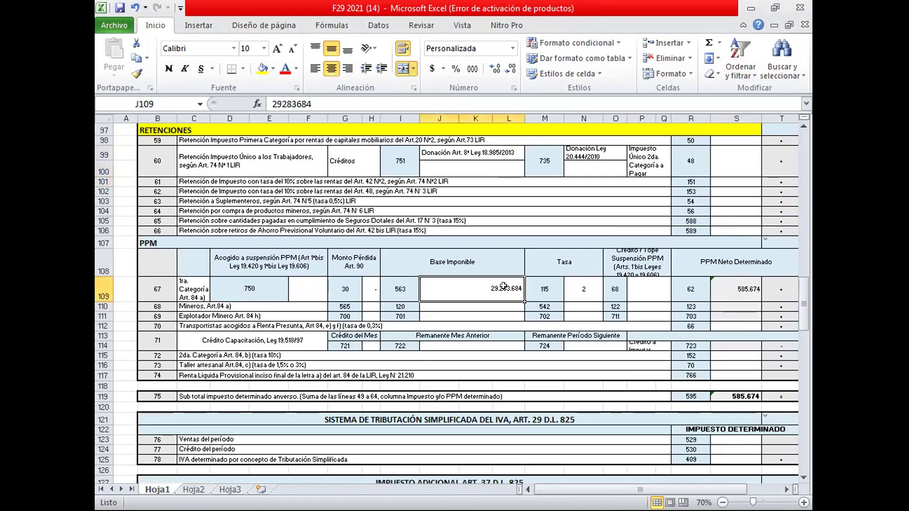
key("Delete")
left_click(575, 286)
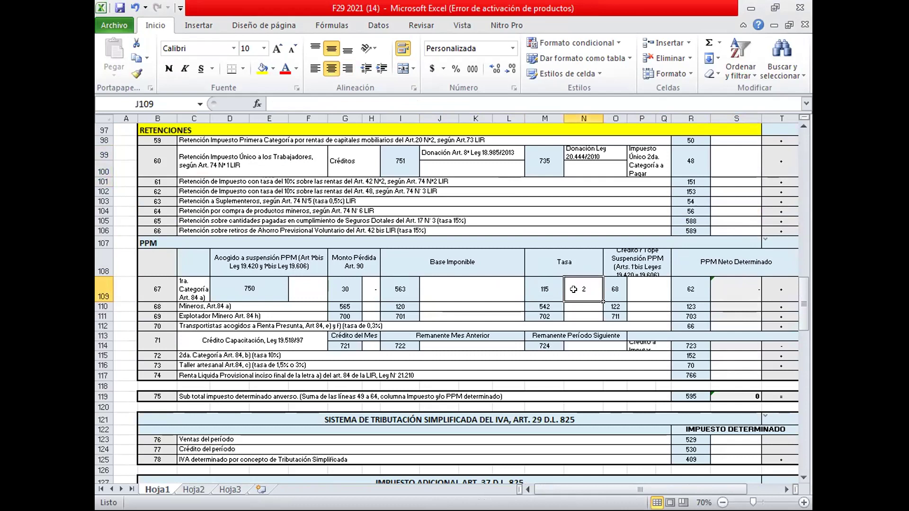
- Fill the whole DÉBITOS y VENTAS block, rows 13 to 40, with yellow
scroll(708, 291, "down", 4)
scroll(708, 290, "down", 5)
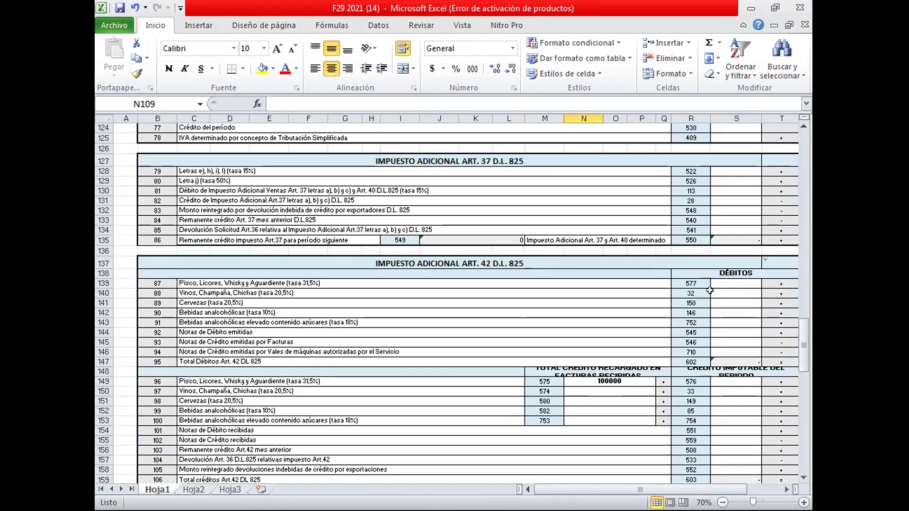
scroll(548, 142, "down", 5)
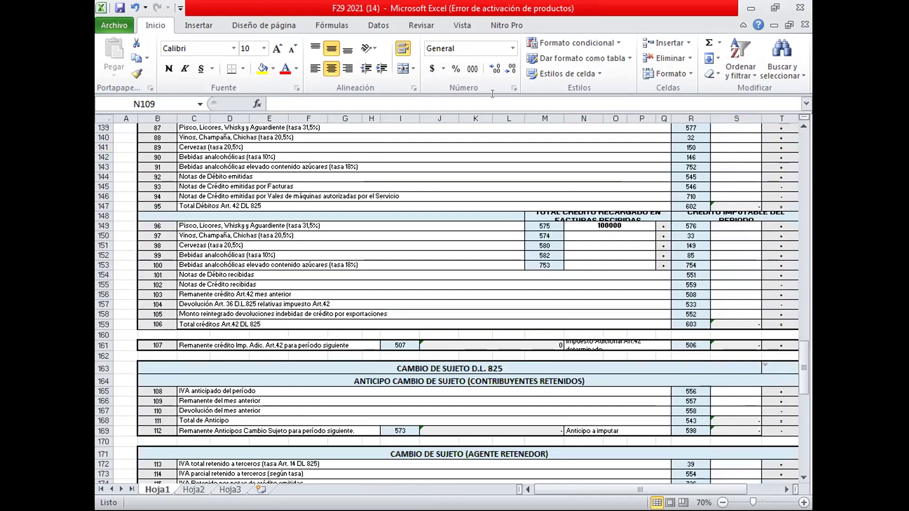
scroll(651, 194, "down", 15)
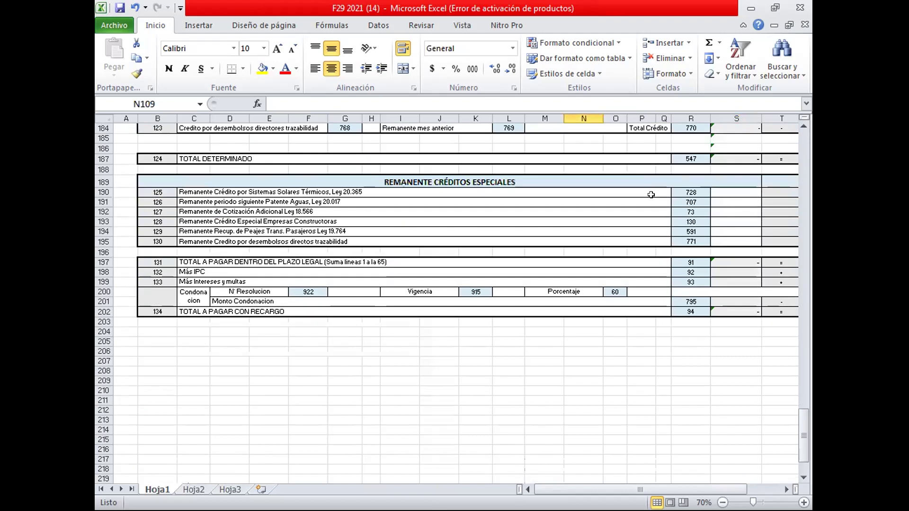
scroll(651, 194, "up", 20)
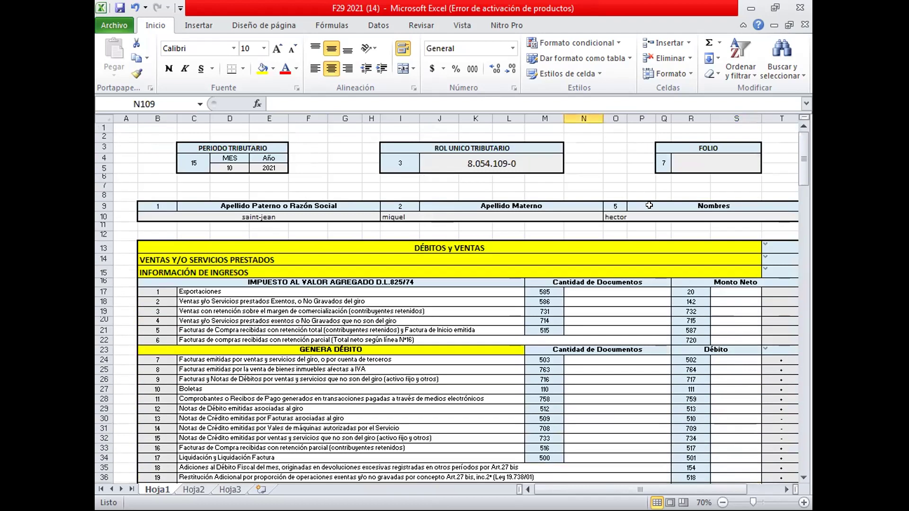
left_click(449, 243)
mouse_move(449, 243)
left_mouse_down()
mouse_move(449, 482)
mouse_move(451, 431)
left_mouse_up()
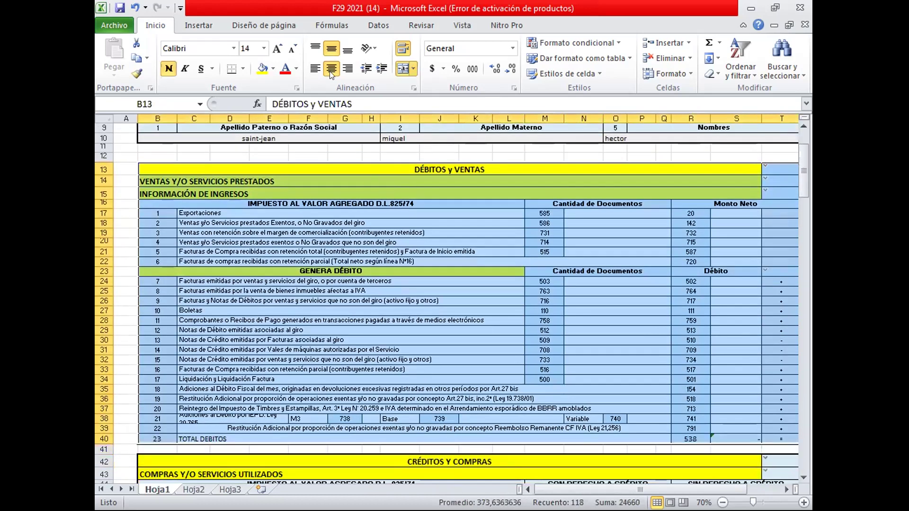
left_click(262, 68)
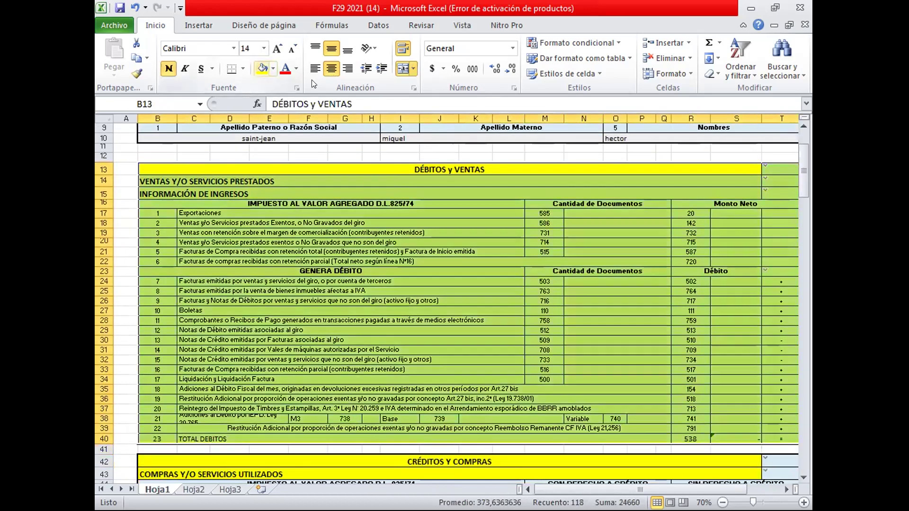
left_click(519, 223)
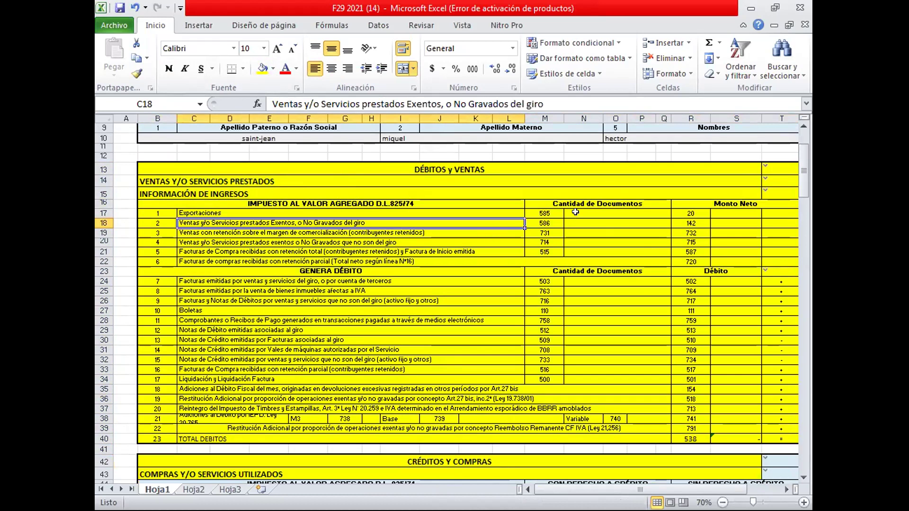
- Fill the Cantidad de Documentos cells for lines 1 to 5 (N17:N21) with orange
left_click(584, 210)
left_click_drag(583, 210, 585, 252)
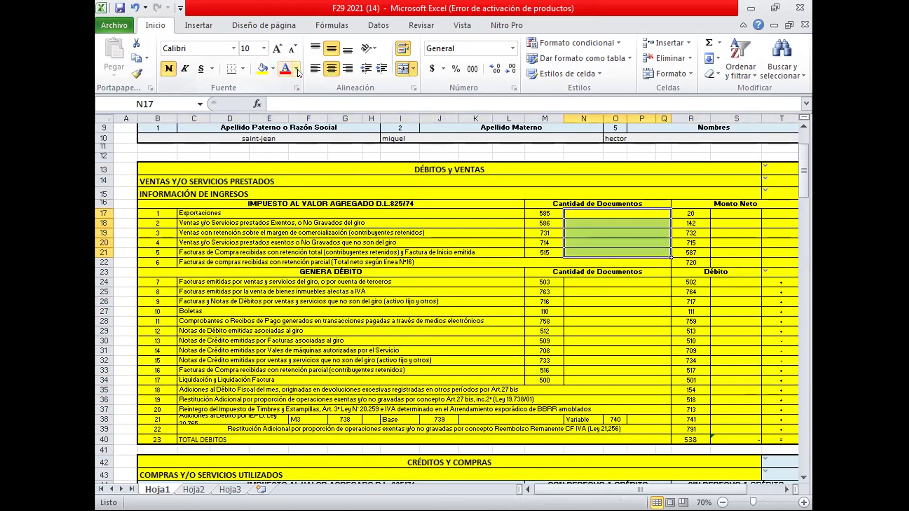
left_click(271, 70)
left_click(284, 170)
left_click(651, 230)
left_click_drag(599, 214, 604, 249)
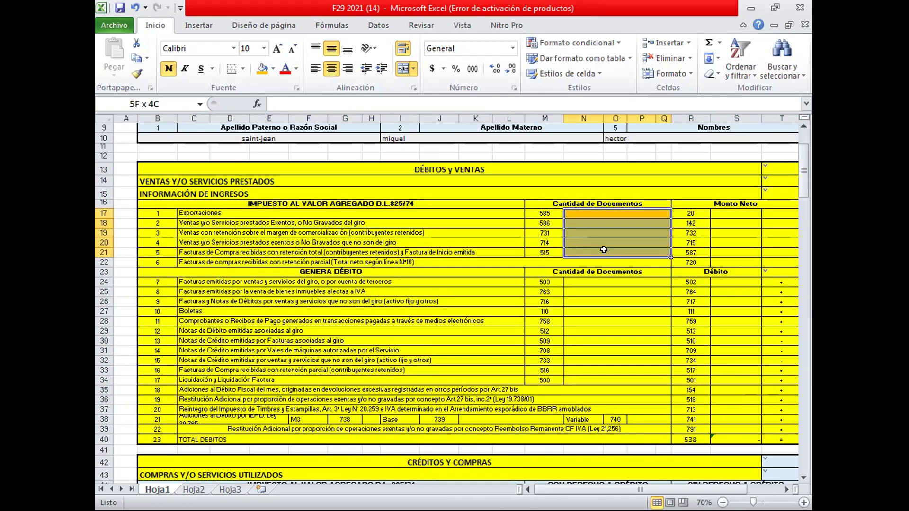
- Fill the Monto Neto cells for lines 1 to 5 (S17:S21) with orange
left_click_drag(716, 209, 732, 252)
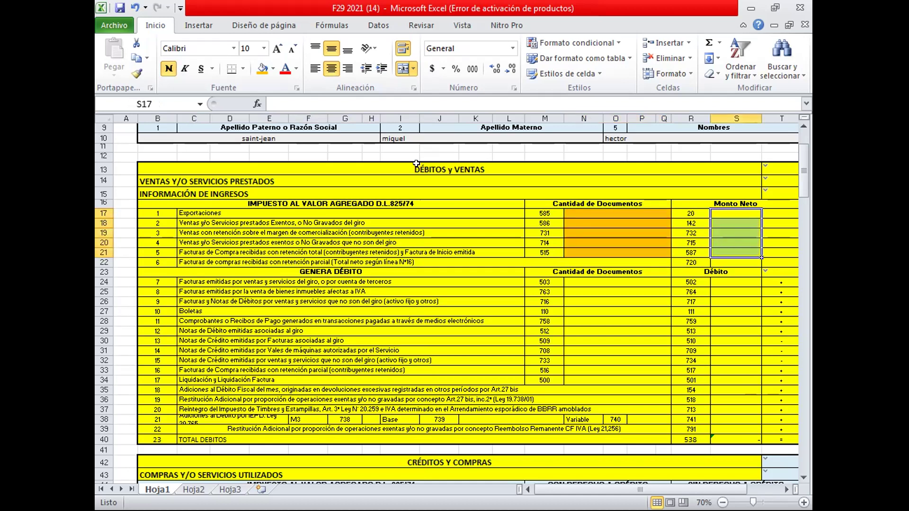
left_click(257, 72)
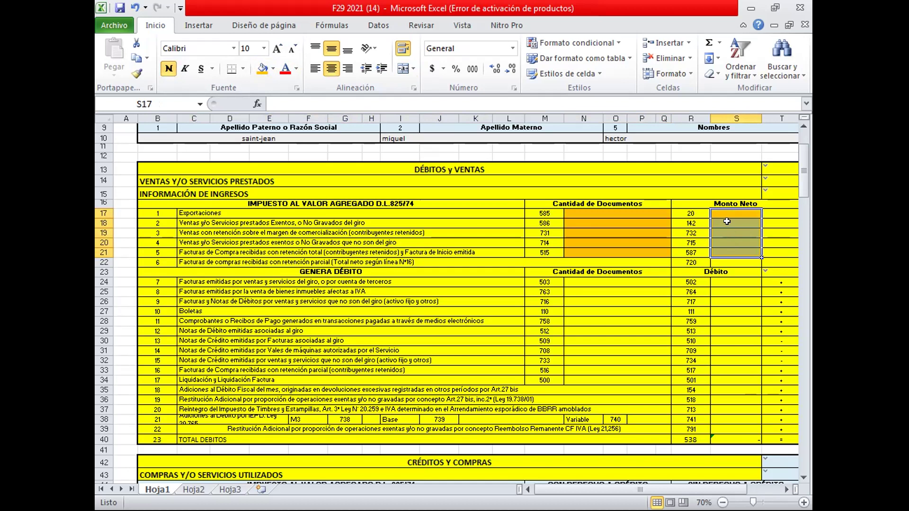
left_click_drag(727, 212, 719, 249)
- Fill the GENERA DÉBITO document counts for lines 7 to 17 and the Débito cells for lines 7 to 22 with orange
scroll(720, 243, "down", 1)
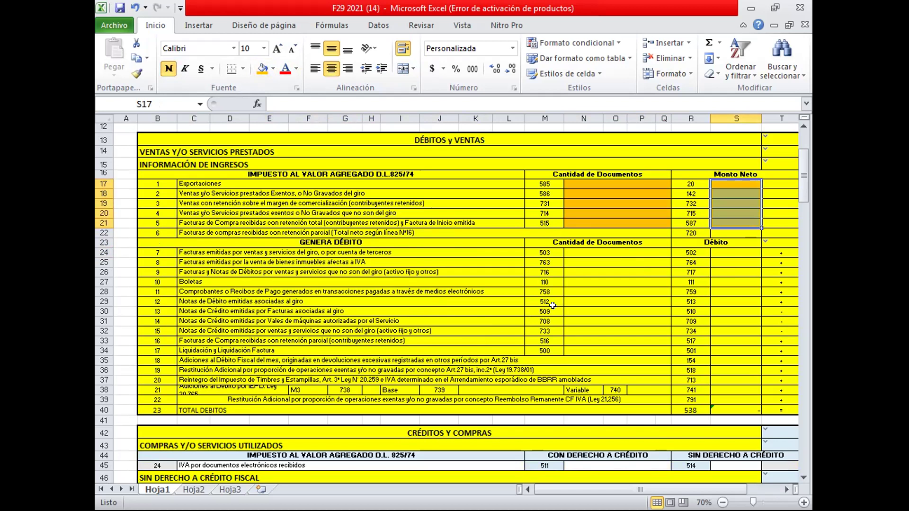
mouse_move(594, 254)
left_mouse_down()
mouse_move(598, 337)
mouse_move(497, 361)
mouse_move(604, 344)
left_mouse_up()
left_click(263, 69)
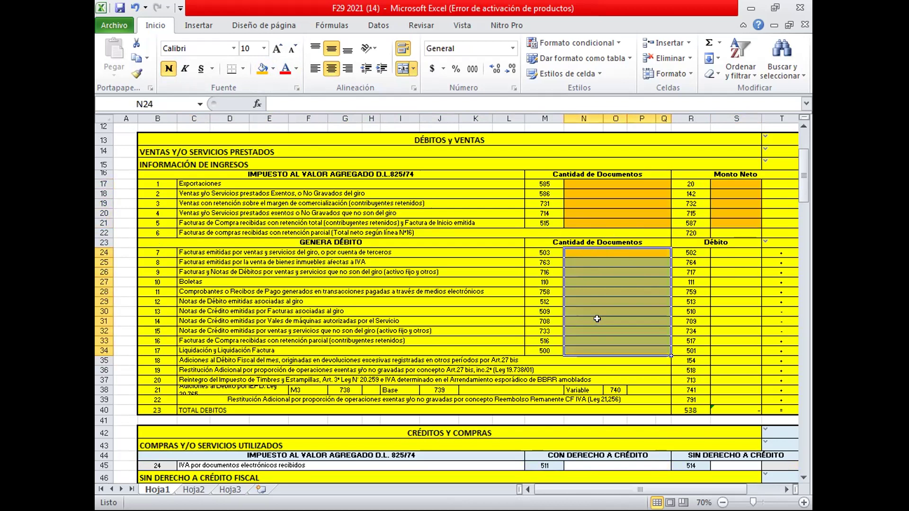
left_click_drag(721, 253, 729, 372)
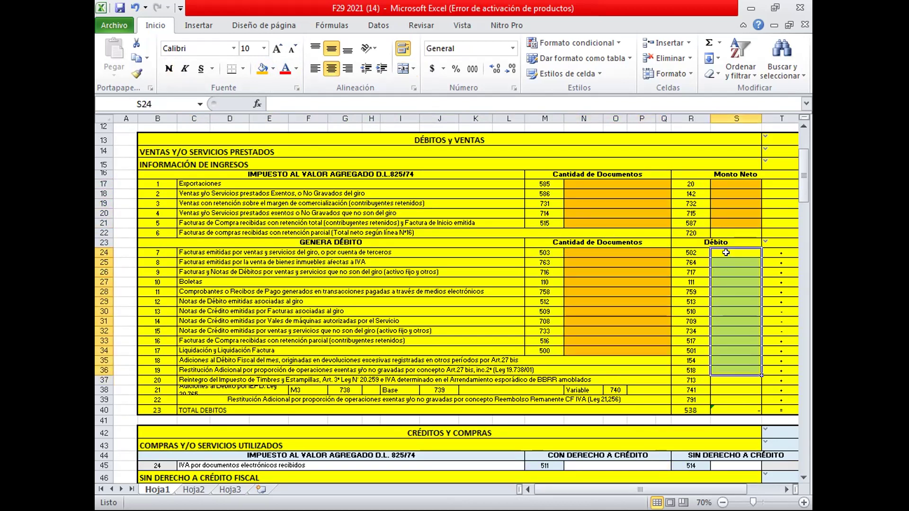
left_click_drag(725, 250, 724, 400)
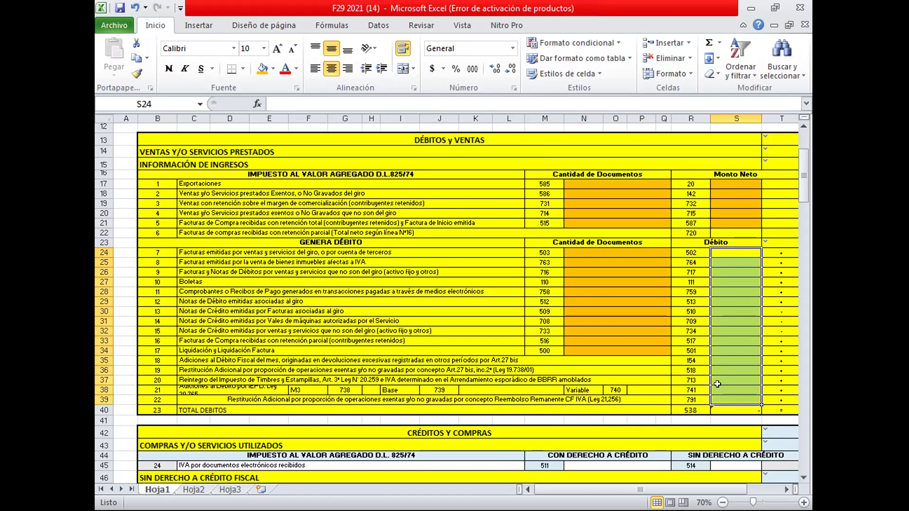
left_click(262, 69)
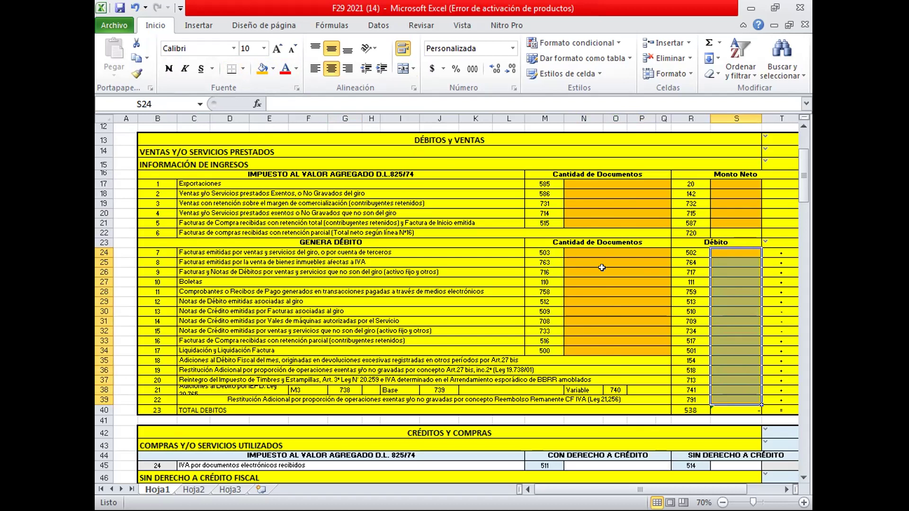
- Fill the TOTAL DEBITOS amount cell (S40) with light green
scroll(601, 267, "down", 6)
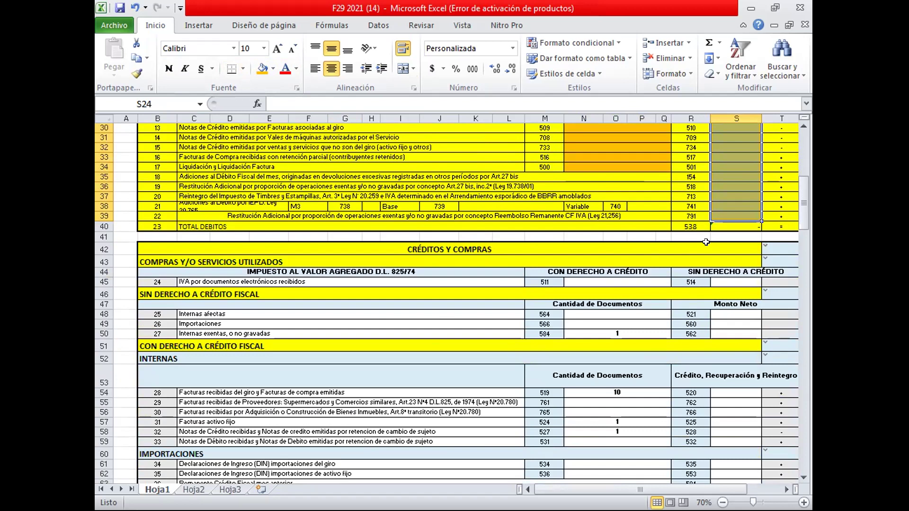
left_click(729, 227)
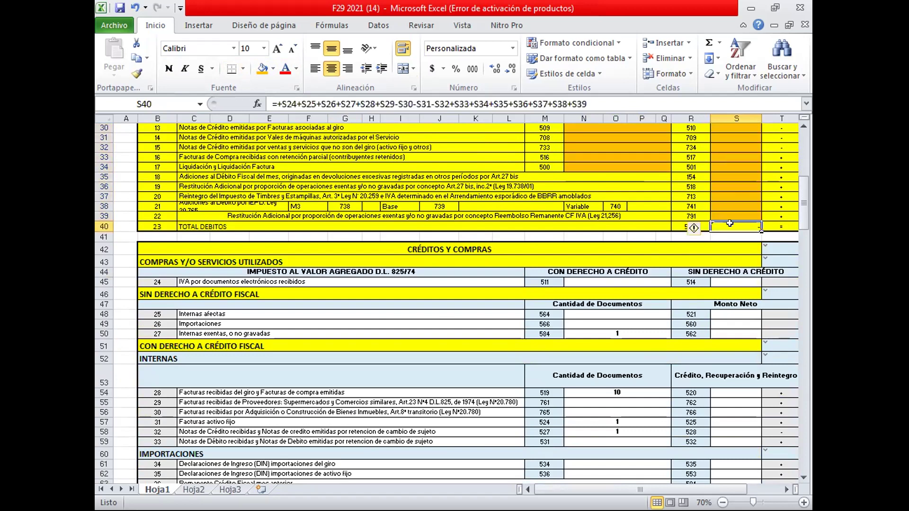
left_click(273, 68)
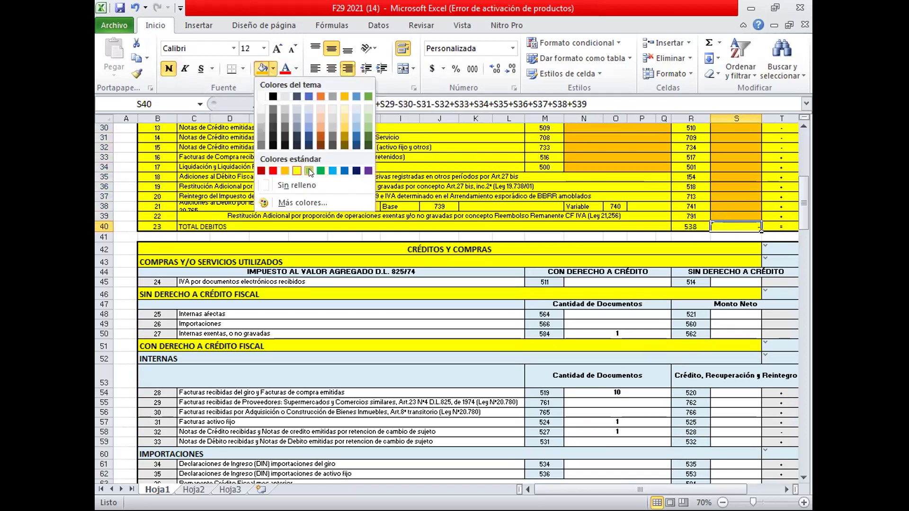
left_click(309, 171)
left_click(709, 290)
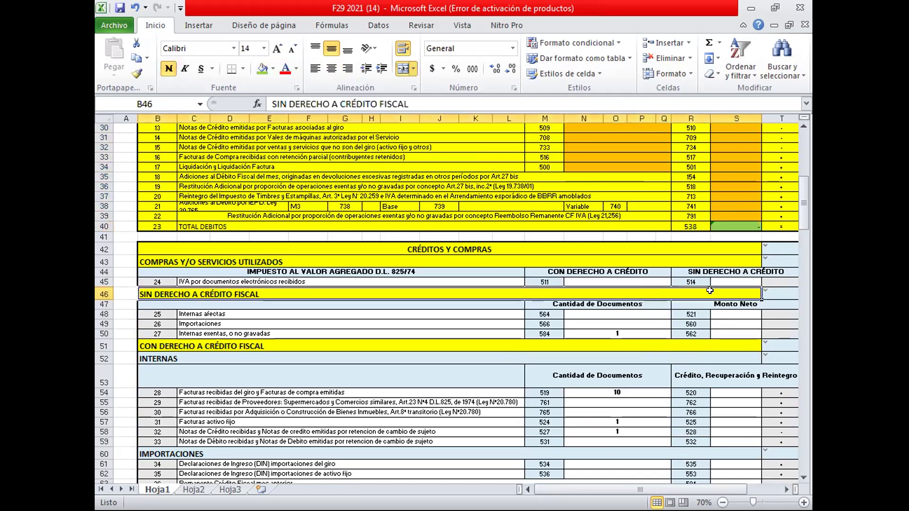
- Fill lines 25 to 27 under SIN DERECHO A CRÉDITO FISCAL (B48:S50) with yellow
scroll(710, 290, "down", 1)
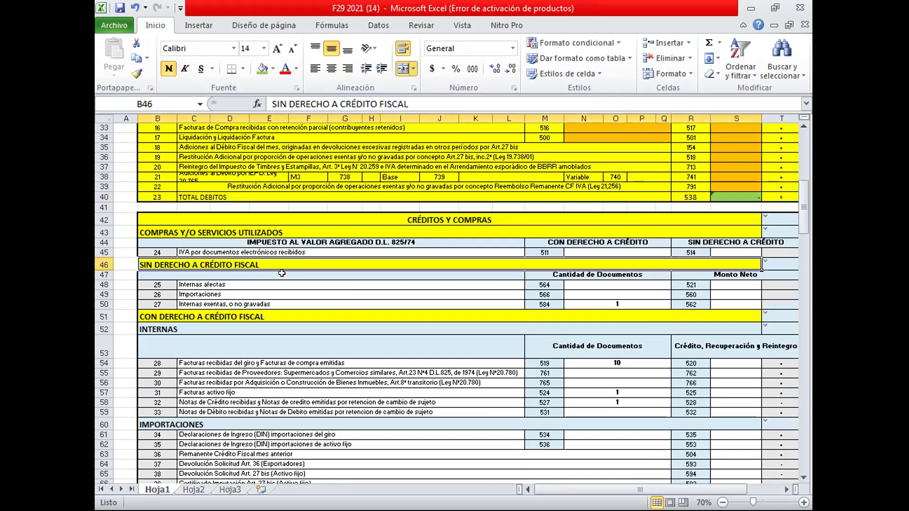
left_click_drag(179, 284, 733, 304)
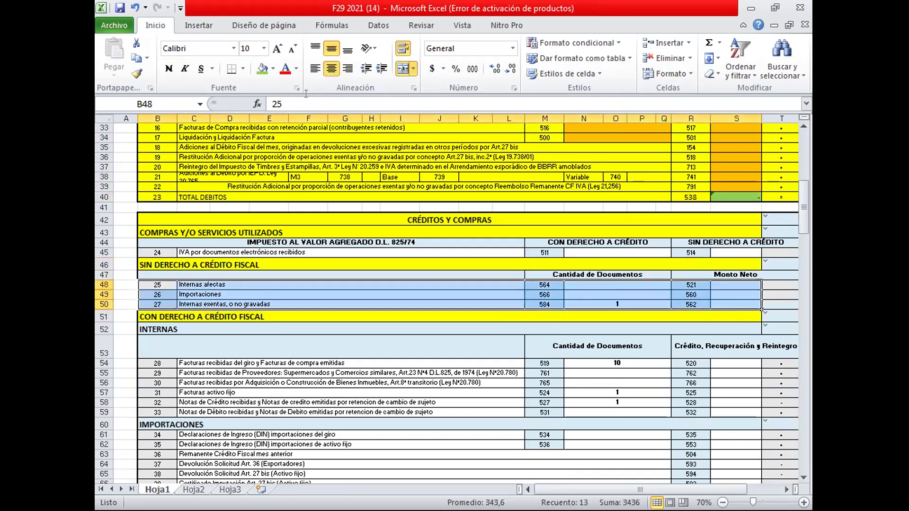
left_click(273, 69)
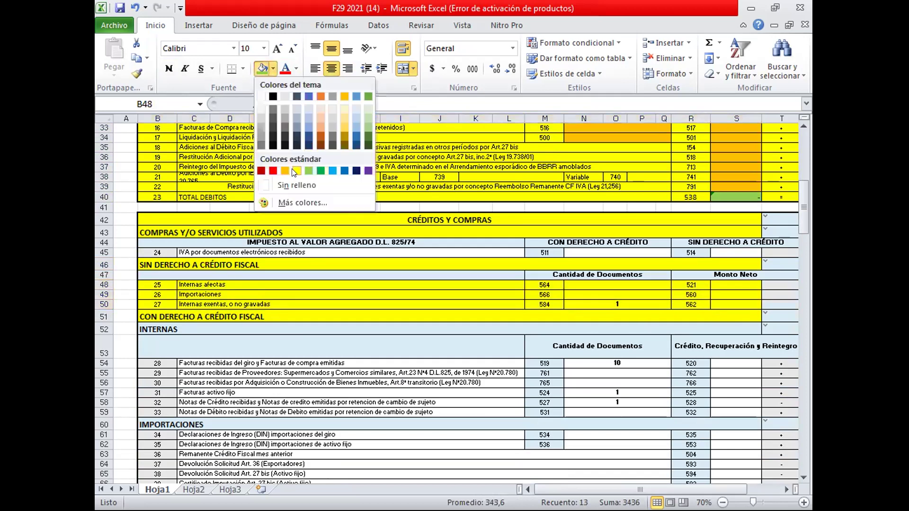
left_click(309, 170)
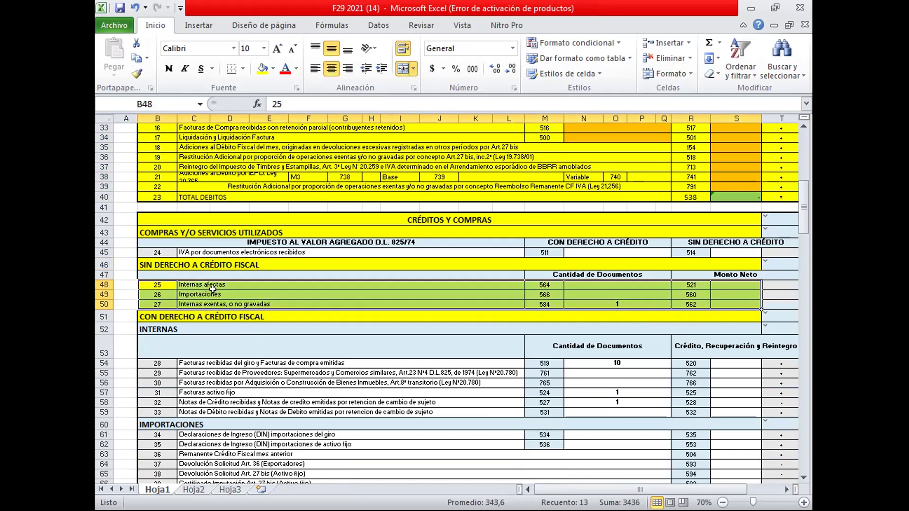
- Clear the document count of the Internas exentas, o no gravadas line in N50
left_click(211, 301)
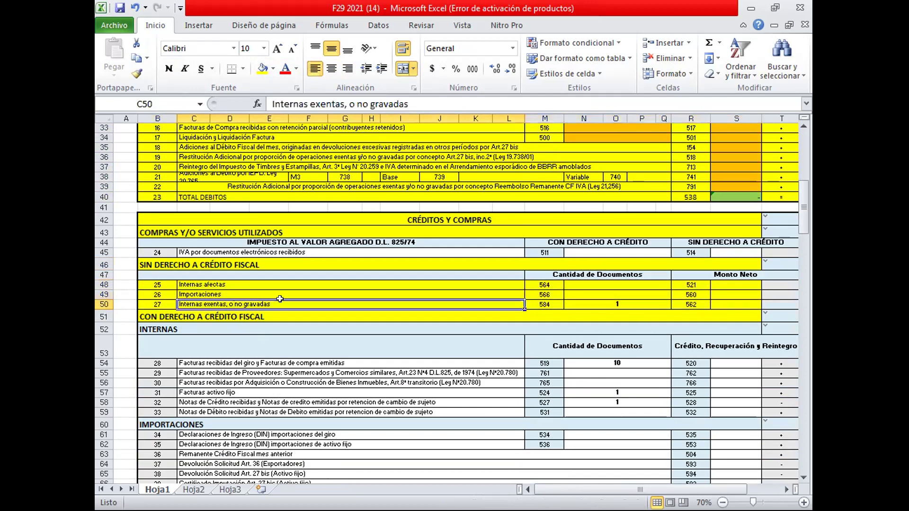
left_click(595, 300)
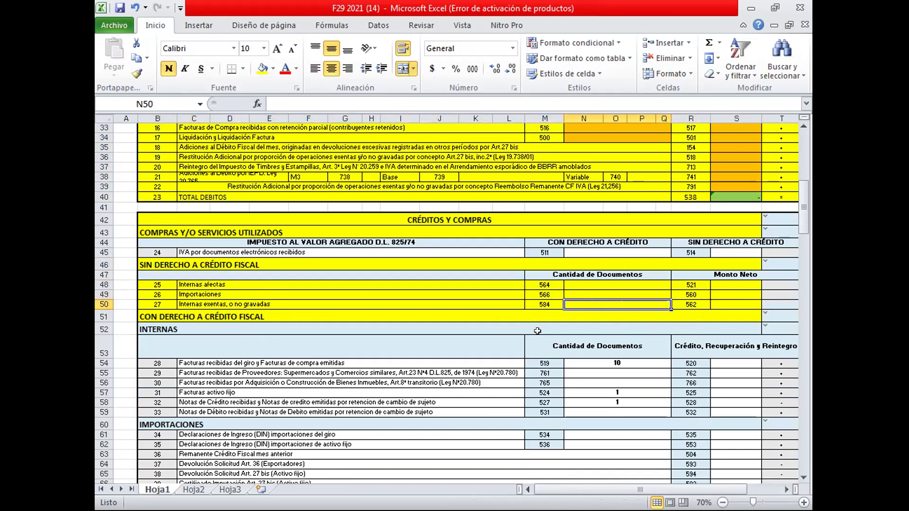
left_click(193, 294)
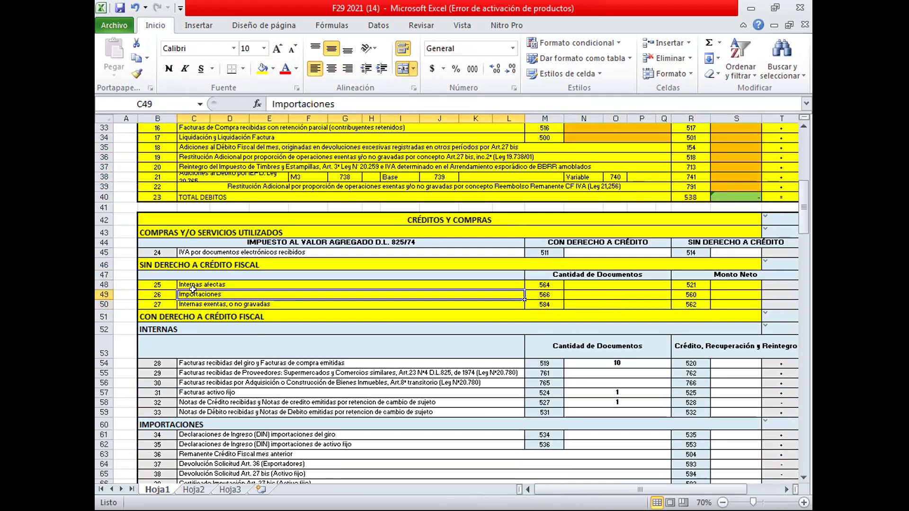
- Fill lines 28 to 33 under INTERNAS (C54:S59) with yellow
scroll(625, 232, "down", 2)
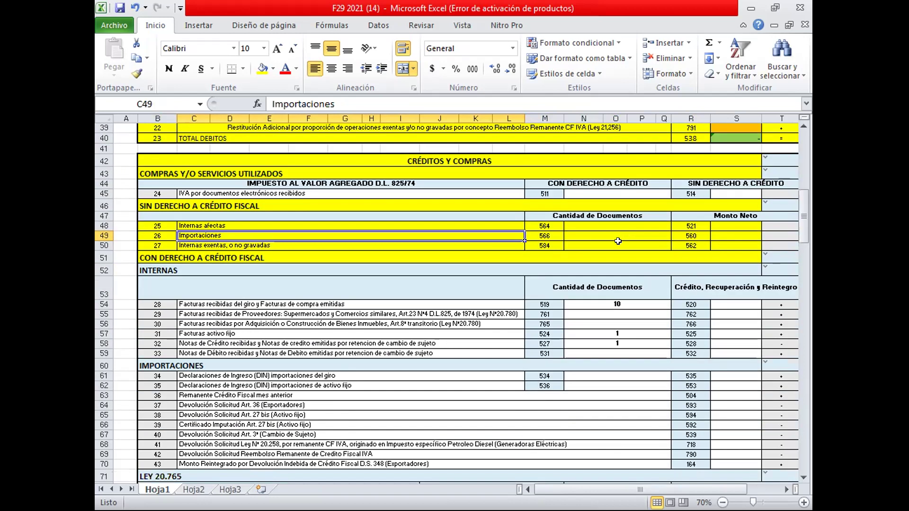
left_click(222, 299)
left_click_drag(222, 301, 738, 355)
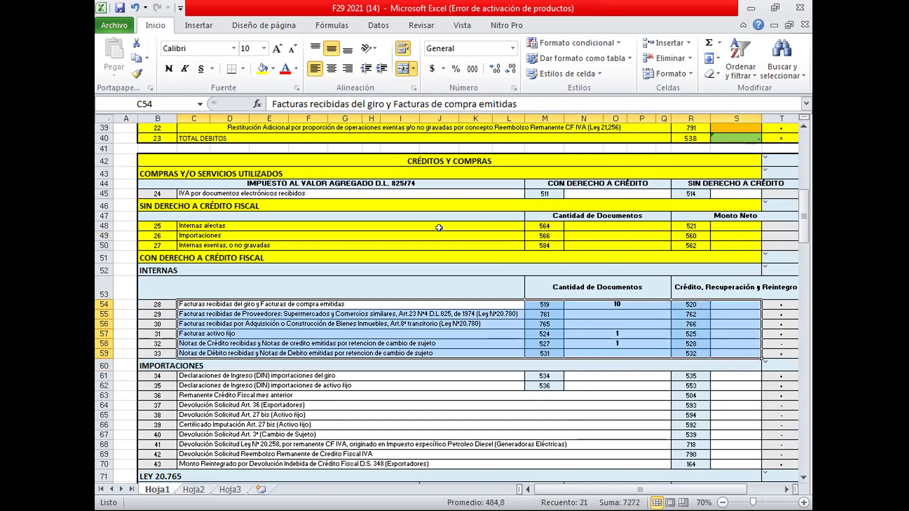
left_click(257, 70)
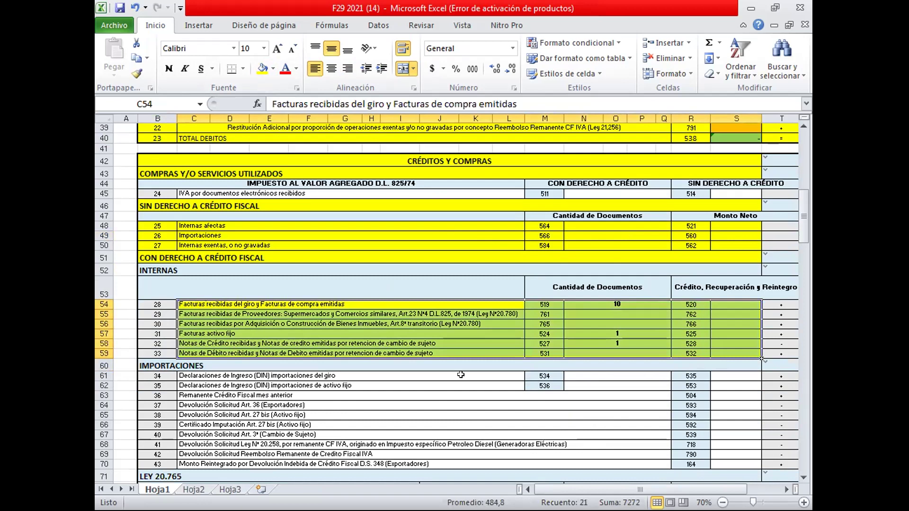
- Fill the description and document count cells of lines 34 to 43 under IMPORTACIONES (C61:Q70) with yellow
scroll(461, 375, "down", 1)
left_click_drag(188, 343, 205, 430)
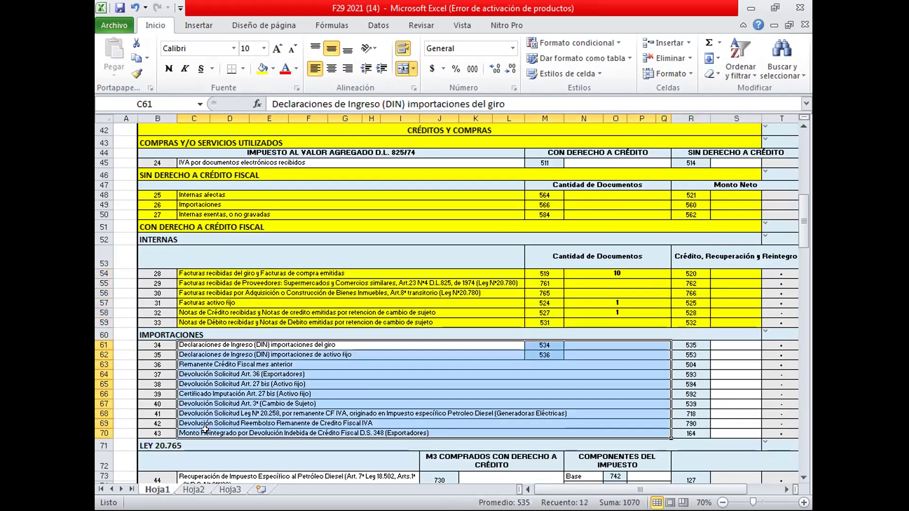
left_click(256, 72)
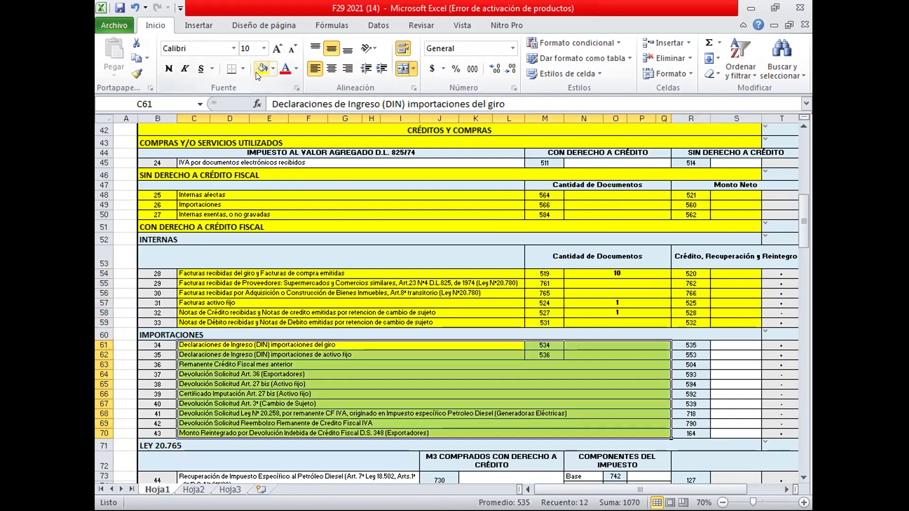
left_click(600, 394)
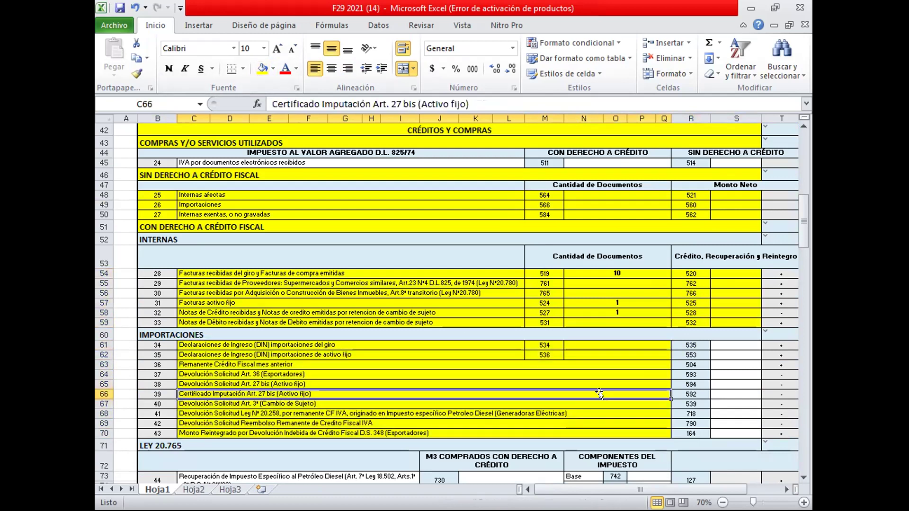
- Fill the amount cells of import lines 34 and 35 (S61 and S62) with yellow
left_click(730, 344)
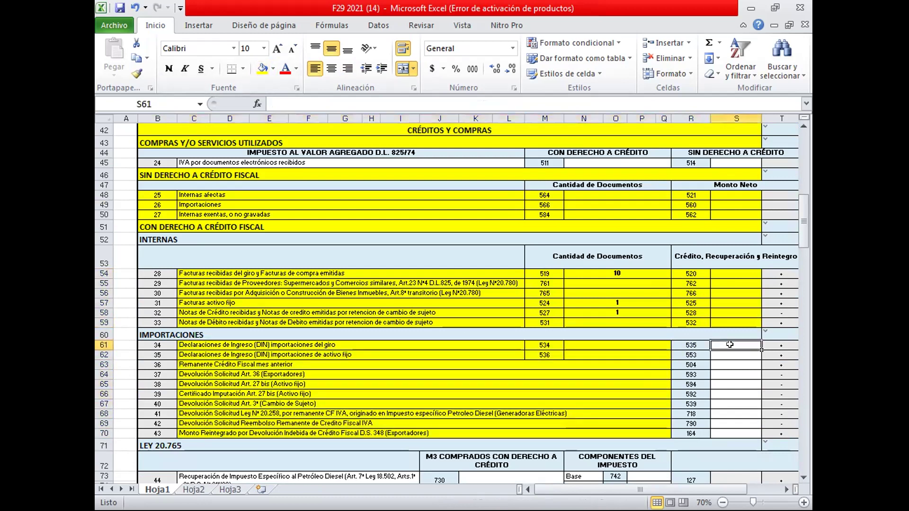
left_click_drag(729, 344, 727, 364)
left_click(255, 344)
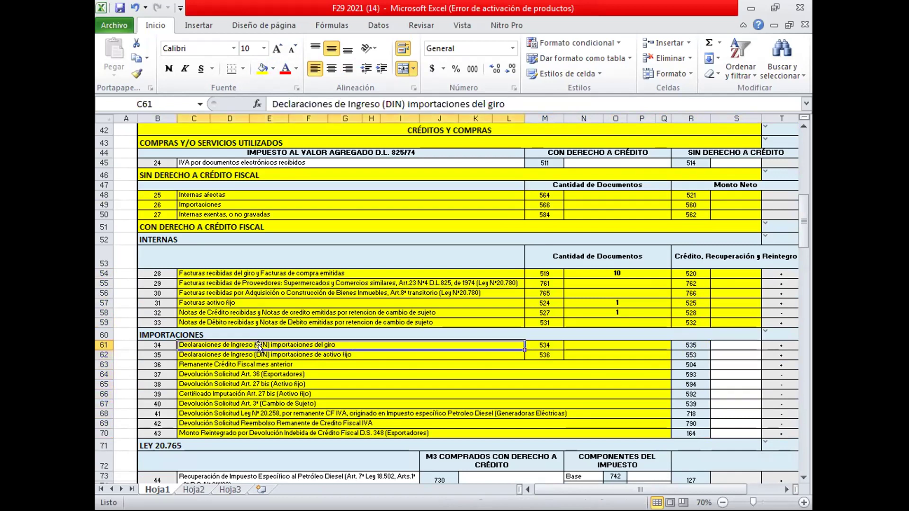
left_click(302, 354)
left_click(730, 354)
left_click(730, 343)
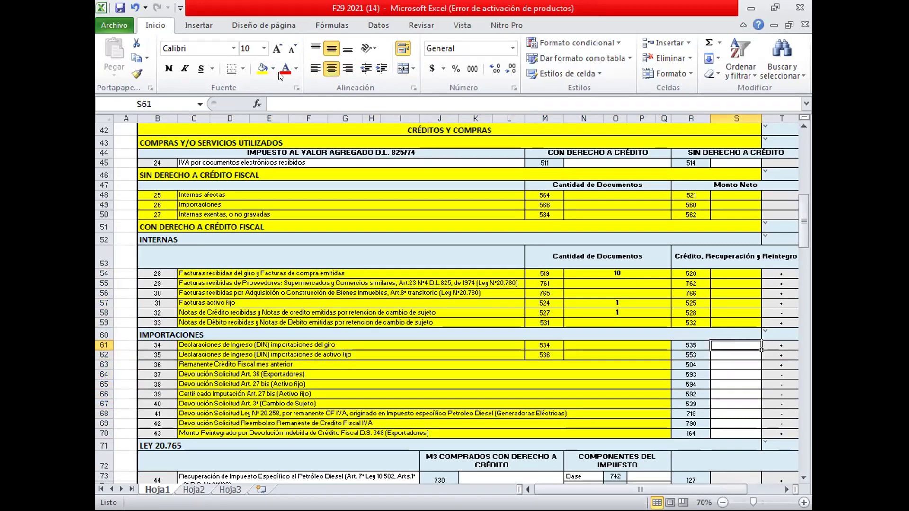
left_click(261, 68)
left_click(716, 354)
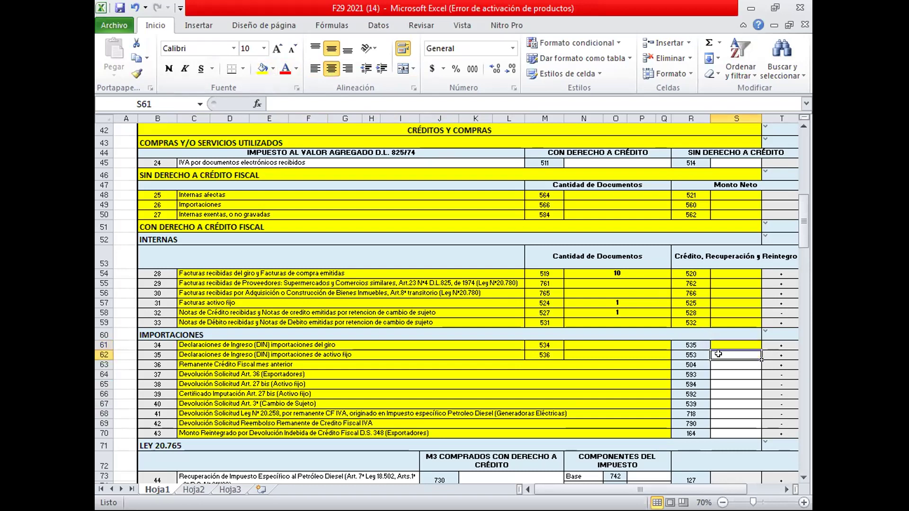
left_click(262, 68)
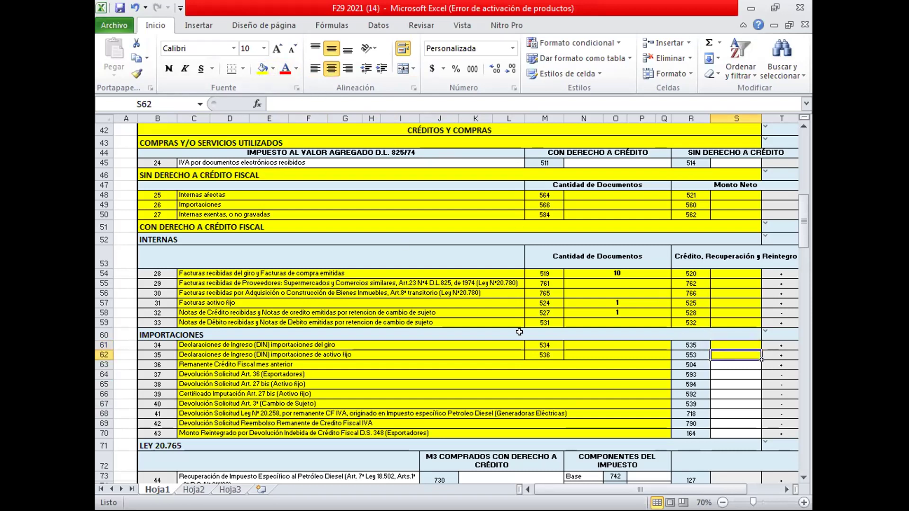
- Restore the unfilled look of S61:S62 by copying the formatting of cell S63 onto them
left_click(727, 364)
left_click(137, 73)
left_click_drag(724, 345, 724, 356)
- Fill the code 755 and code 77 amount cells of line 50 (N83 and G83) with yellow
scroll(648, 350, "down", 2)
scroll(648, 351, "down", 5)
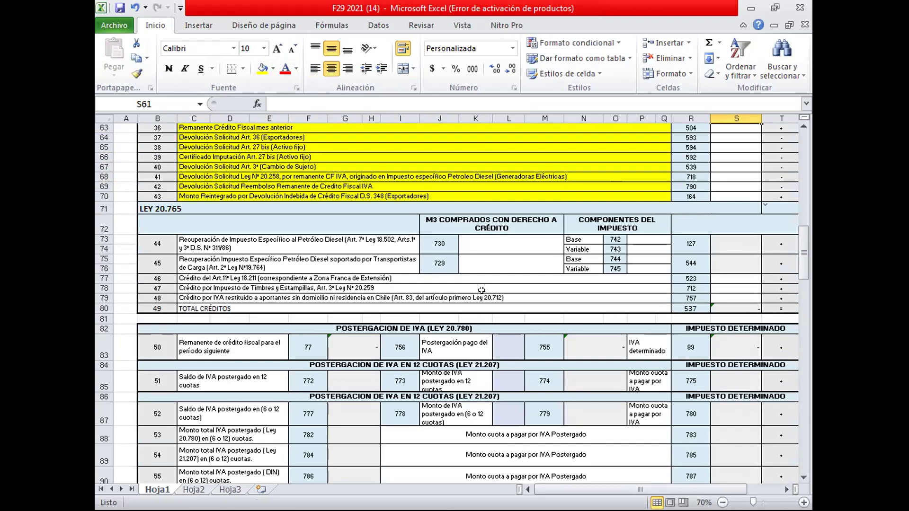
left_click(594, 343)
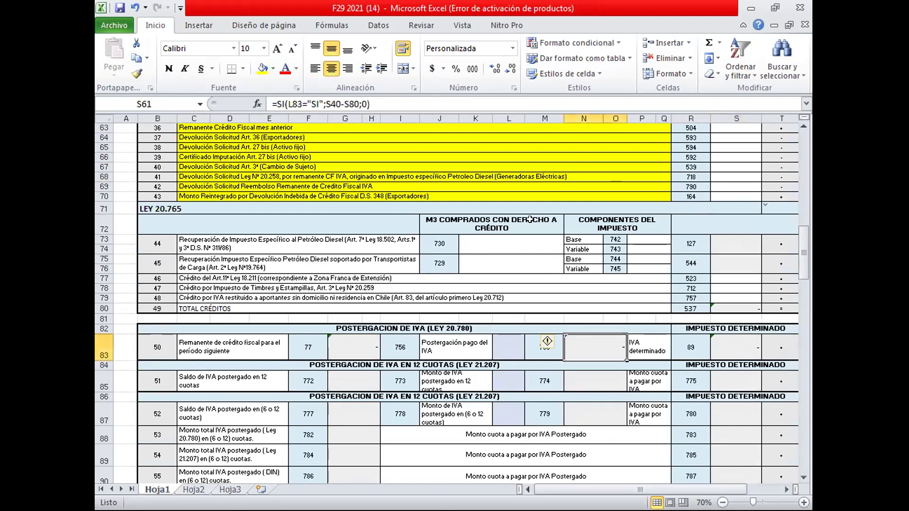
left_click(263, 69)
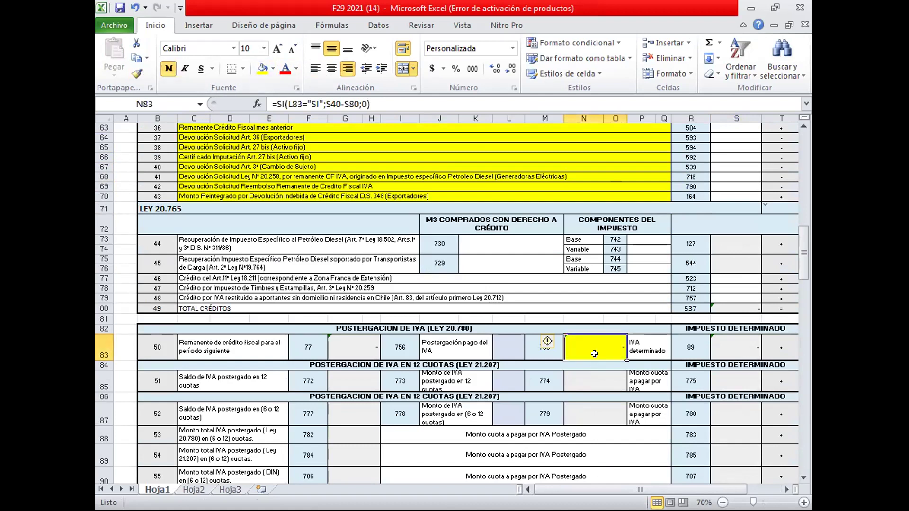
scroll(594, 354, "up", 4)
scroll(594, 354, "down", 5)
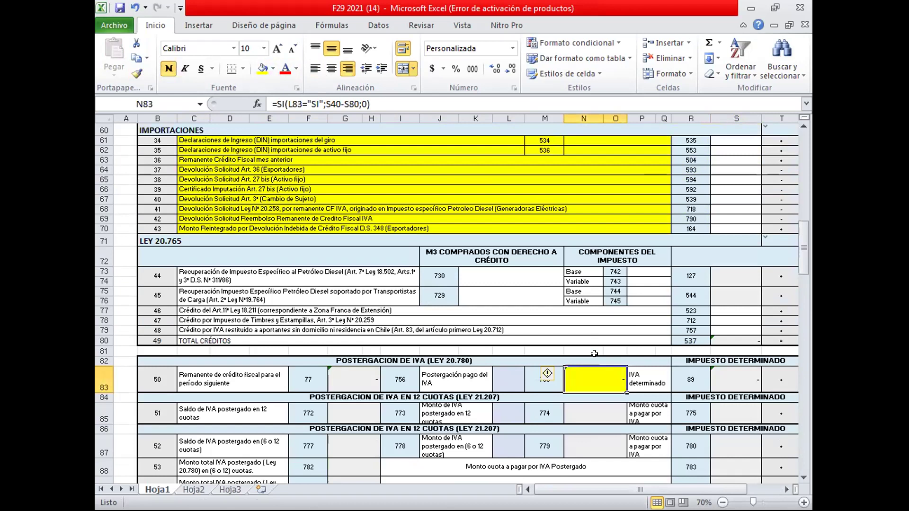
left_click(349, 318)
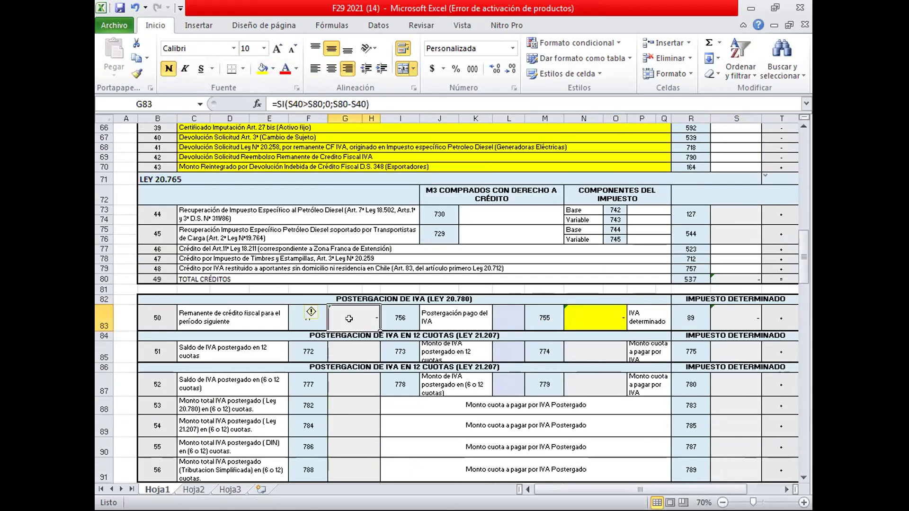
left_click(262, 68)
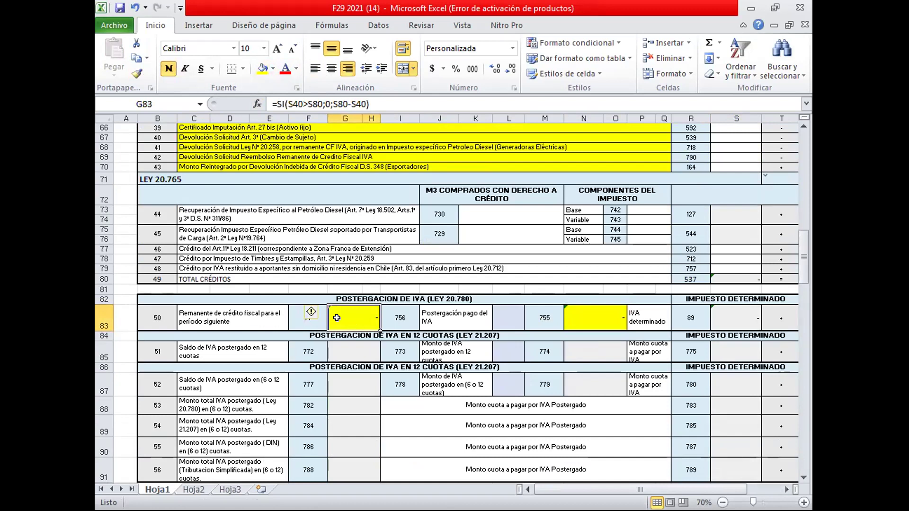
left_click(616, 318)
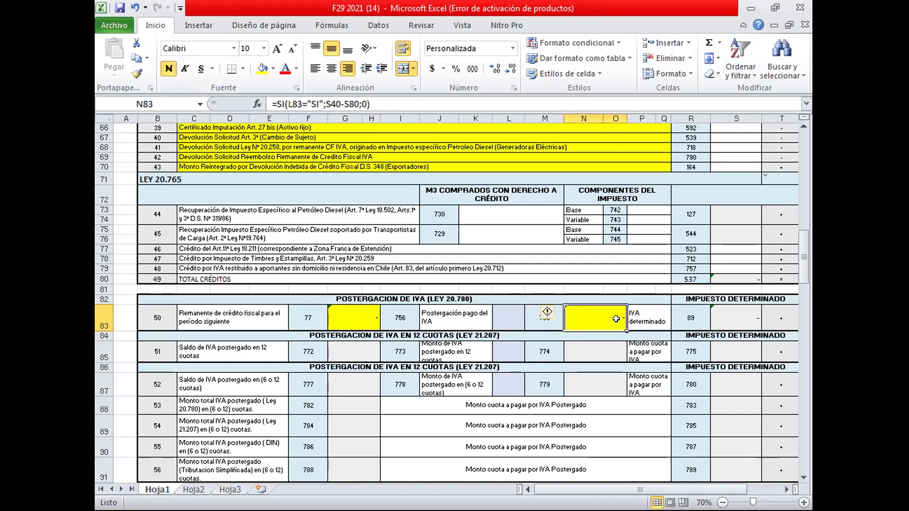
- Fill the Base Imponible, Tasa and PPM Neto Determinado cells of PPM line 67 (J109, N109, S109) with yellow
scroll(616, 318, "down", 8)
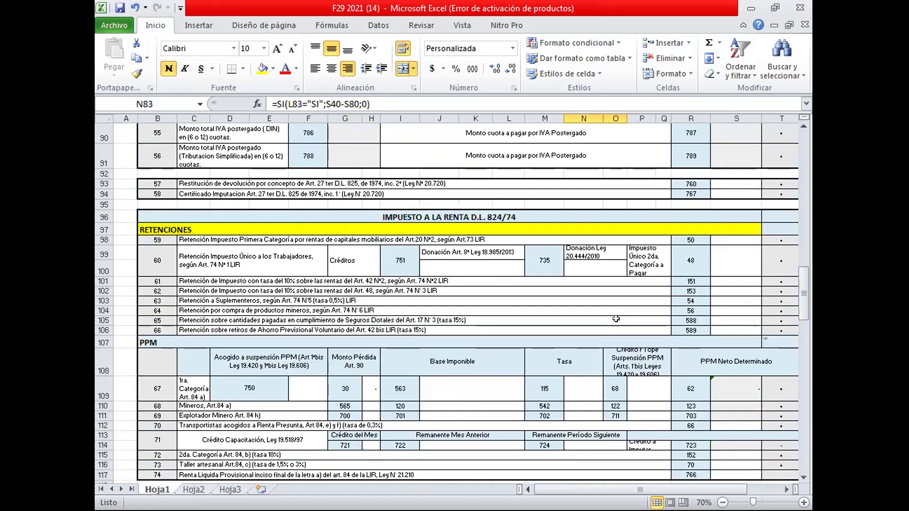
scroll(616, 319, "down", 1)
left_click(480, 332)
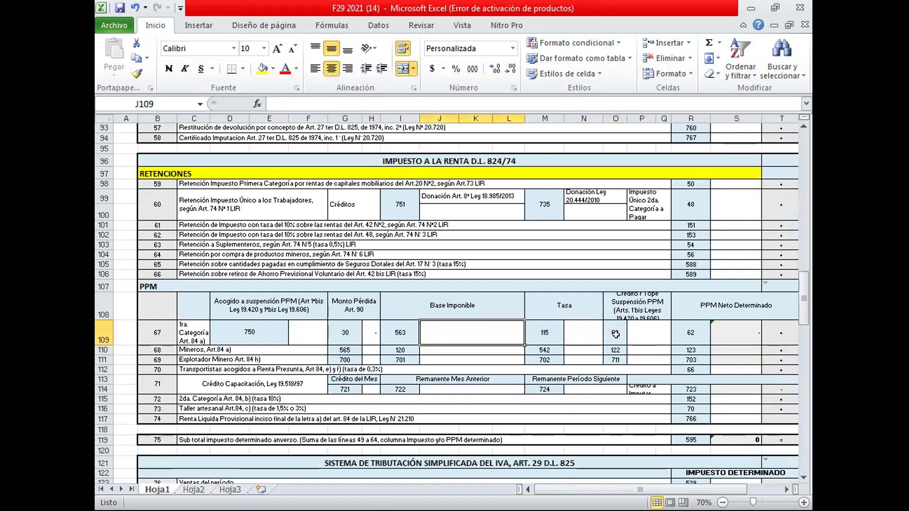
left_click(259, 70)
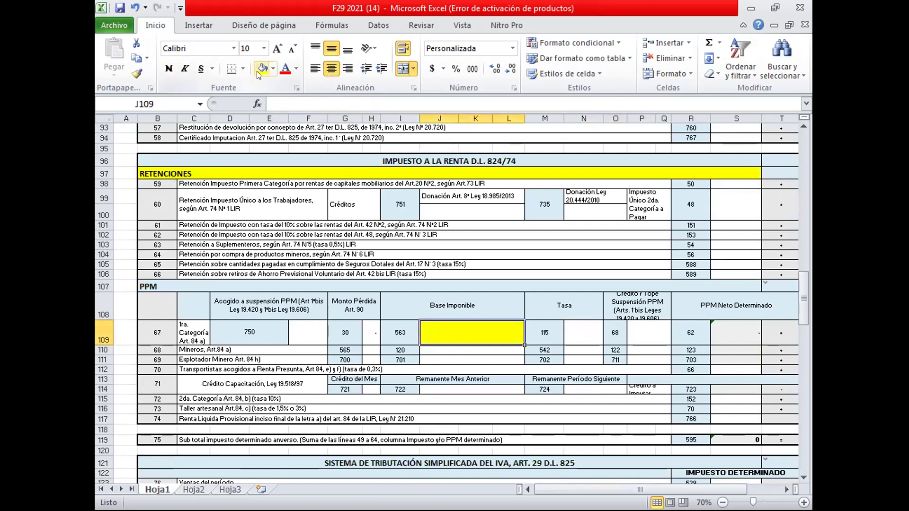
left_click(567, 327)
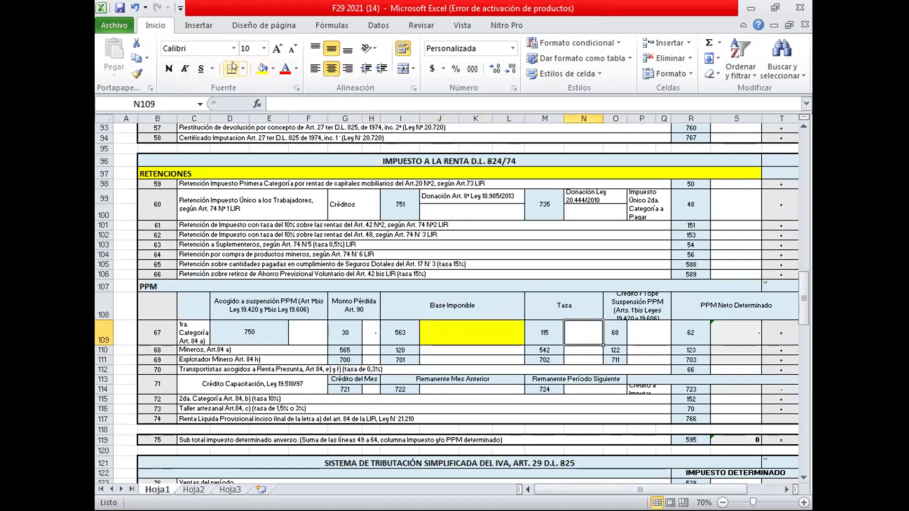
left_click(259, 70)
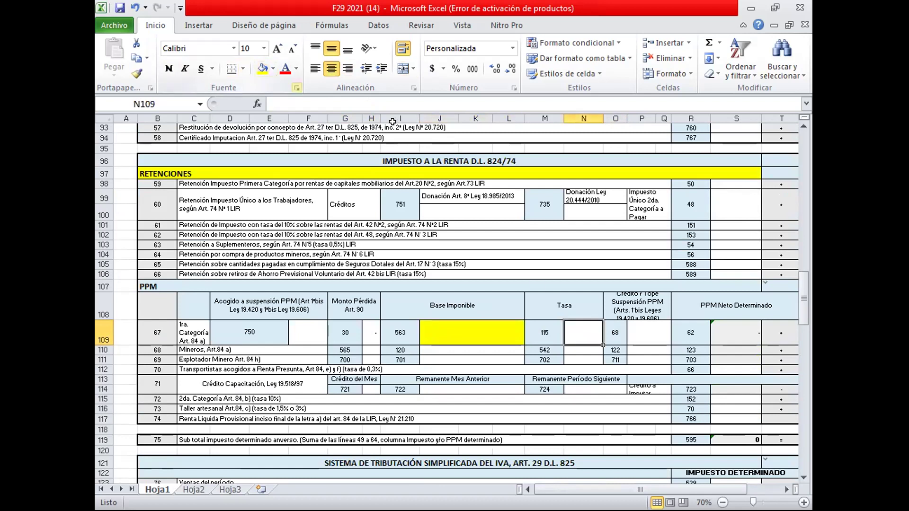
left_click(742, 323)
left_click(259, 70)
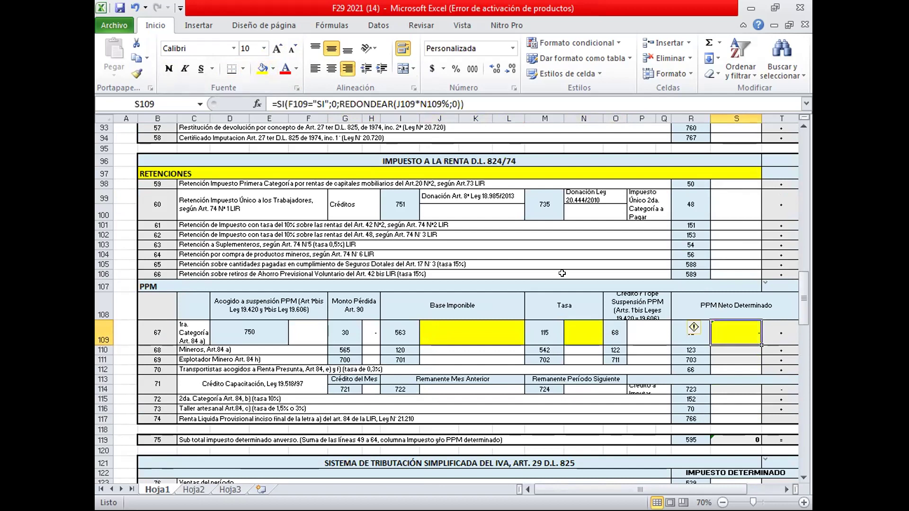
- Fill the RETENCIONES amount cells of lines 60 and 61 (S99 and S101) with yellow
left_click(747, 208)
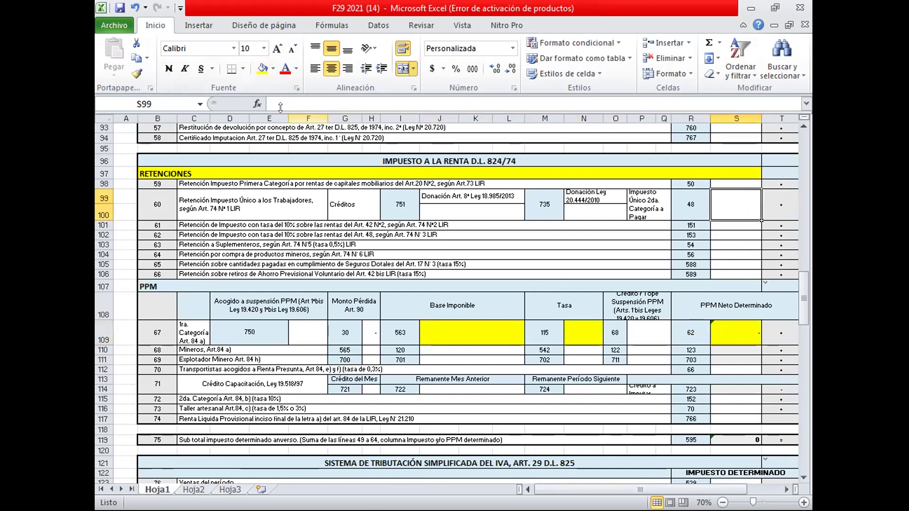
left_click(262, 70)
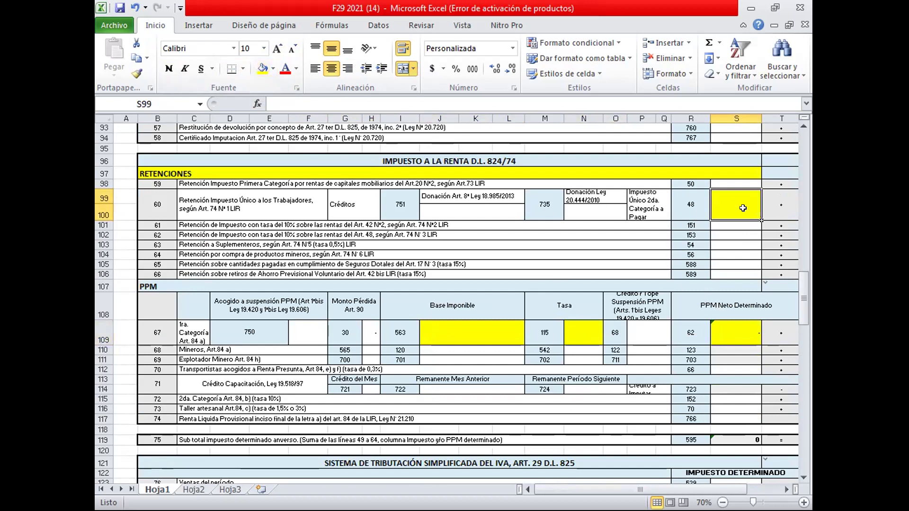
left_click(741, 224)
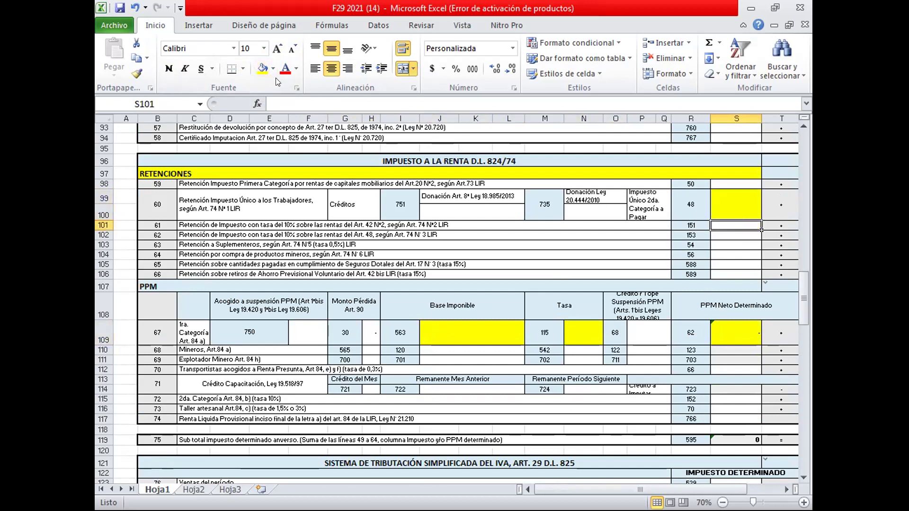
key("F4")
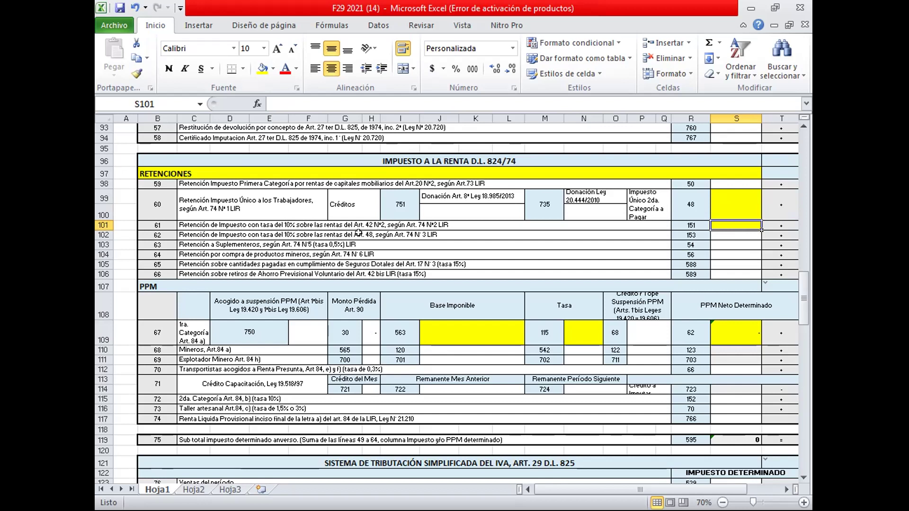
- Examine the rest of the form down to the TOTAL A PAGAR CON RECARGO formula in S202, and return to the debit and credit sections
scroll(552, 250, "down", 6)
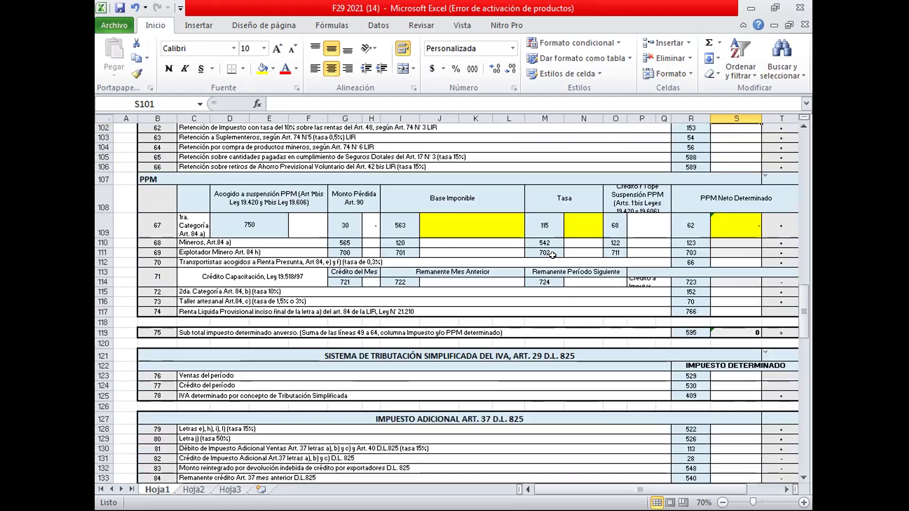
scroll(558, 255, "down", 8)
scroll(554, 257, "up", 5)
scroll(552, 260, "down", 5)
scroll(552, 260, "down", 17)
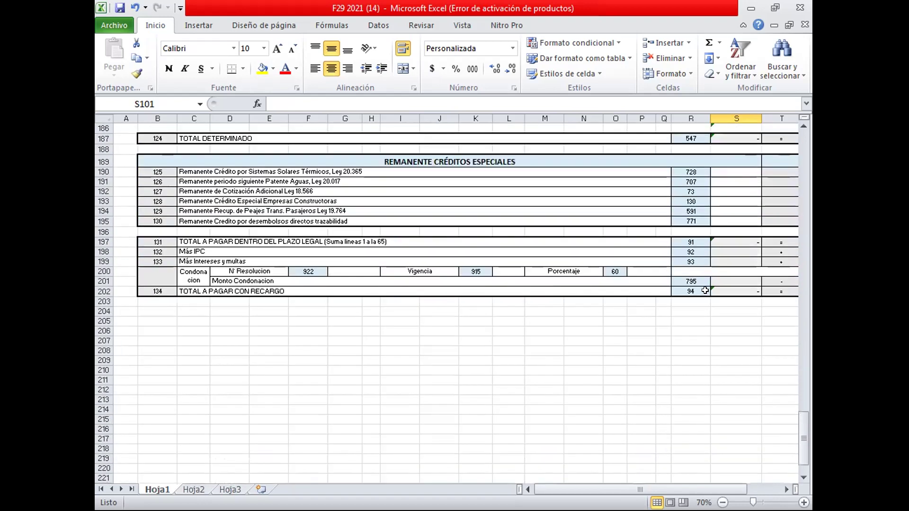
left_click(718, 290)
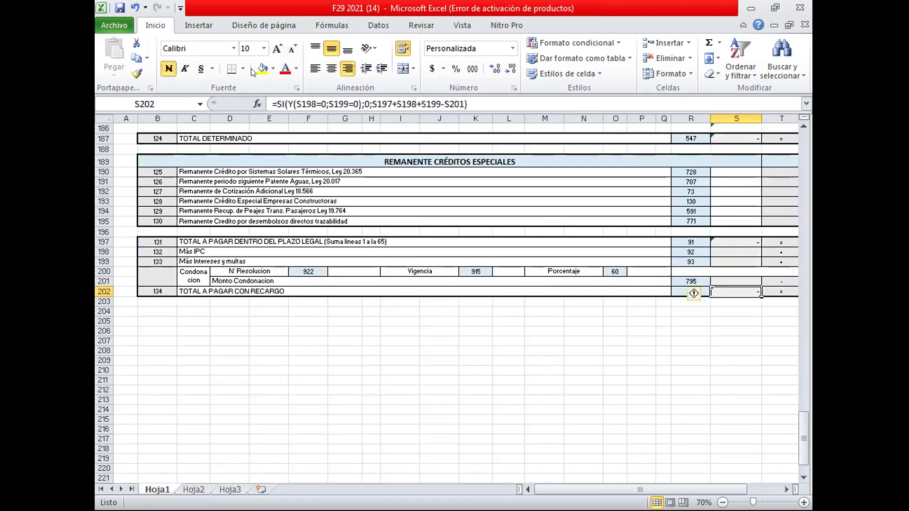
scroll(494, 346, "up", 16)
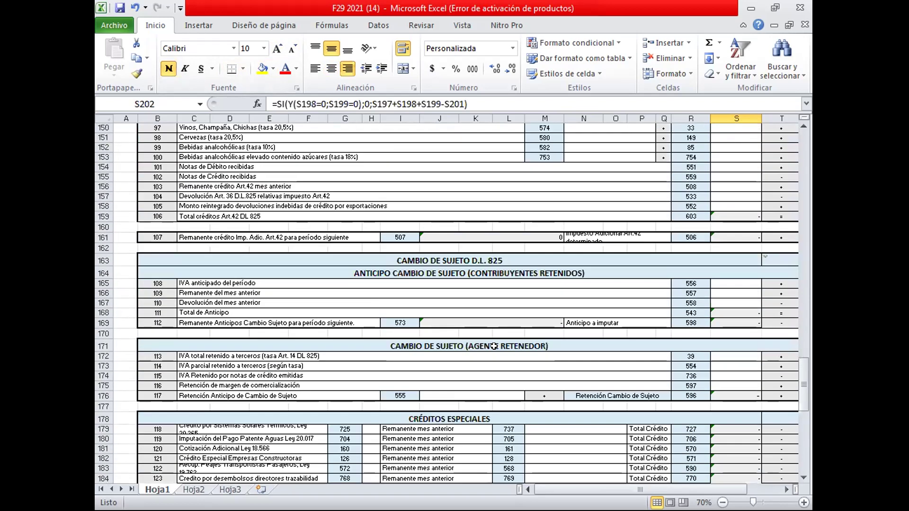
scroll(494, 346, "up", 5)
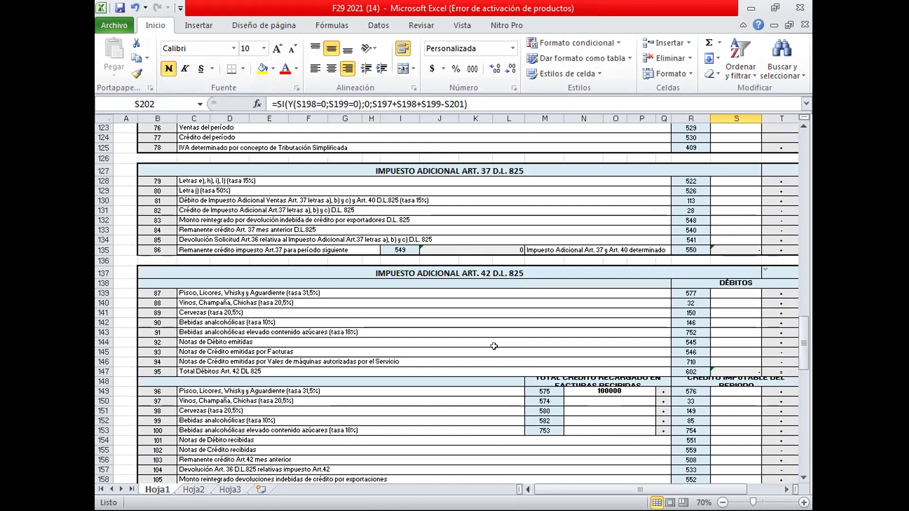
scroll(494, 346, "up", 20)
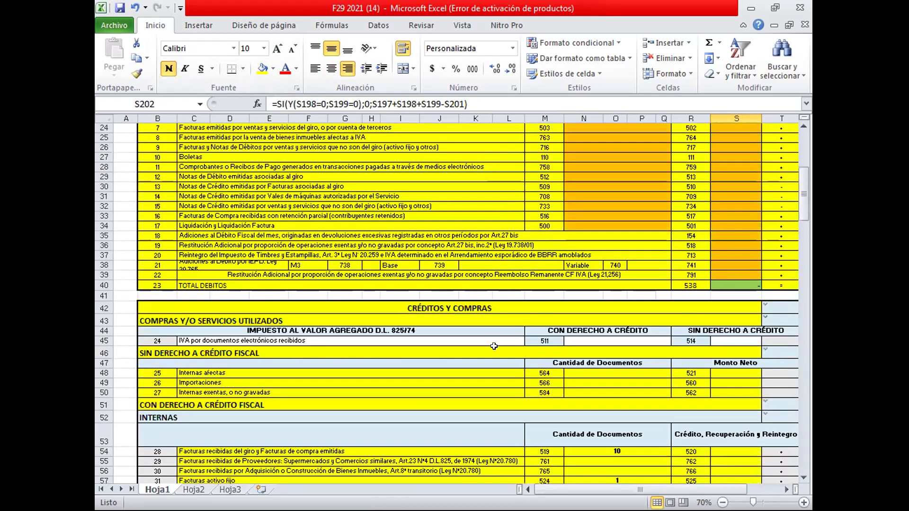
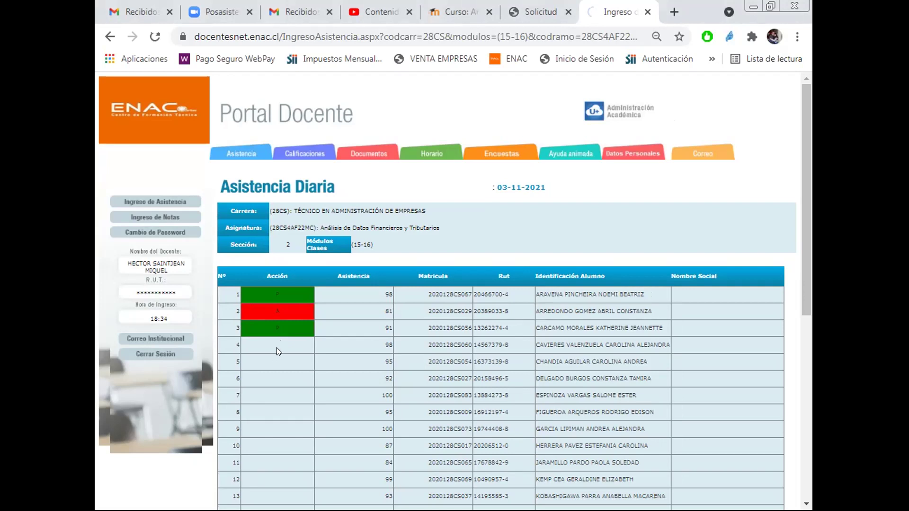
- Mark the students in rows 4 to 9 of the Asistencia Diaria list as present
left_click(277, 348)
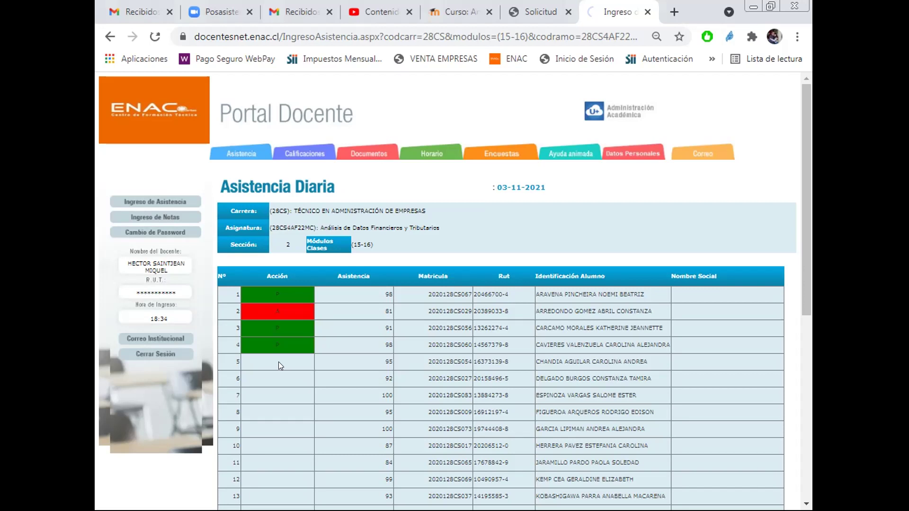
left_click(278, 361)
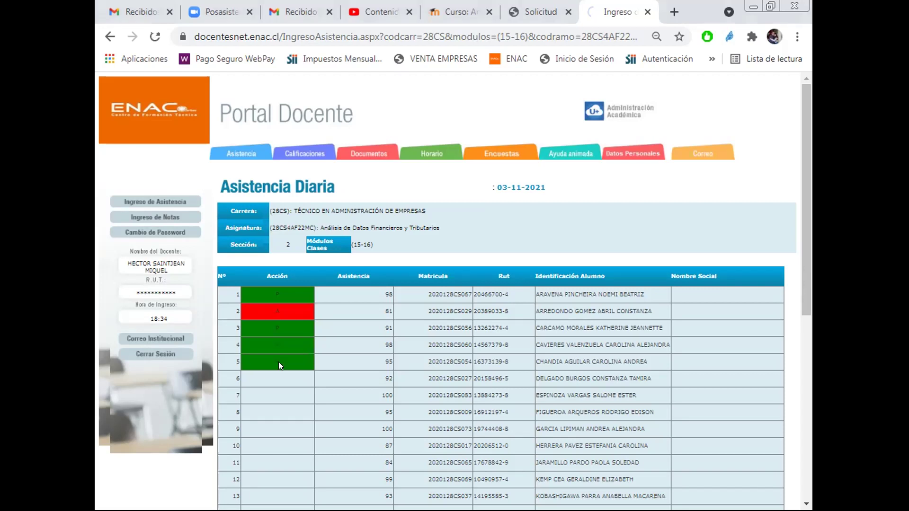
left_click(280, 365)
left_click(280, 375)
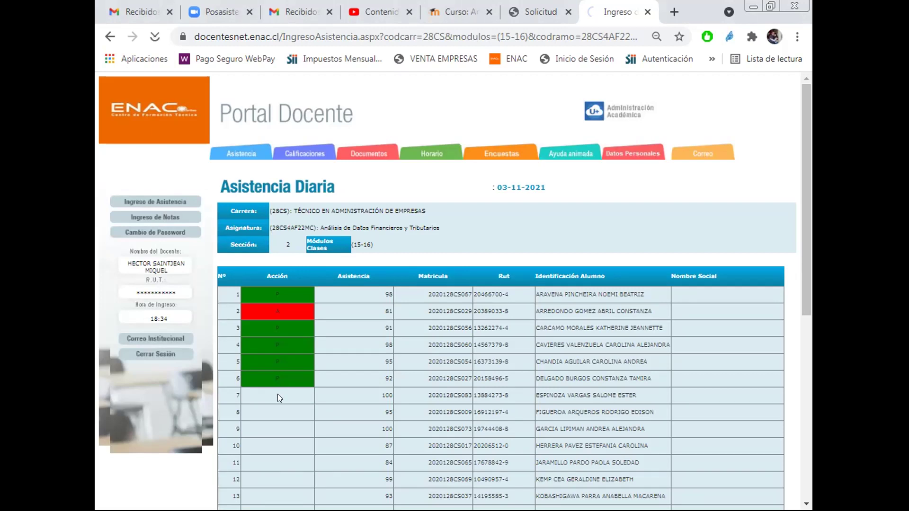
left_click(278, 397)
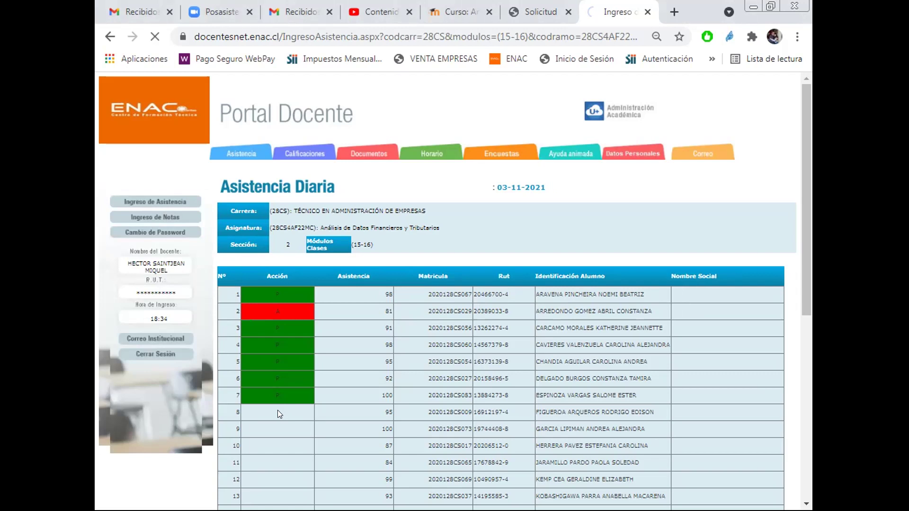
left_click(278, 412)
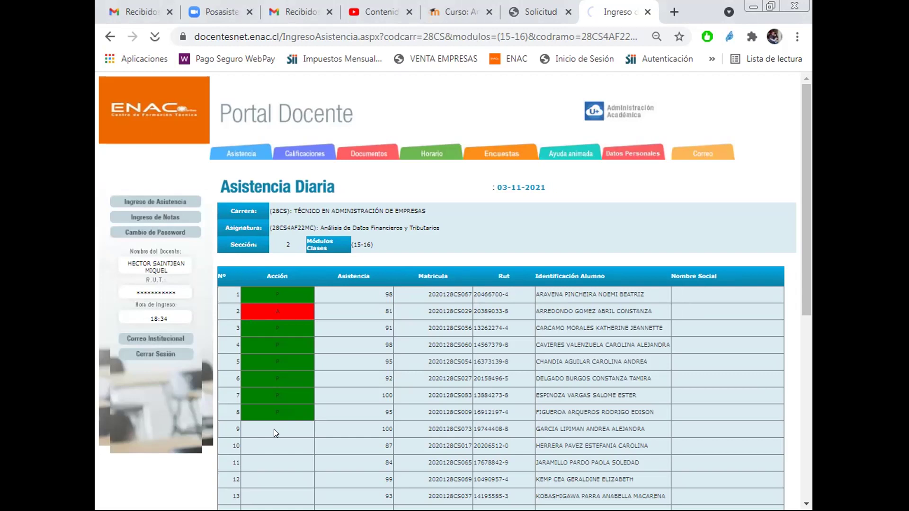
left_click(274, 429)
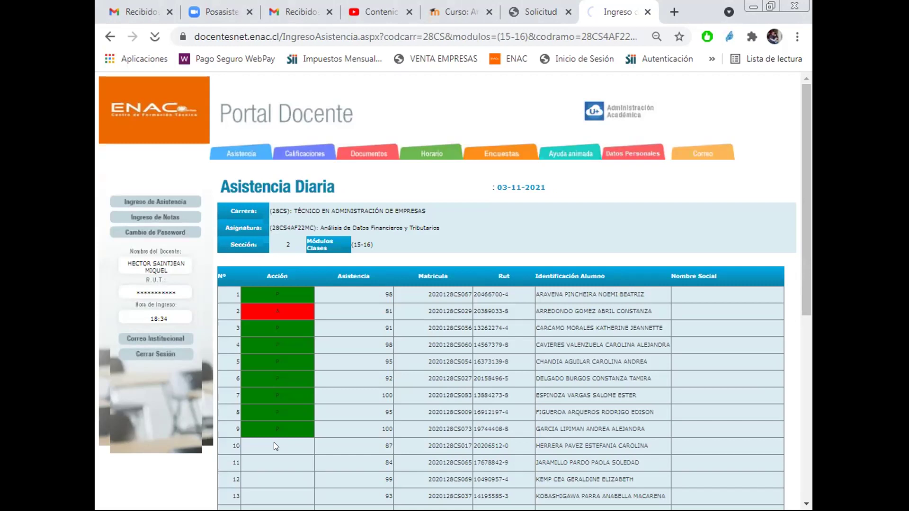
- Mark the students in rows 10 and 11 as absent and the student in row 12 as present
left_click(276, 447)
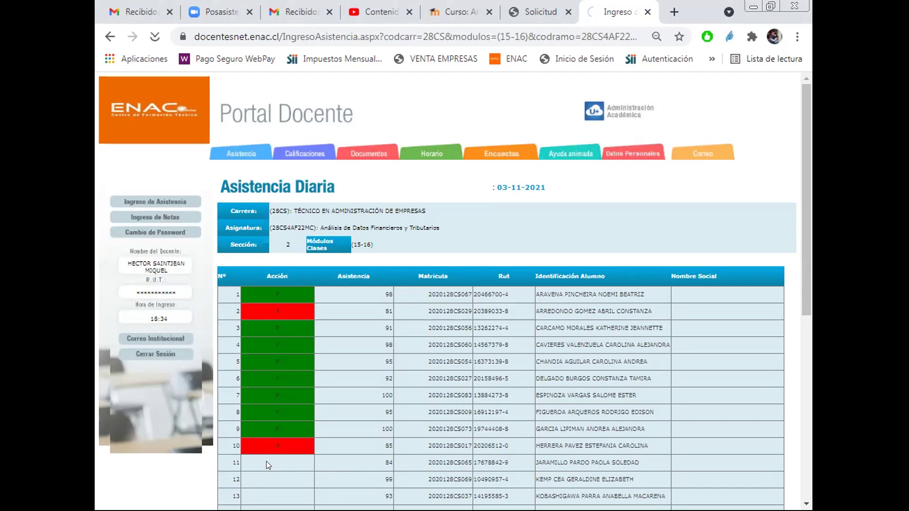
left_click(268, 462)
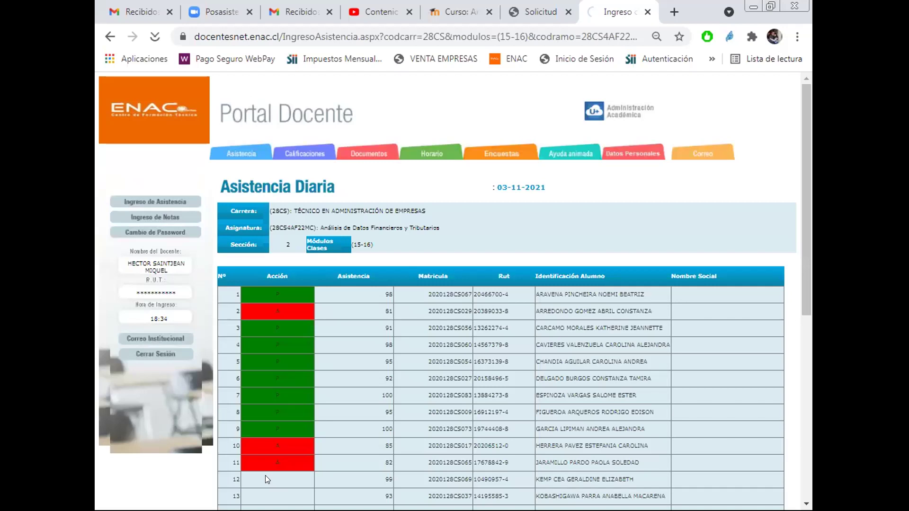
left_click(266, 478)
- Mark the students in rows 13 and 14 of the attendance list as absent
scroll(266, 356, "down", 3)
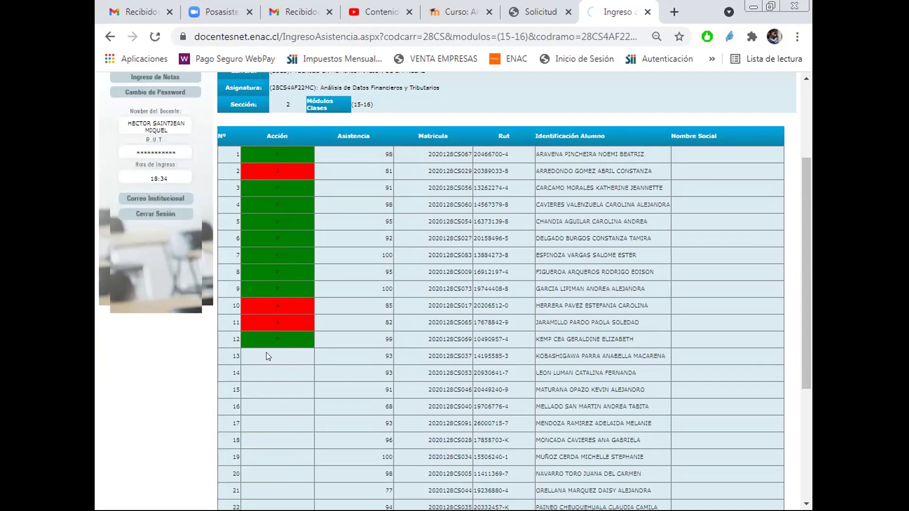
left_click(265, 358)
scroll(289, 418, "down", 2)
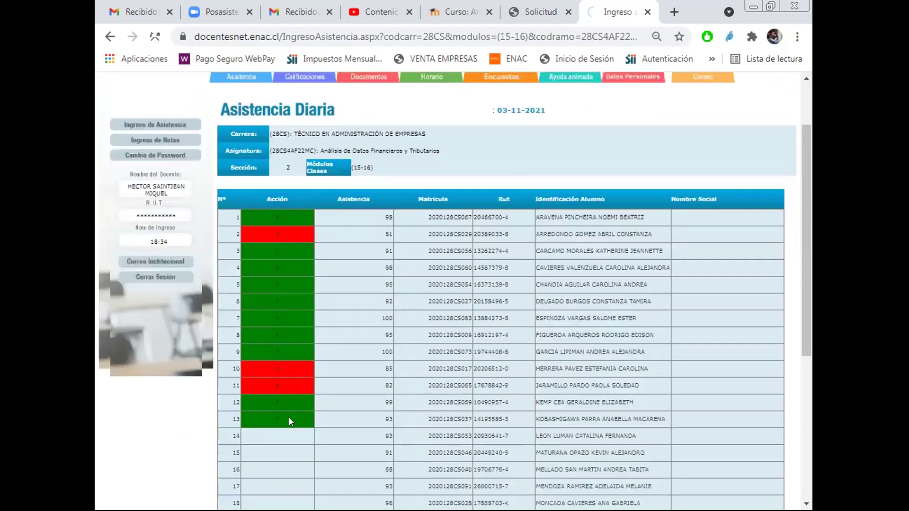
scroll(290, 418, "down", 3)
left_click(267, 286)
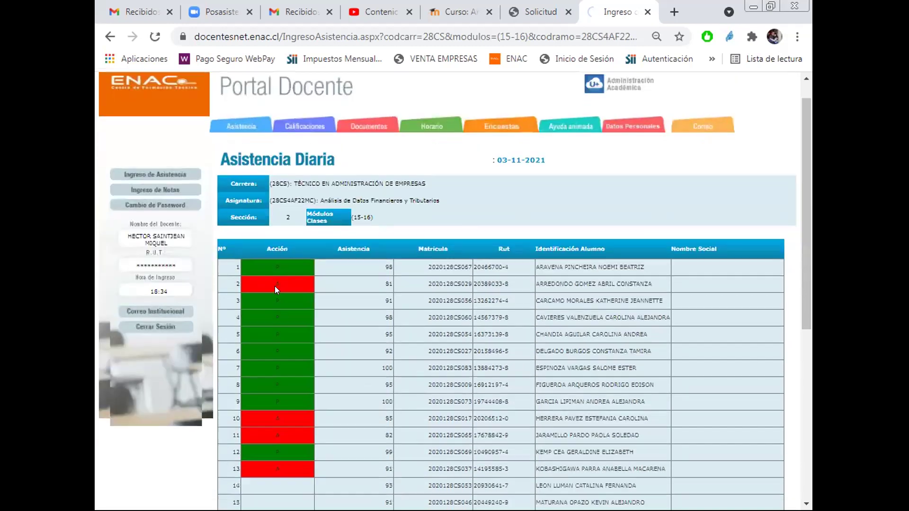
scroll(275, 286, "down", 5)
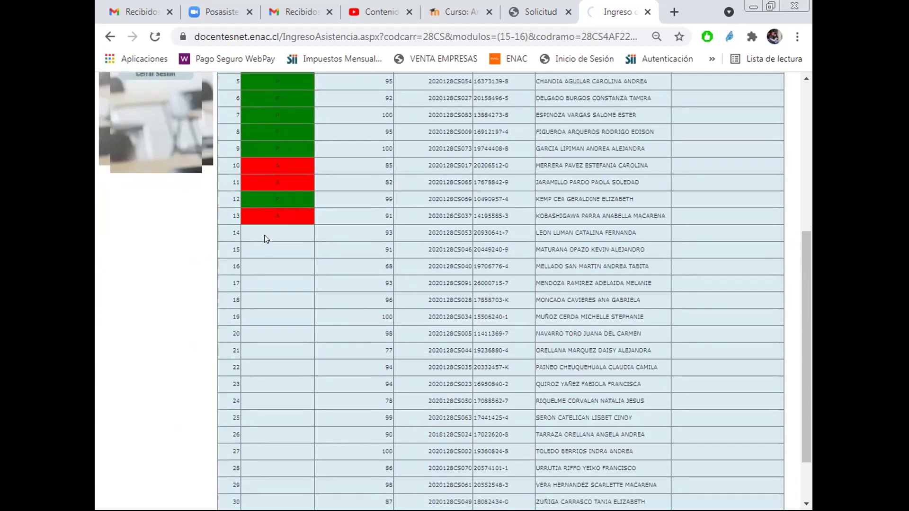
left_click(264, 235)
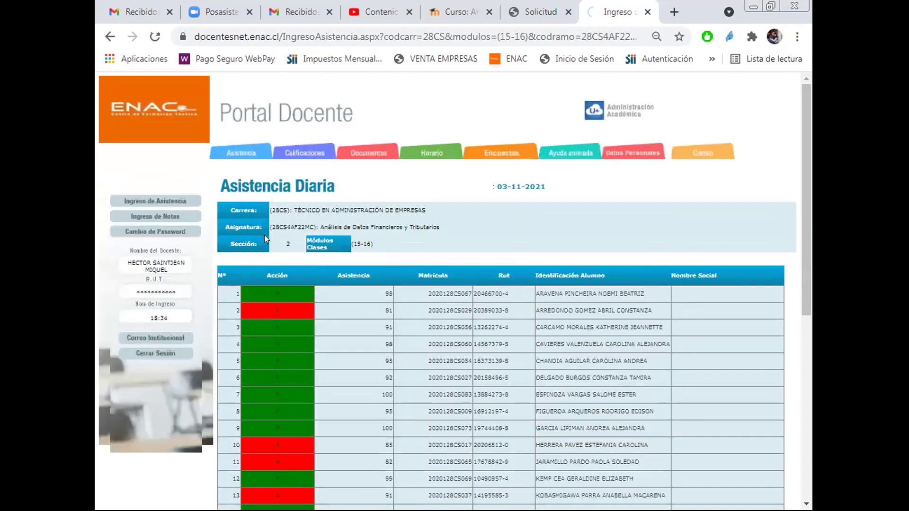
scroll(262, 292, "down", 4)
left_click(258, 295)
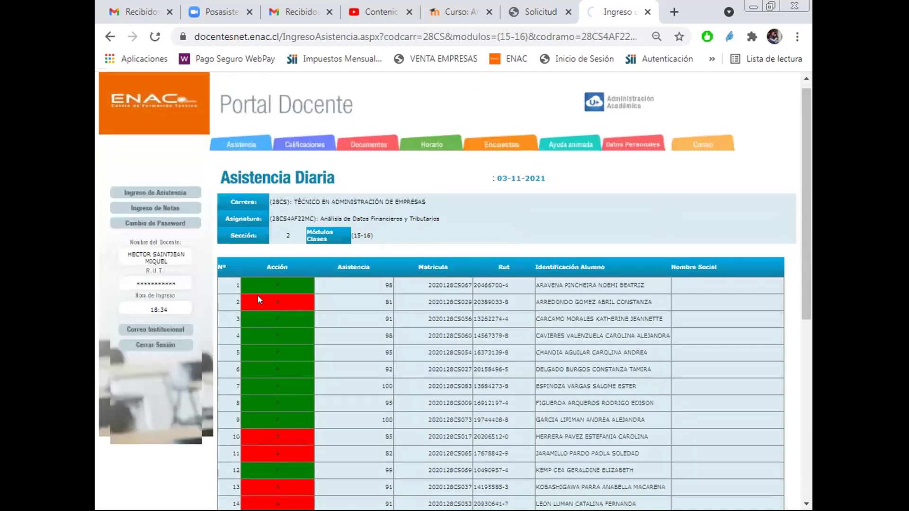
- Mark the students in rows 15 and 16 of the attendance list as absent
scroll(258, 284, "down", 4)
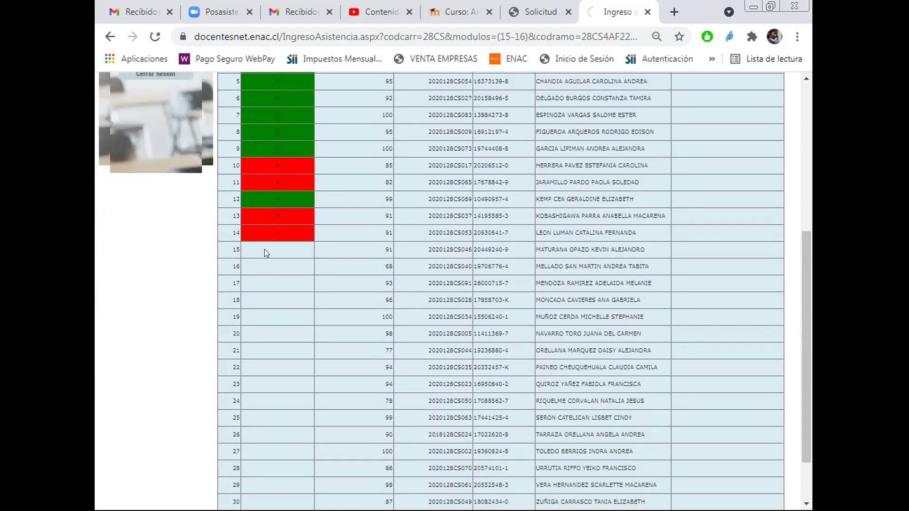
scroll(264, 249, "down", 3)
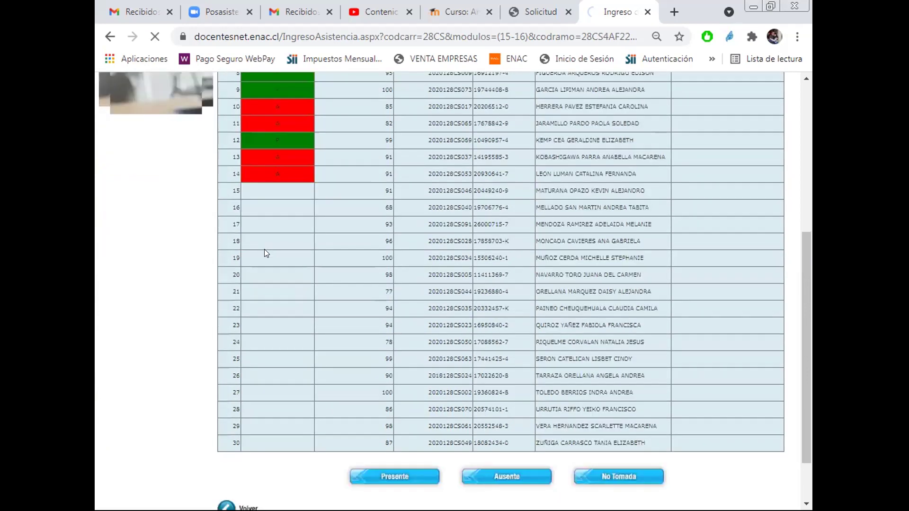
left_click(264, 249)
scroll(274, 284, "down", 4)
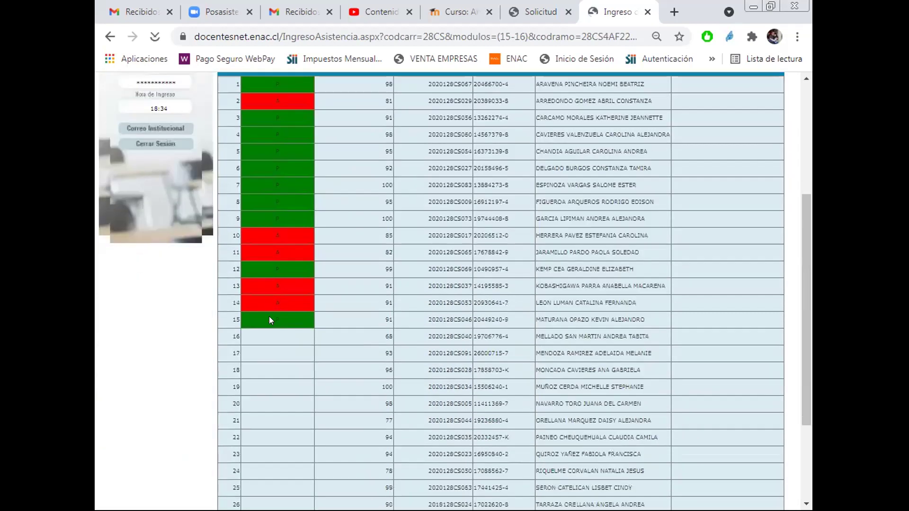
left_click(270, 317)
scroll(272, 284, "down", 7)
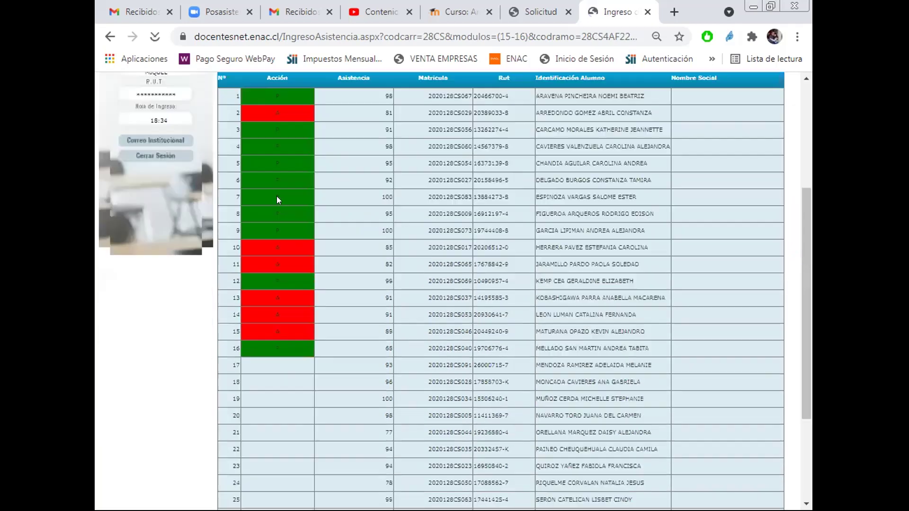
scroll(285, 236, "down", 2)
left_click(287, 266)
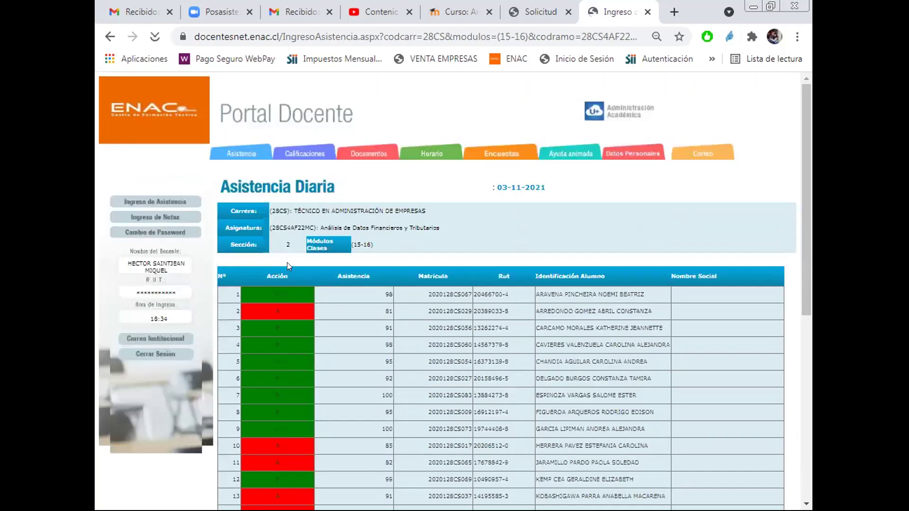
- Mark the students in rows 13 and 17 as present and the student in row 18 as absent
scroll(287, 266, "down", 5)
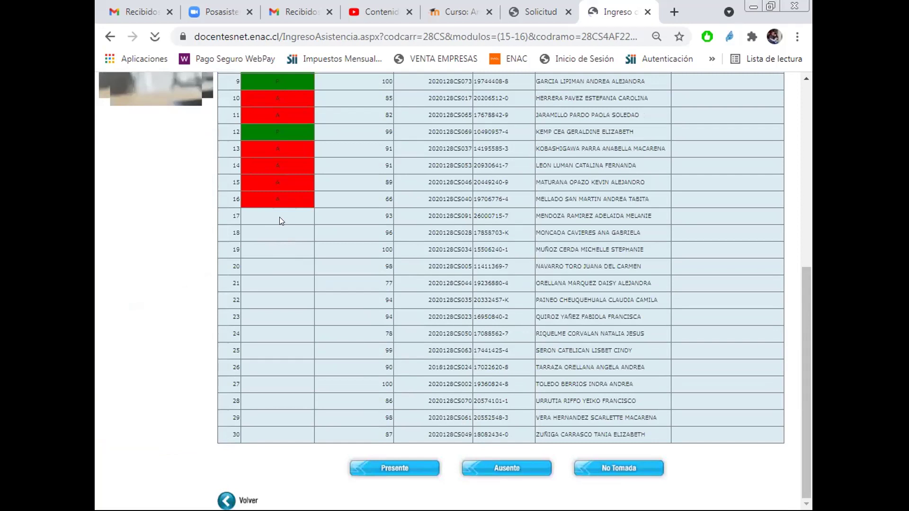
scroll(280, 225, "down", 7)
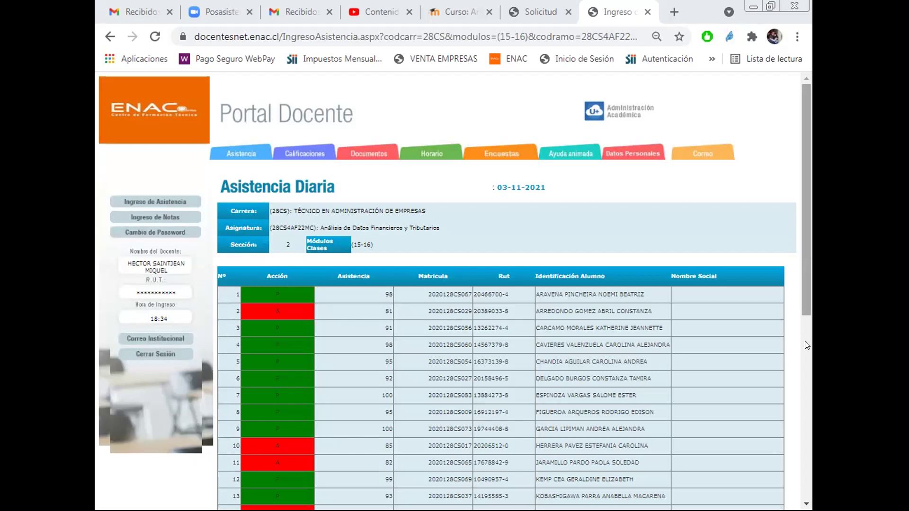
scroll(559, 447, "down", 5)
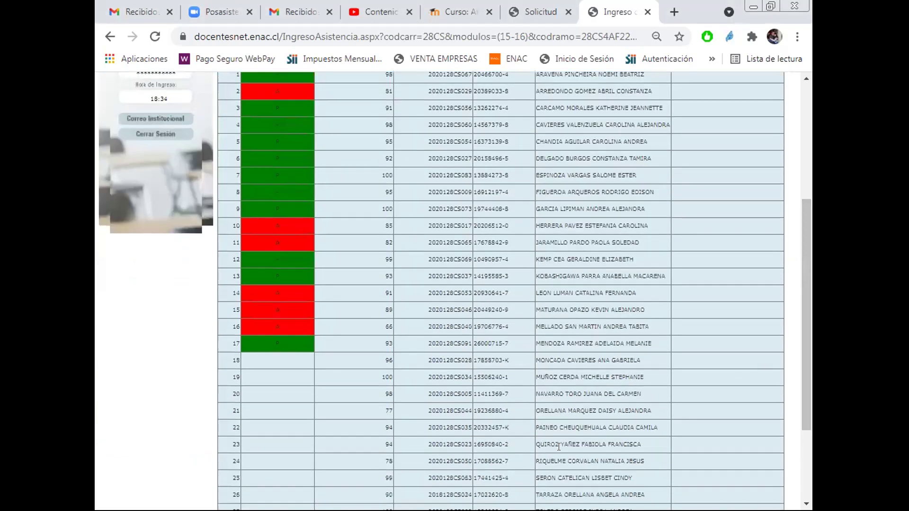
left_click(274, 363)
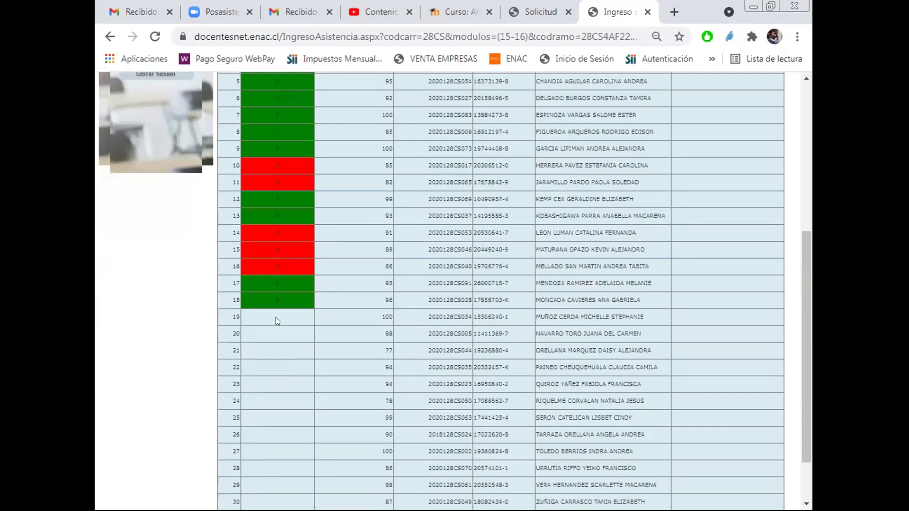
left_click(276, 303)
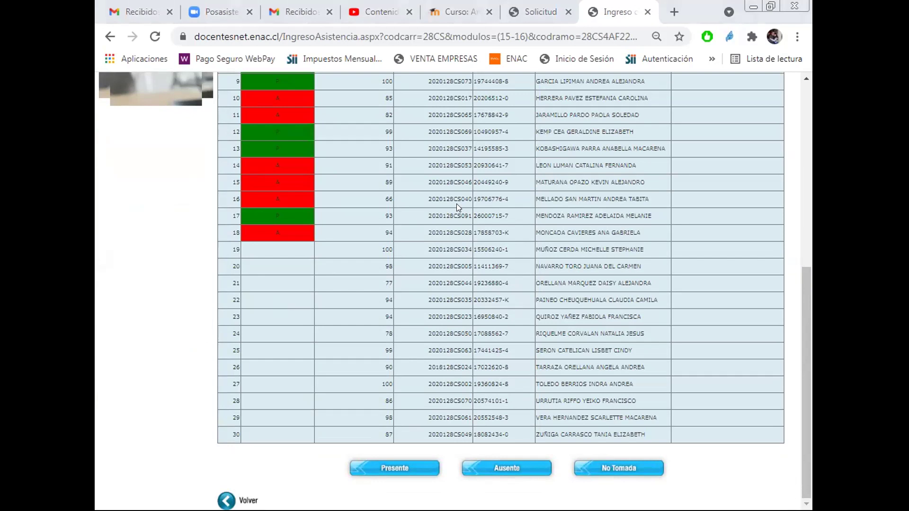
- Mark the students in rows 10, 19 and 20 as present and the student in row 21 as absent
left_click(288, 96)
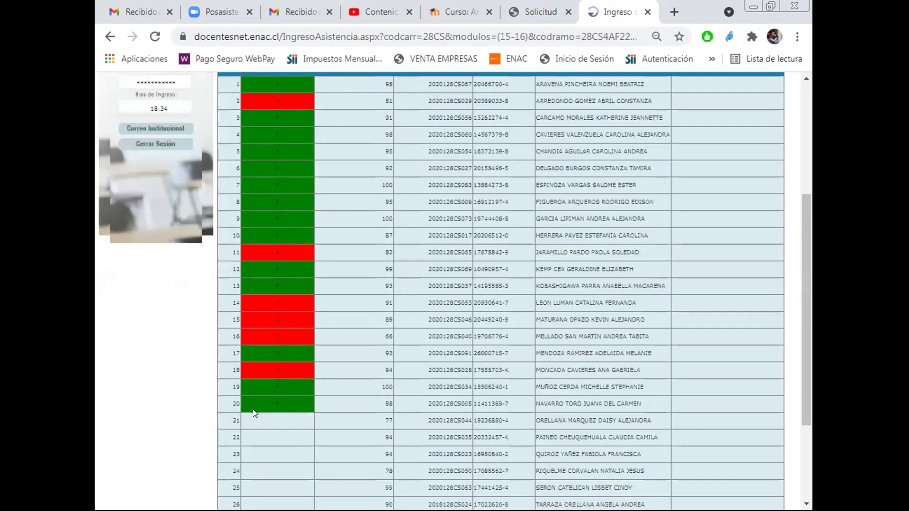
left_click(275, 421)
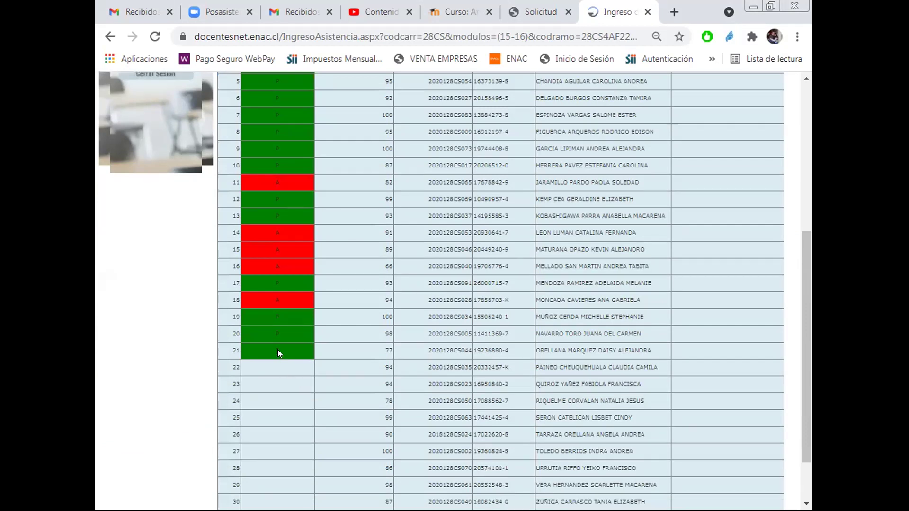
left_click(278, 349)
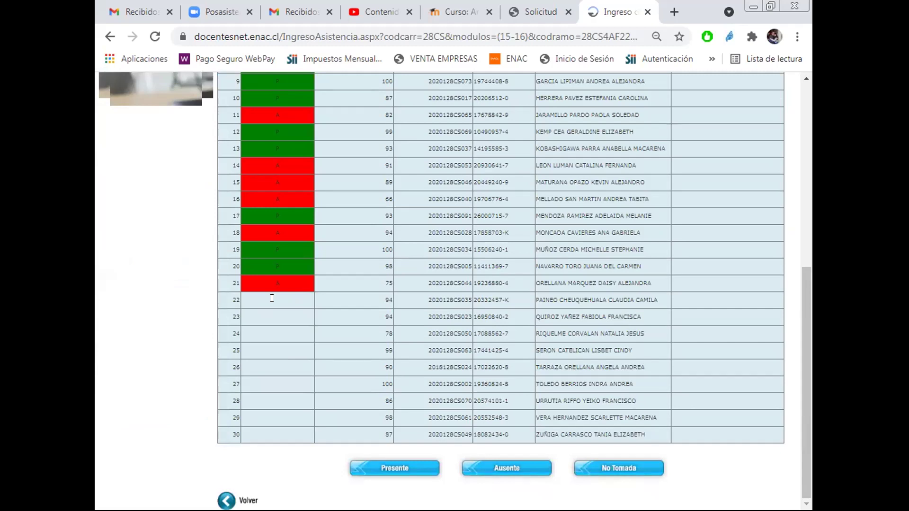
- Mark the students in rows 22, 23 and 25 as present and the student in row 24 as absent
left_click(277, 297)
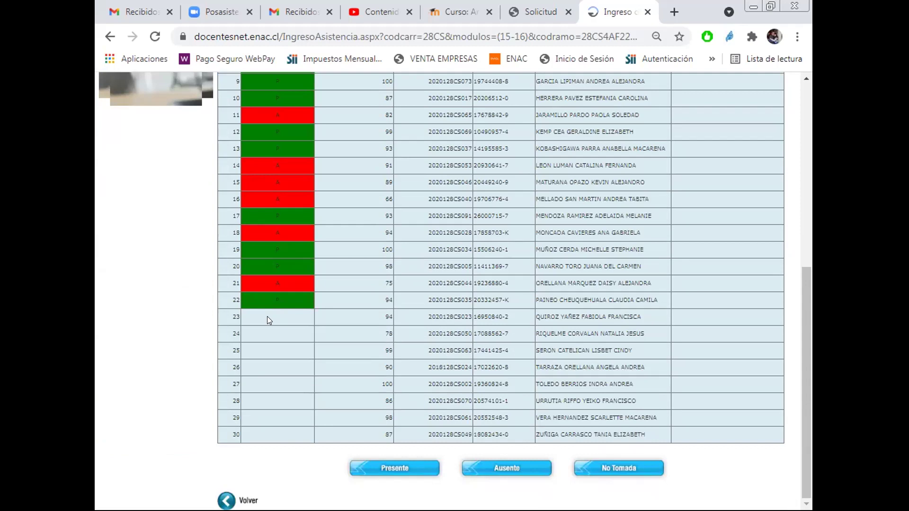
left_click(268, 317)
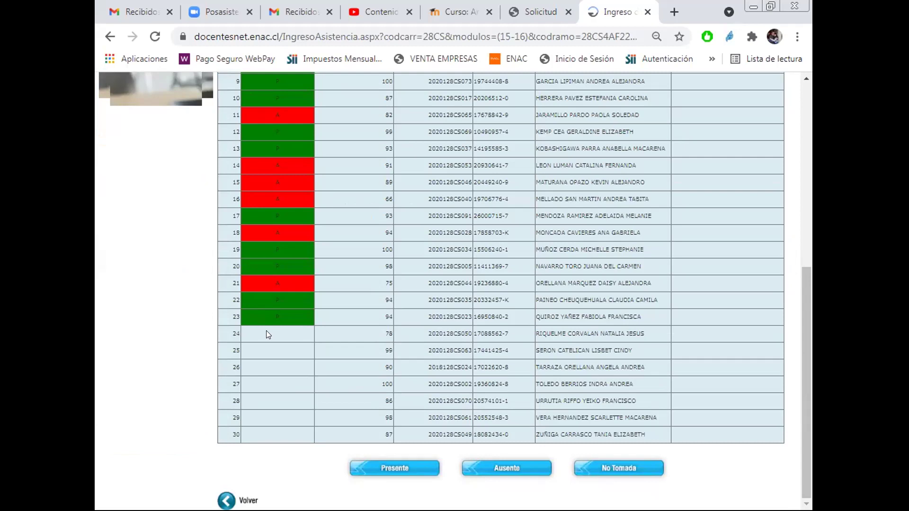
left_click(267, 331)
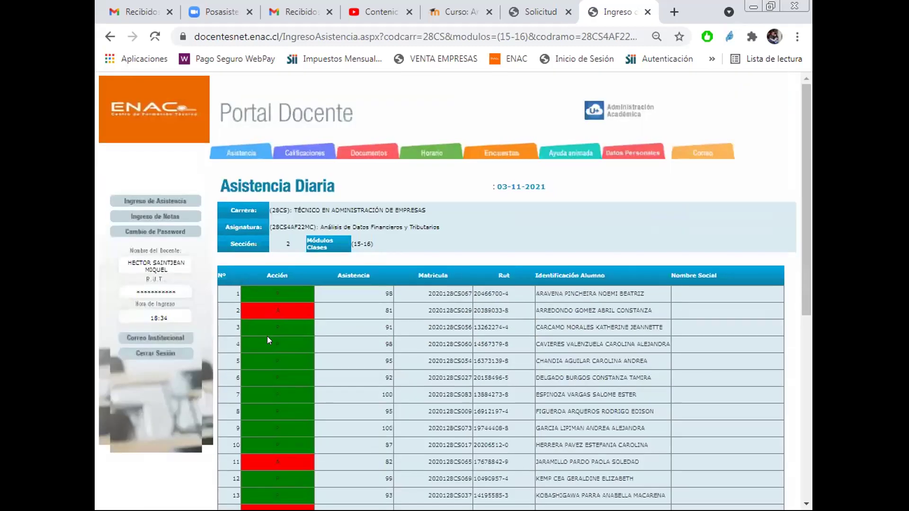
left_click(290, 352)
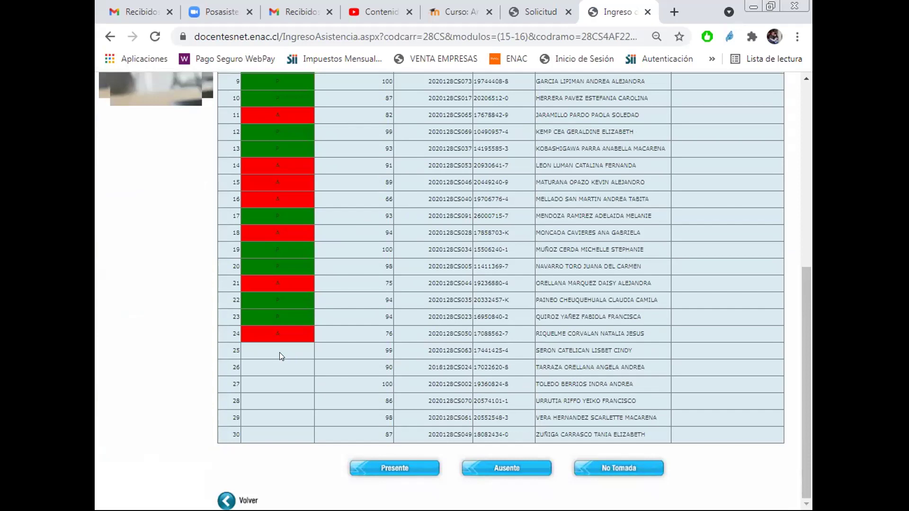
left_click(287, 338)
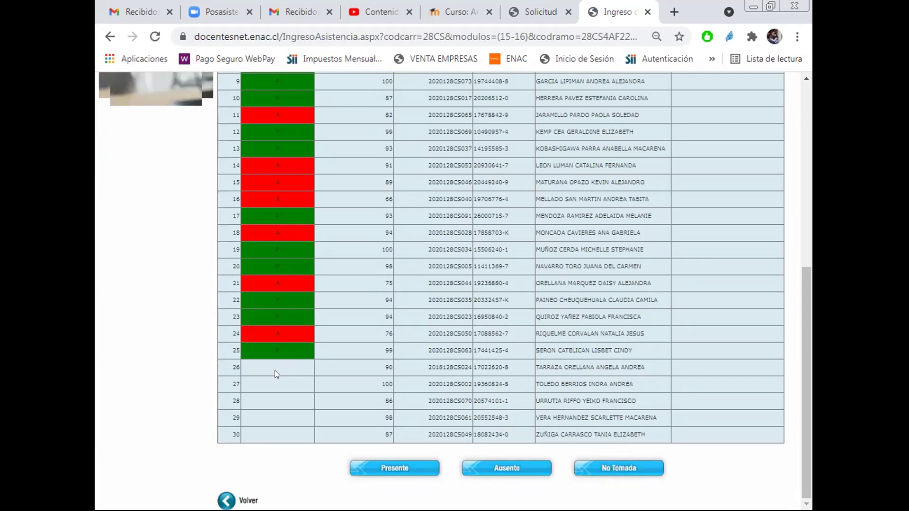
- Mark the student in row 26 as absent and the student in row 27 as present
left_click(281, 365)
scroll(355, 343, "down", 7)
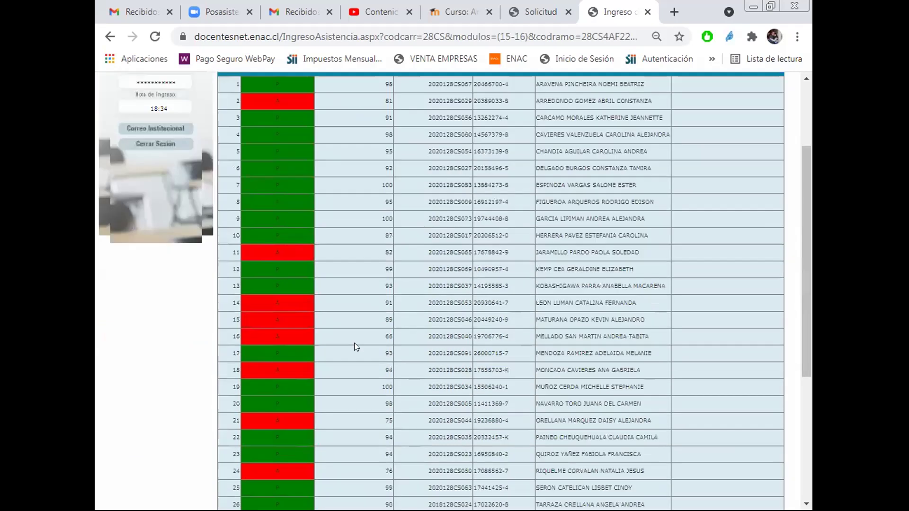
left_click(279, 370)
scroll(318, 341, "down", 7)
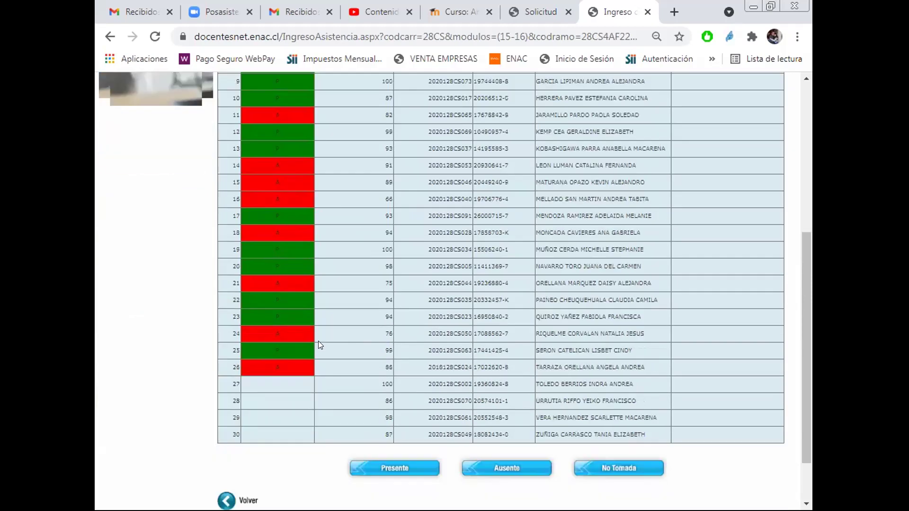
left_click(267, 382)
scroll(308, 358, "down", 7)
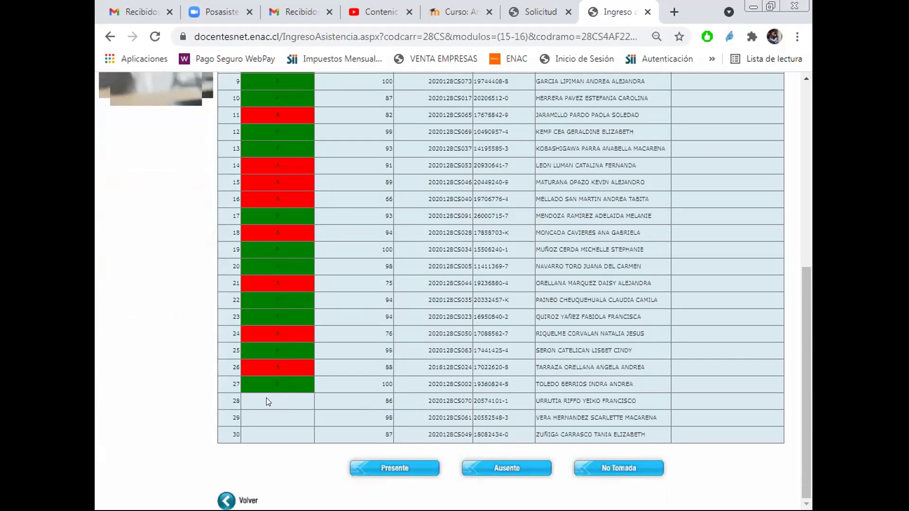
- Mark the students in rows 28 and 30 as present and the student in row 29 as absent
left_click(268, 401)
scroll(315, 361, "down", 7)
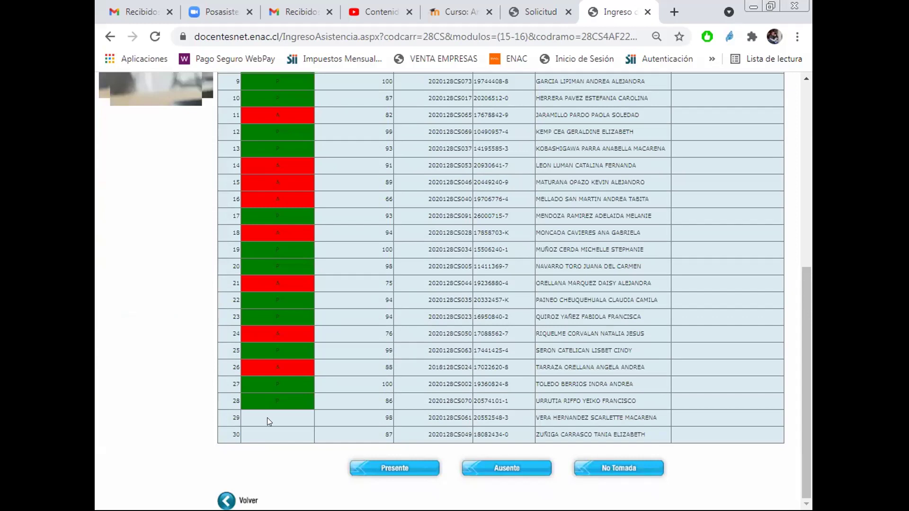
left_click(267, 417)
scroll(300, 394, "down", 7)
left_click(287, 417)
scroll(284, 370, "down", 7)
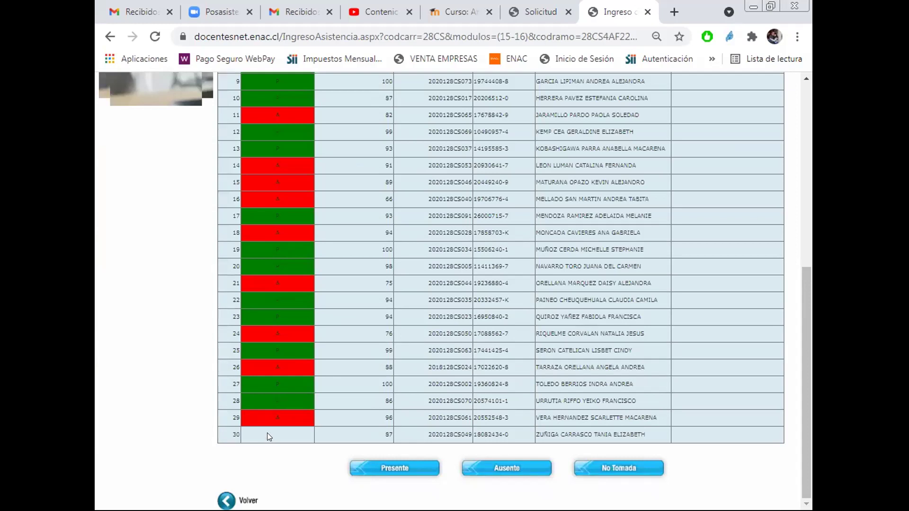
left_click(267, 433)
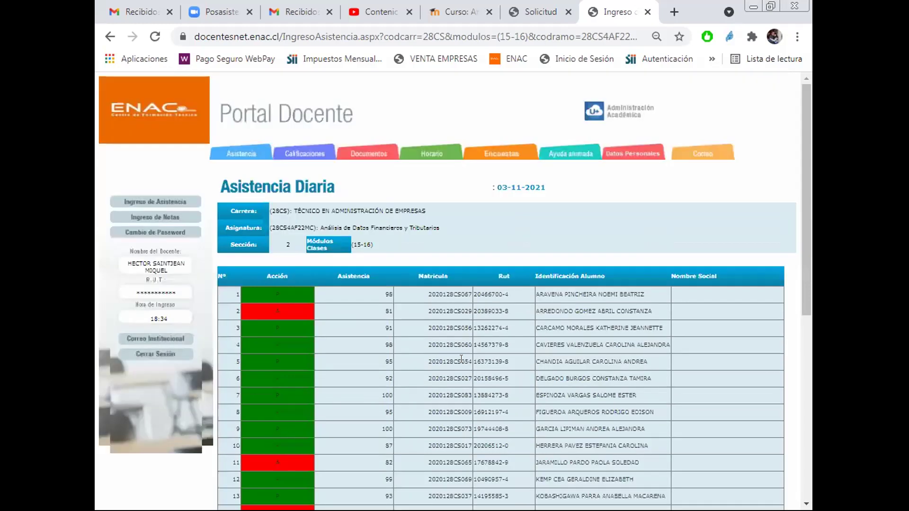
- Change the attendance of the student in row 15 to present
scroll(461, 359, "down", 8)
scroll(462, 358, "up", 7)
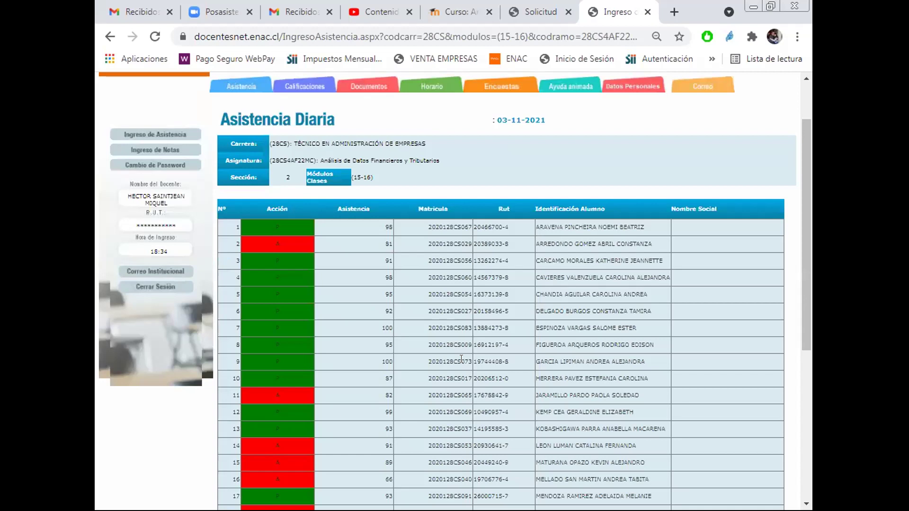
scroll(462, 359, "down", 1)
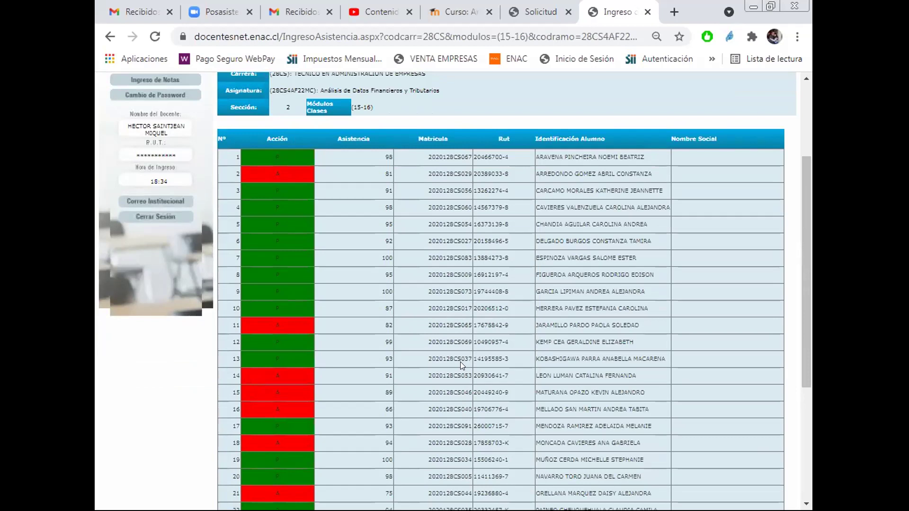
scroll(460, 362, "down", 2)
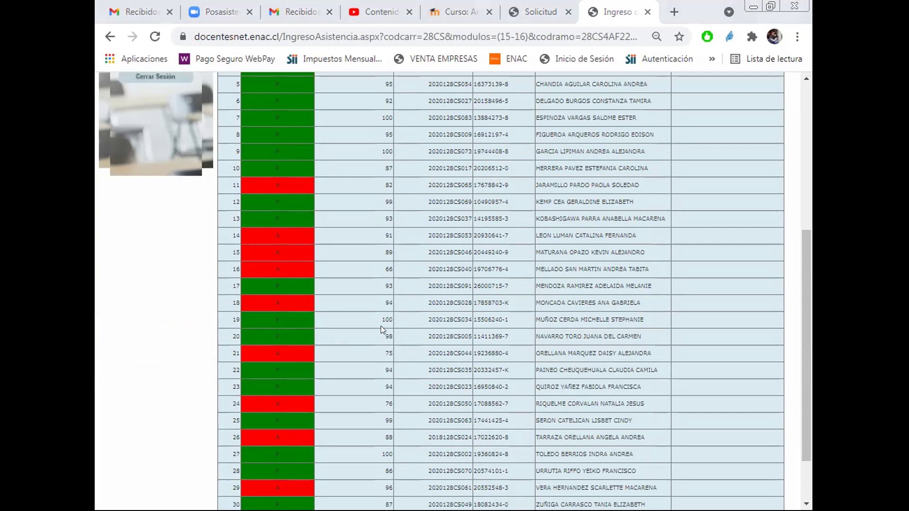
left_click(296, 249)
scroll(292, 204, "down", 2)
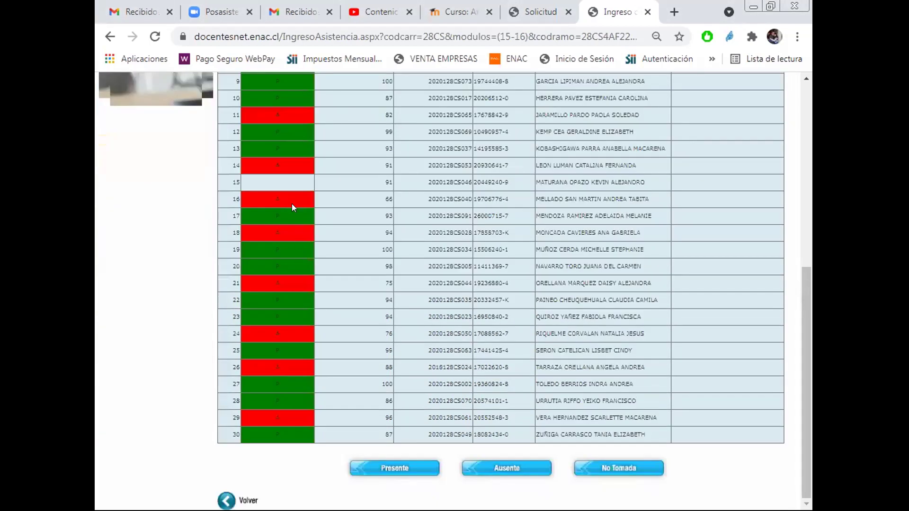
left_click(291, 182)
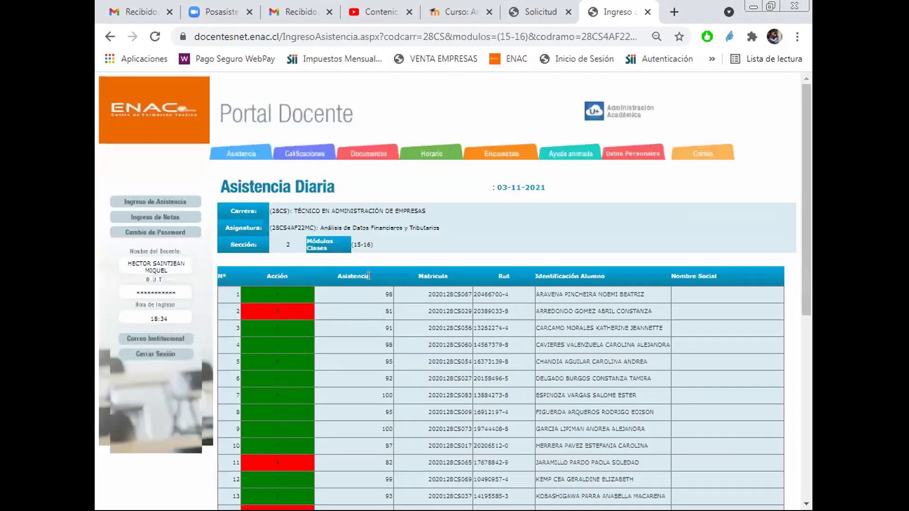
- Change the attendance of the student in row 29 to present and check the whole list for modules 15-16
scroll(369, 275, "down", 8)
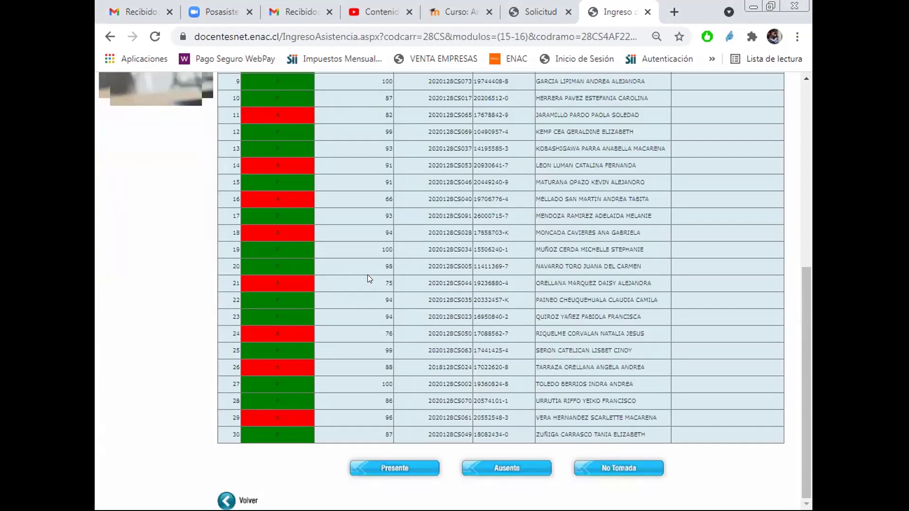
left_click(257, 412)
scroll(287, 348, "down", 8)
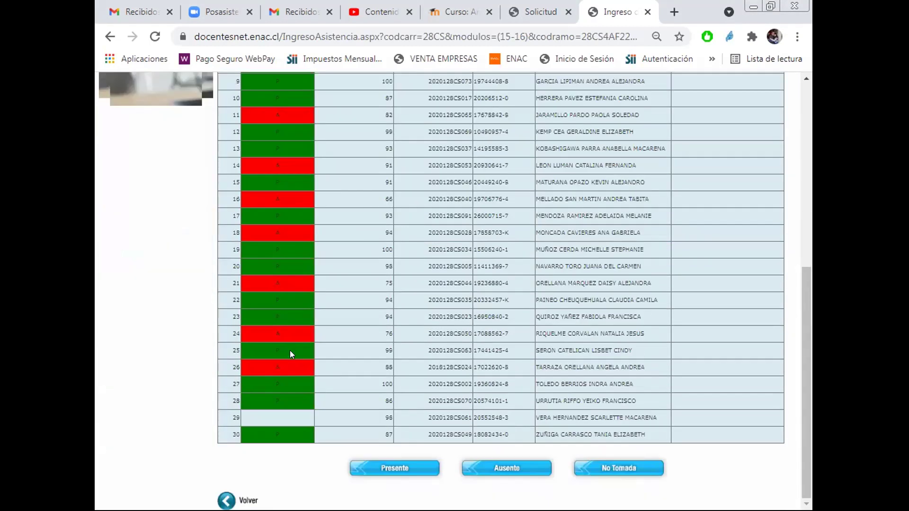
left_click(265, 420)
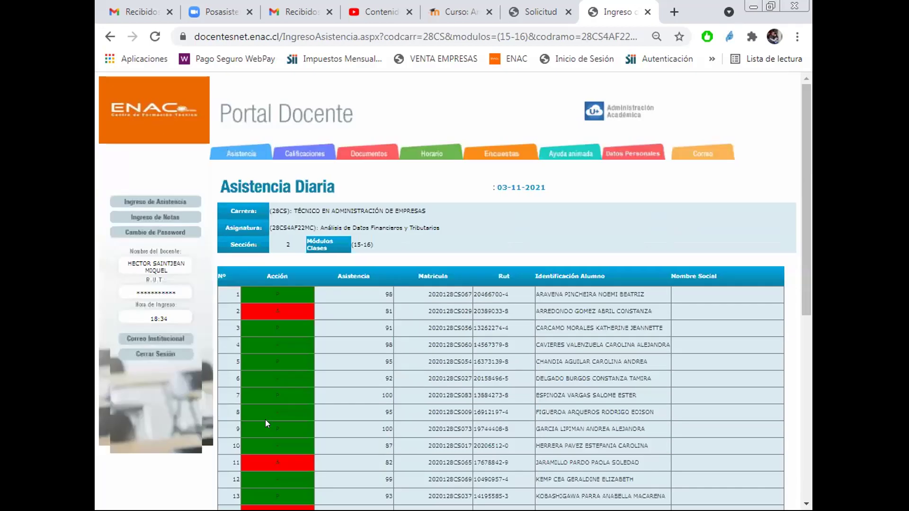
scroll(377, 361, "down", 3)
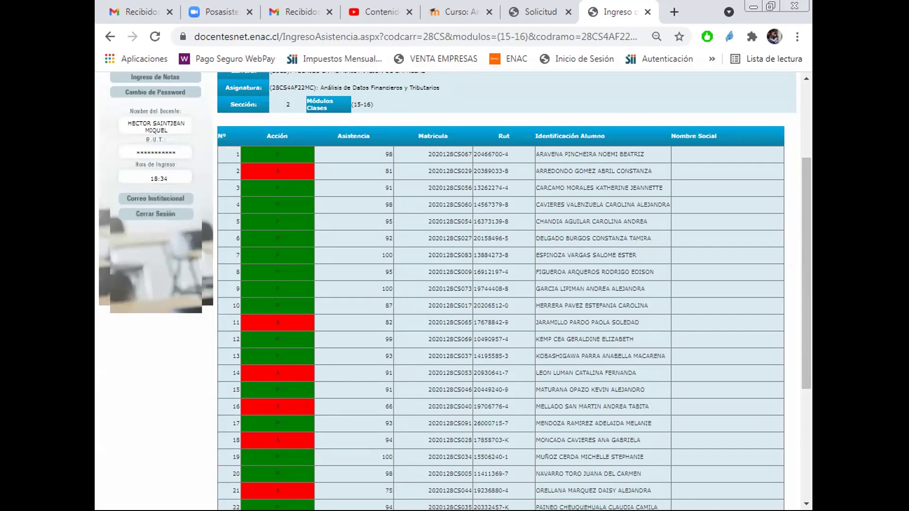
scroll(335, 306, "down", 4)
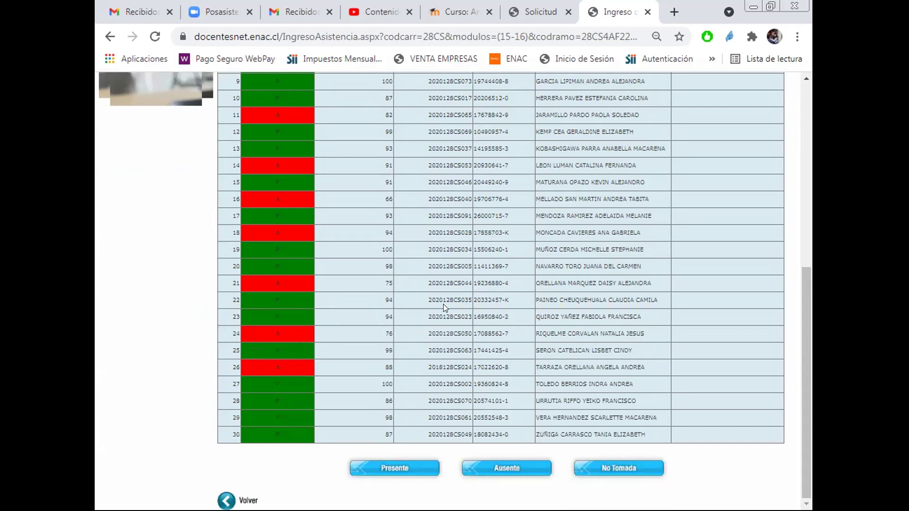
scroll(443, 304, "up", 4)
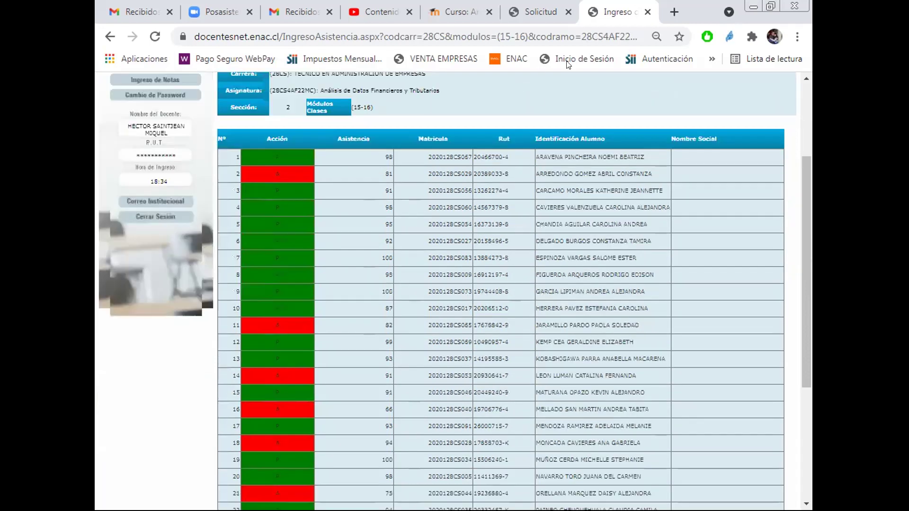
scroll(378, 322, "down", 4)
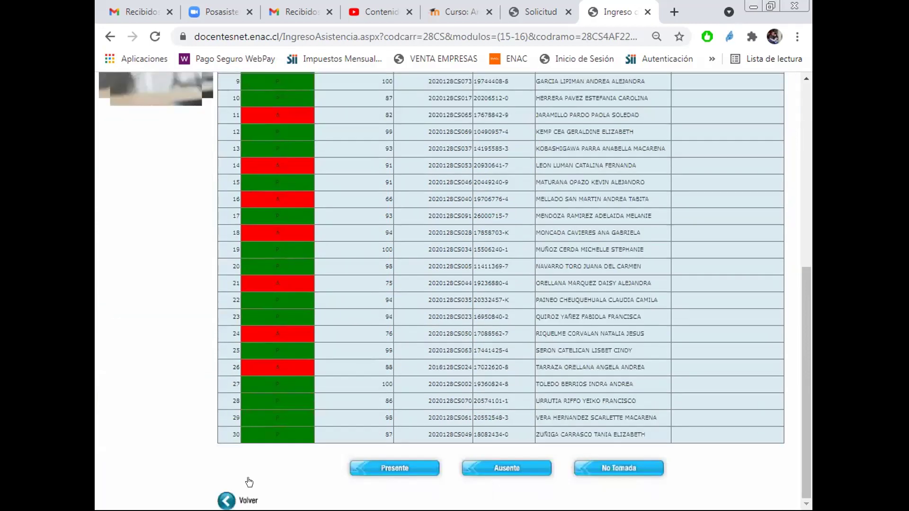
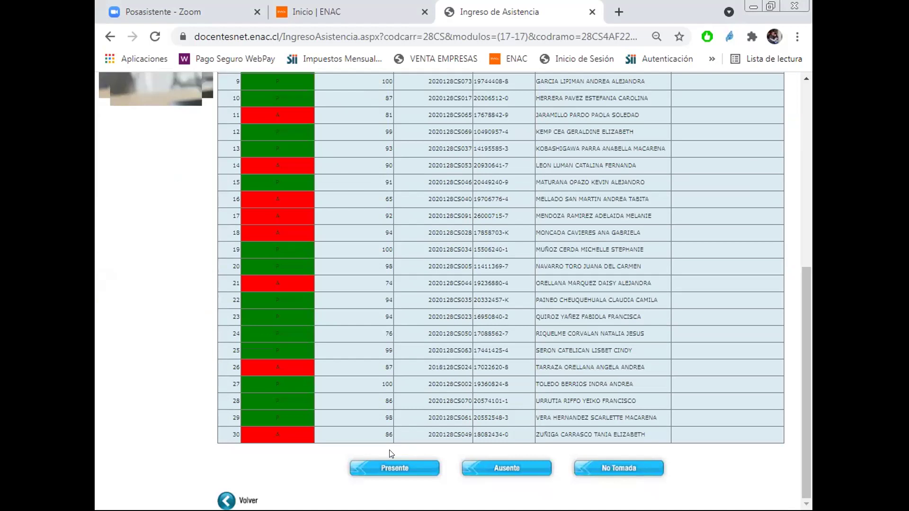
- Review the present and absent marks of all students in the 03-11-2021 attendance list for module 17-17
scroll(457, 420, "up", 7)
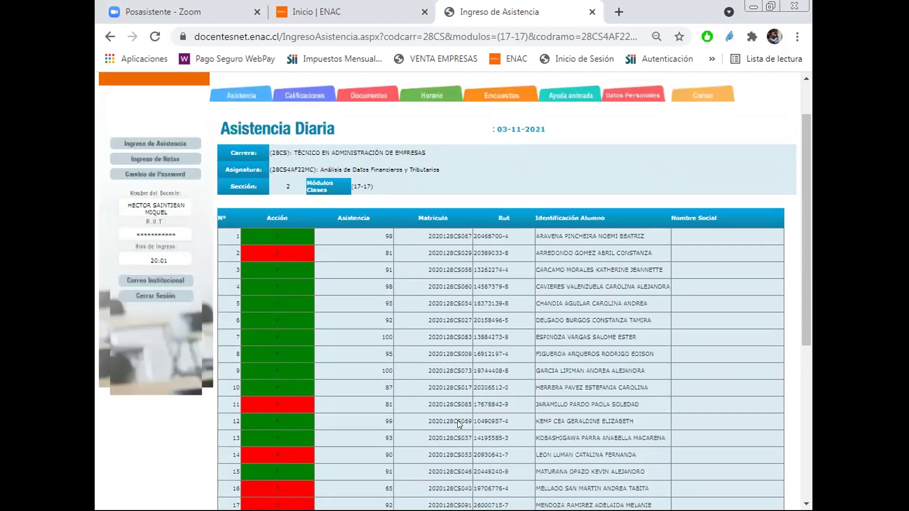
scroll(457, 420, "down", 7)
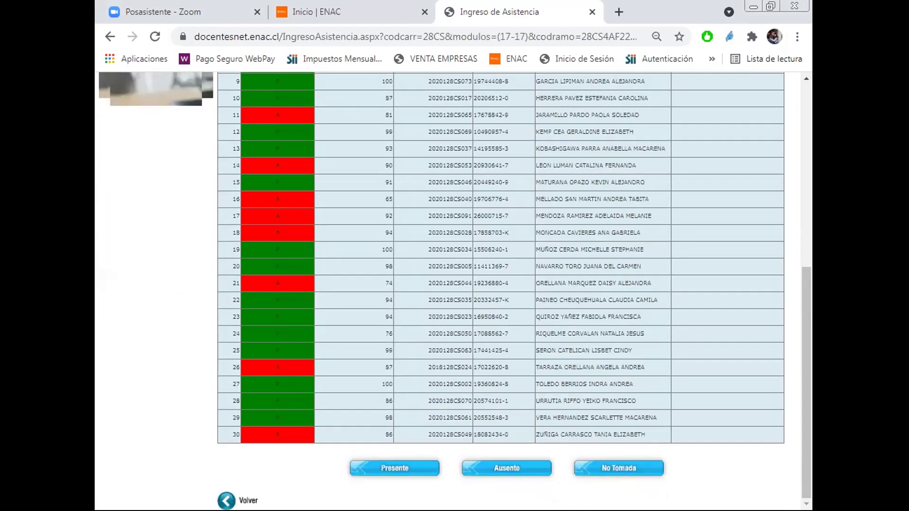
scroll(456, 404, "up", 5)
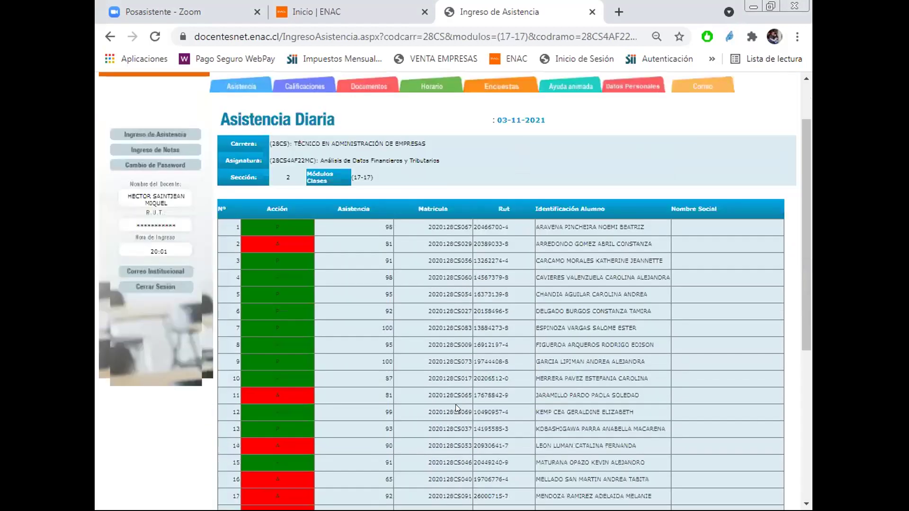
scroll(465, 398, "down", 3)
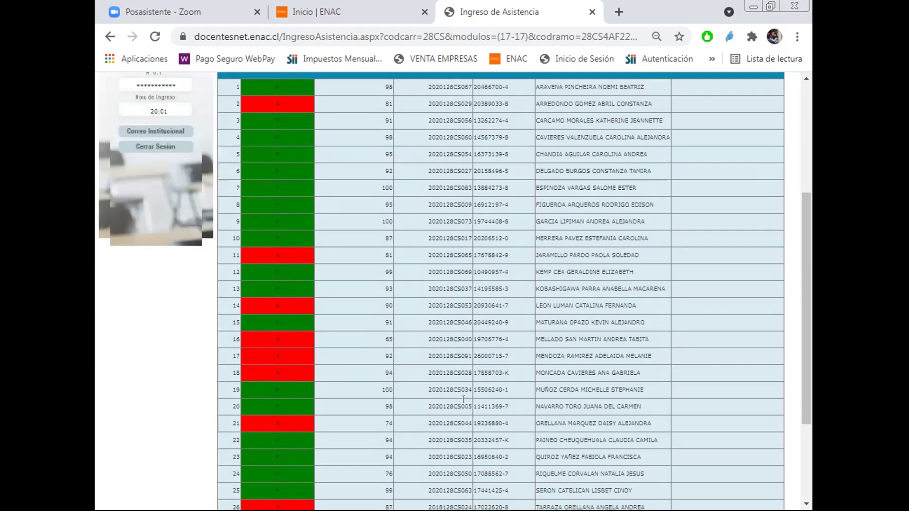
scroll(463, 399, "down", 3)
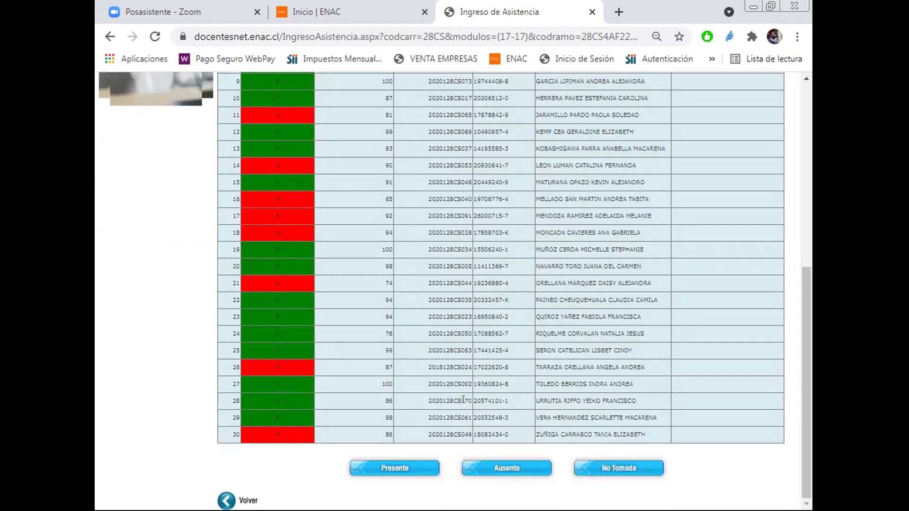
scroll(476, 330, "up", 6)
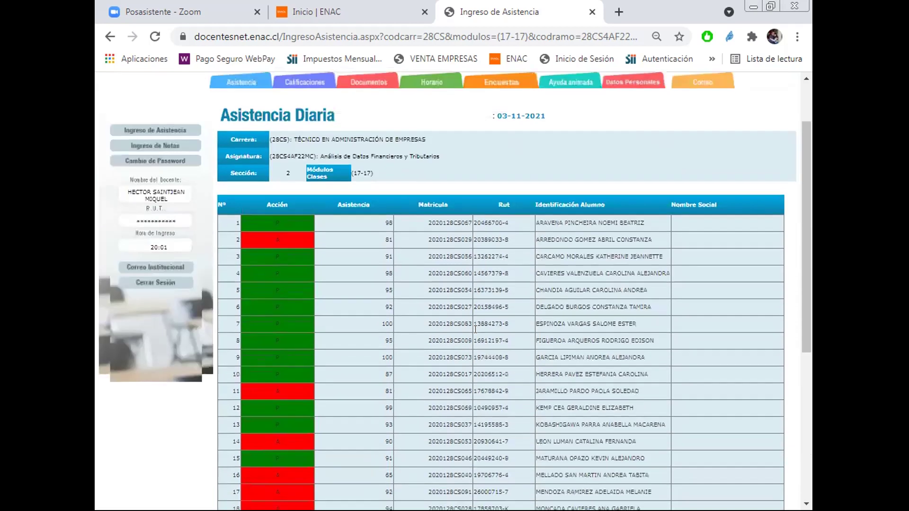
scroll(475, 330, "down", 6)
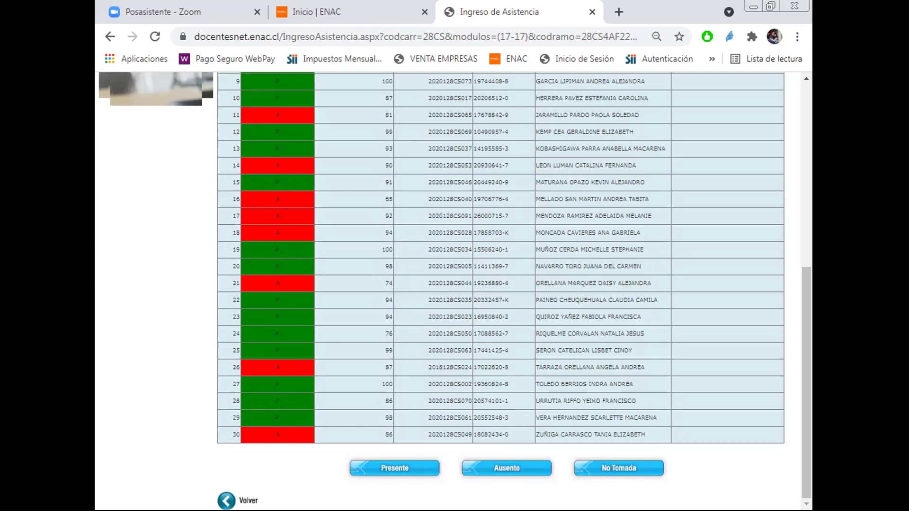
key("F5")
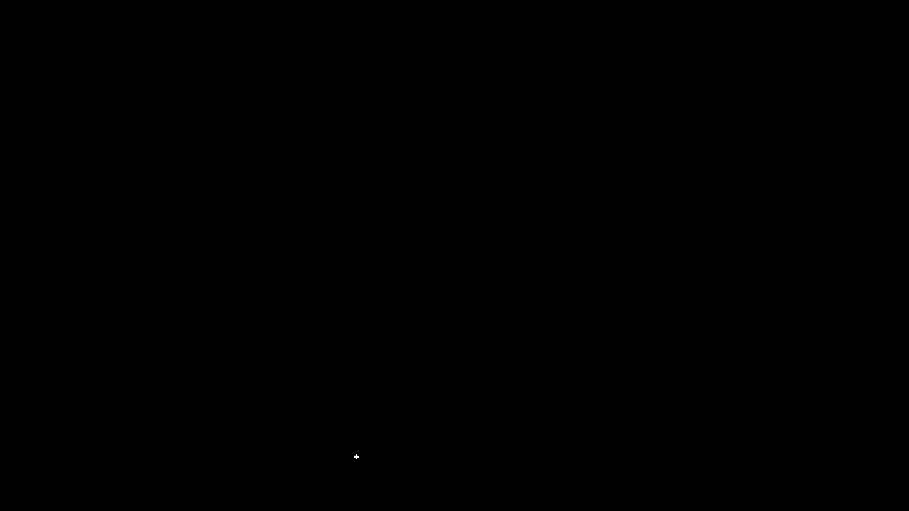
- In the F29 2021 Excel workbook, examine the Débitos y Ventas, Créditos y Compras and Importaciones sections
scroll(534, 330, "up", 3)
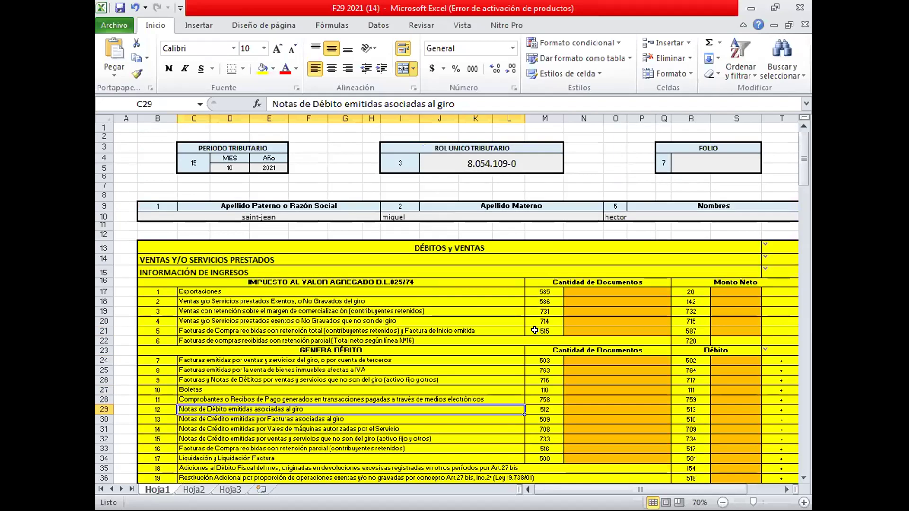
scroll(534, 330, "down", 2)
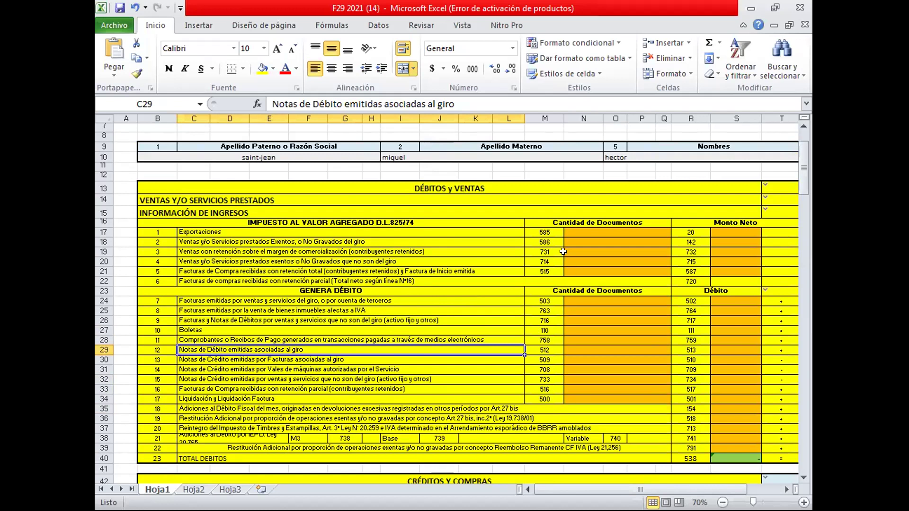
left_click(440, 187)
scroll(440, 188, "down", 5)
left_click(435, 322)
scroll(434, 322, "down", 8)
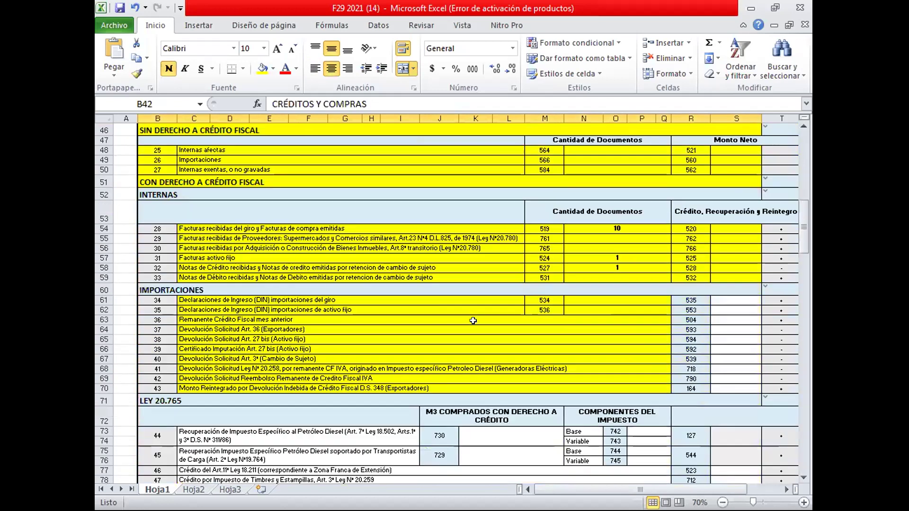
scroll(216, 222, "down", 1)
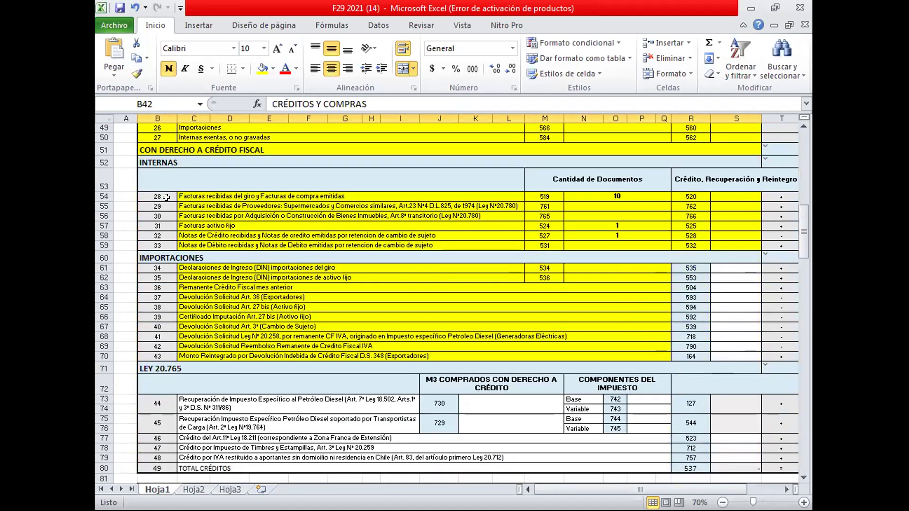
left_click(158, 253)
scroll(157, 253, "down", 7)
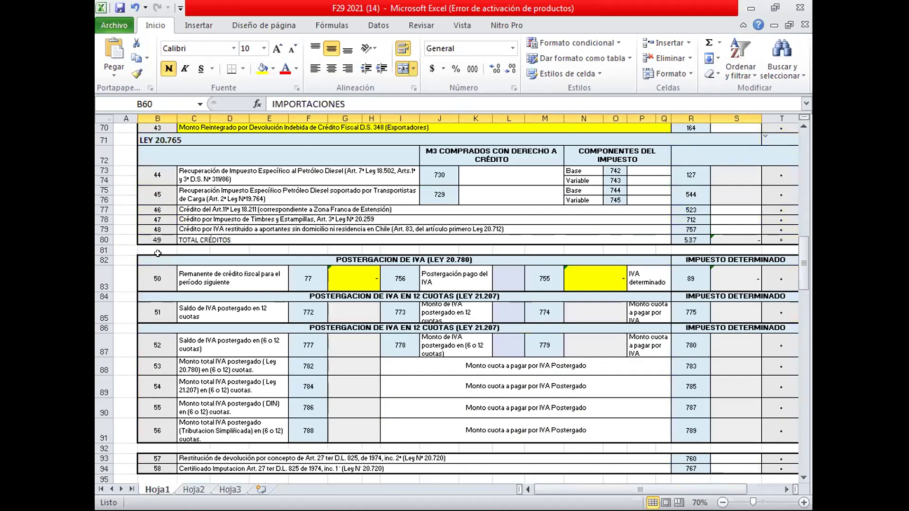
- Fill the PPM heading in row 107 of the Impuesto a la Renta section with yellow
scroll(249, 256, "up", 4)
scroll(260, 255, "up", 1)
scroll(259, 255, "down", 1)
scroll(260, 255, "down", 12)
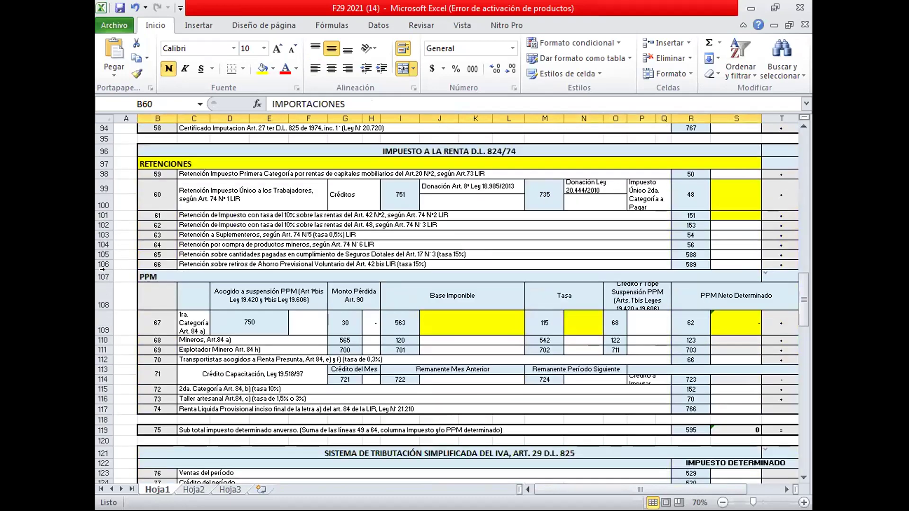
left_click(156, 276)
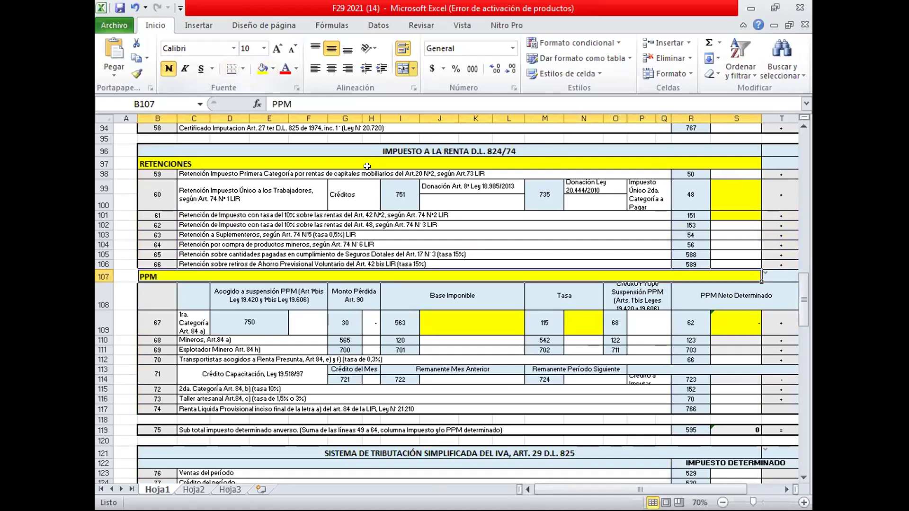
- Select the Cantidad de Documentos cell of line 11, the electronic payment vouchers, in the Débitos y Ventas section
scroll(507, 250, "up", 6)
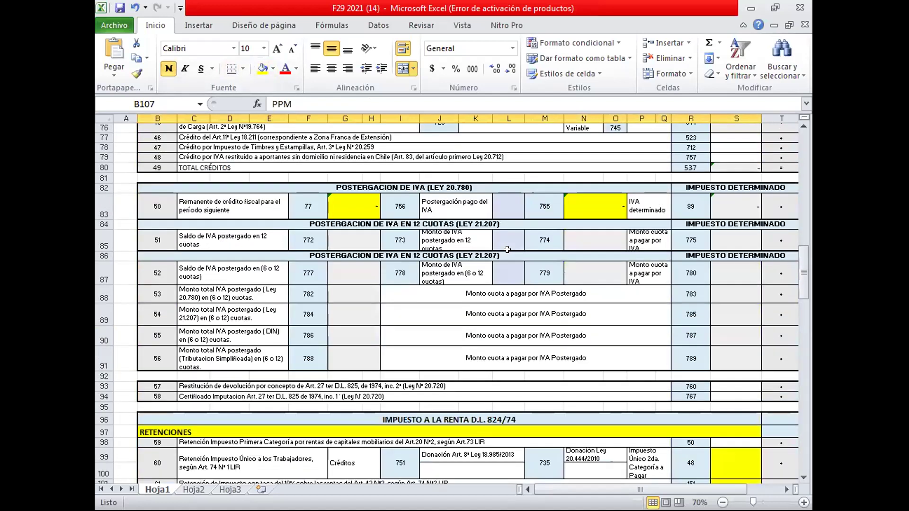
scroll(507, 249, "up", 20)
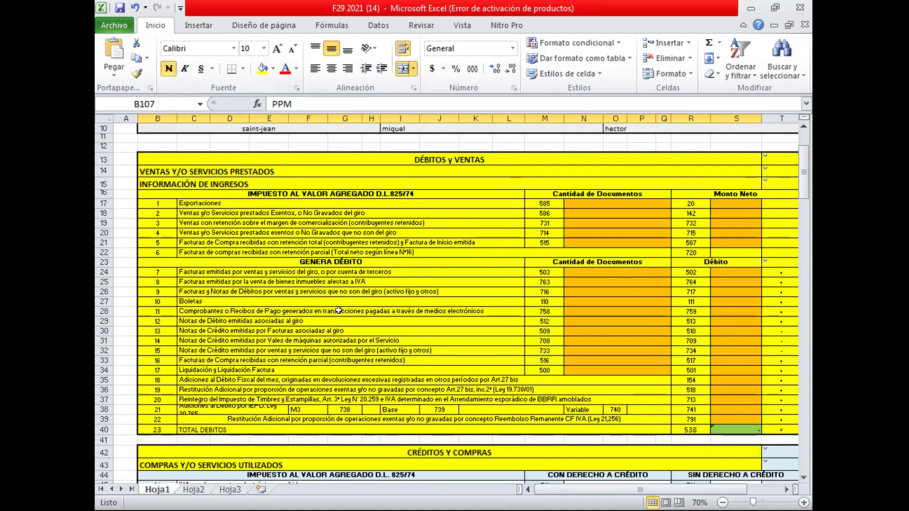
left_click(436, 309)
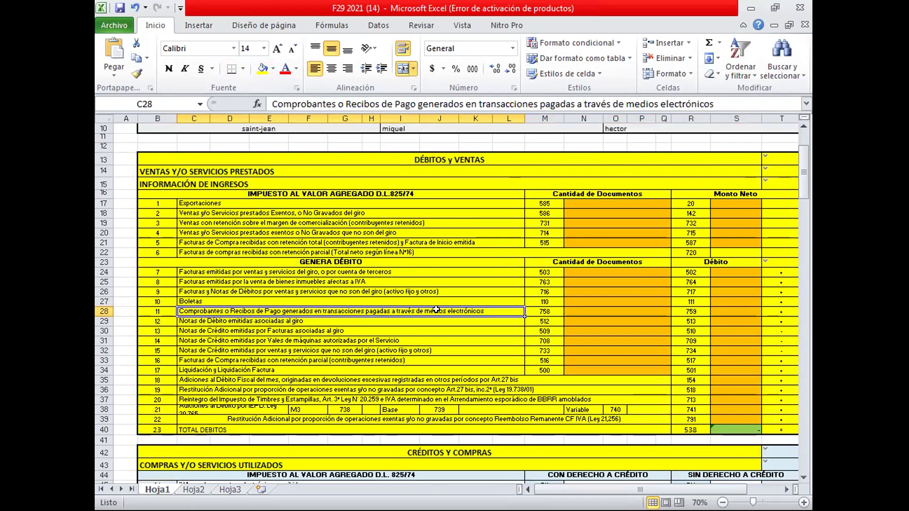
left_click(603, 309)
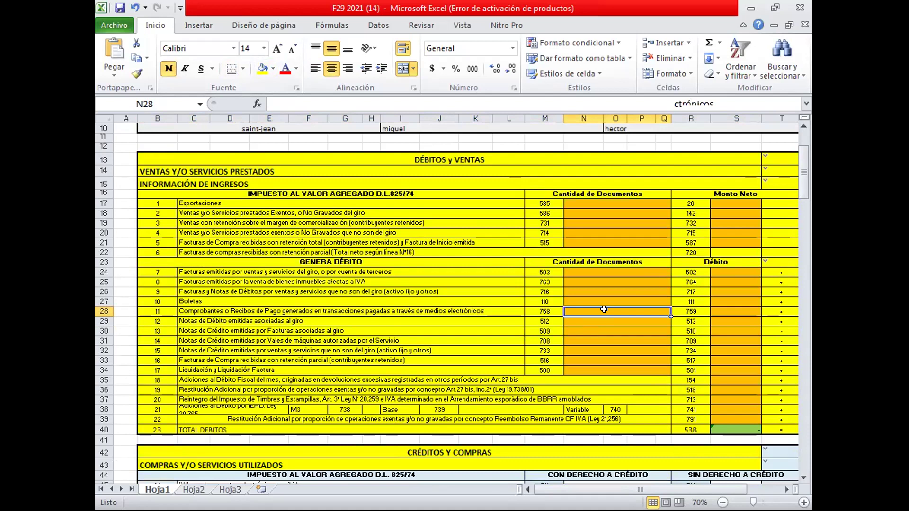
- Enter 300 documents and a debit of 1041008 for line 11, the electronic payment vouchers, in the Débitos y Ventas section
type("300")
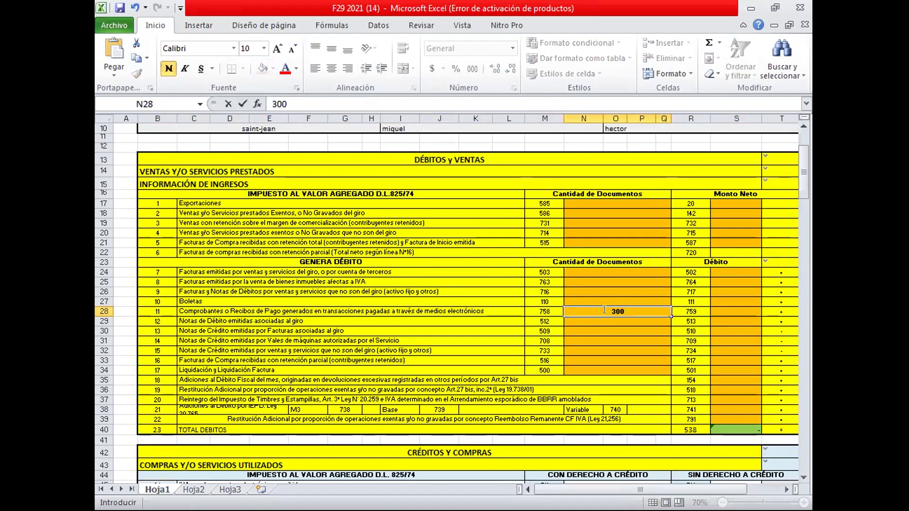
left_click(727, 309)
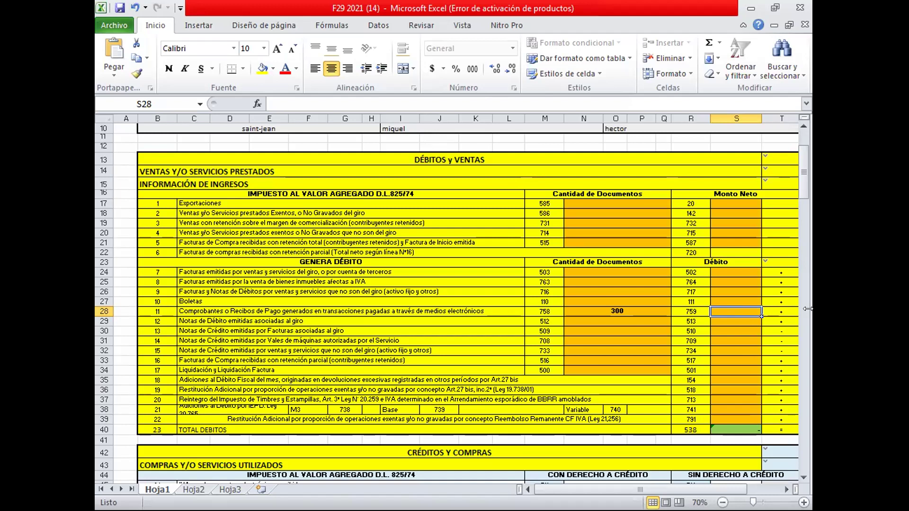
type("1041008")
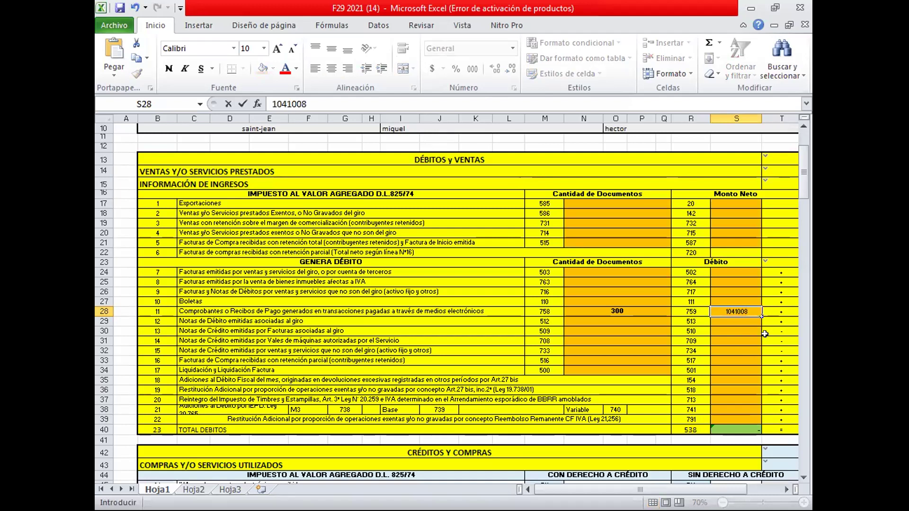
left_click(755, 350)
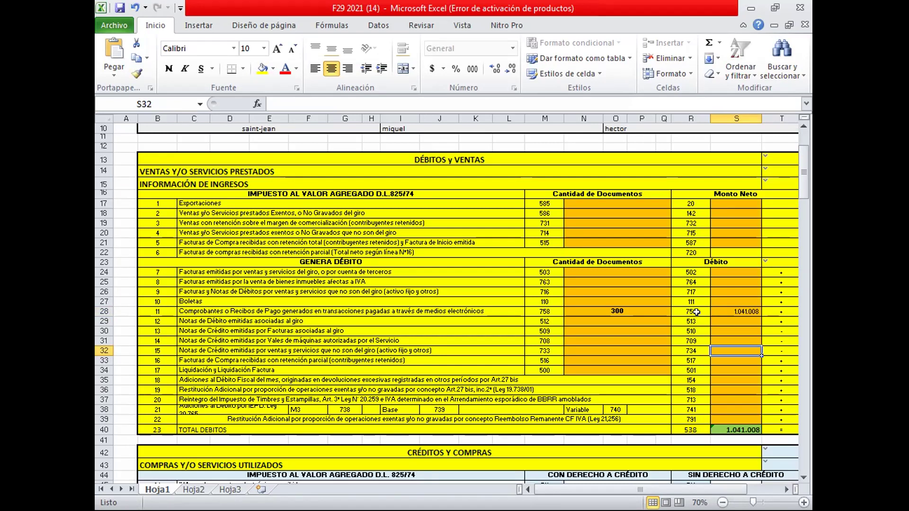
left_click(721, 308)
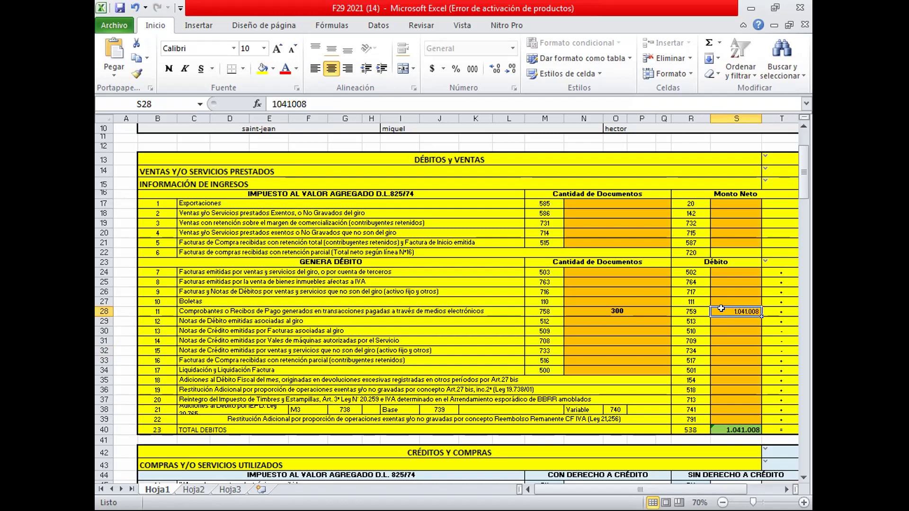
- Colour the Débito heading text in row 23 red
left_click(713, 265)
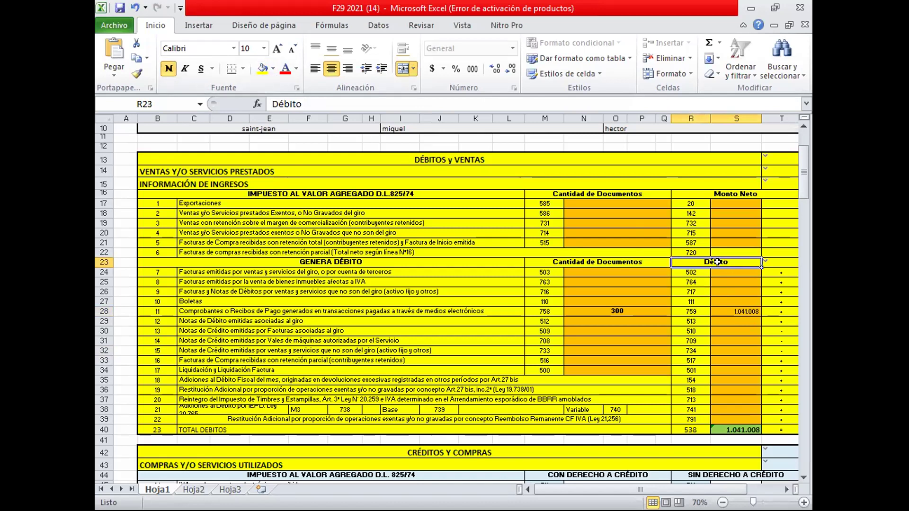
left_click(285, 68)
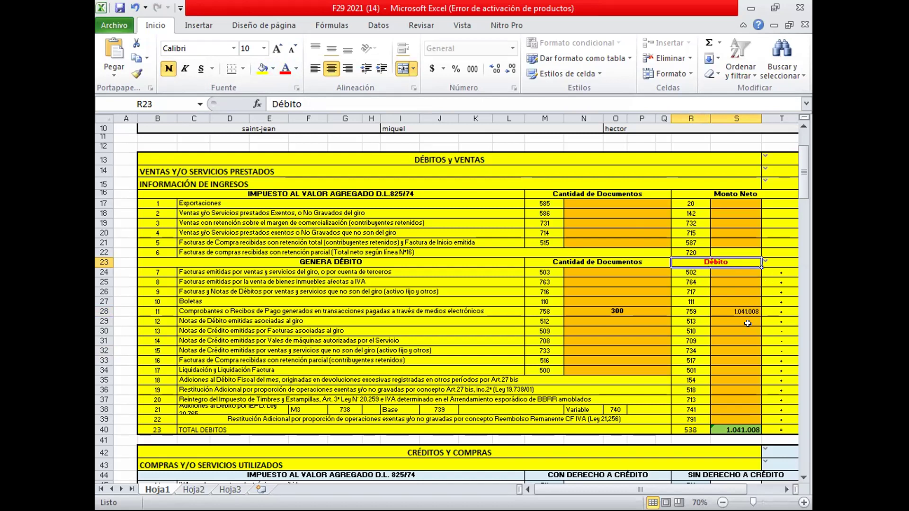
scroll(747, 323, "up", 1)
scroll(748, 324, "down", 1)
scroll(748, 323, "up", 1)
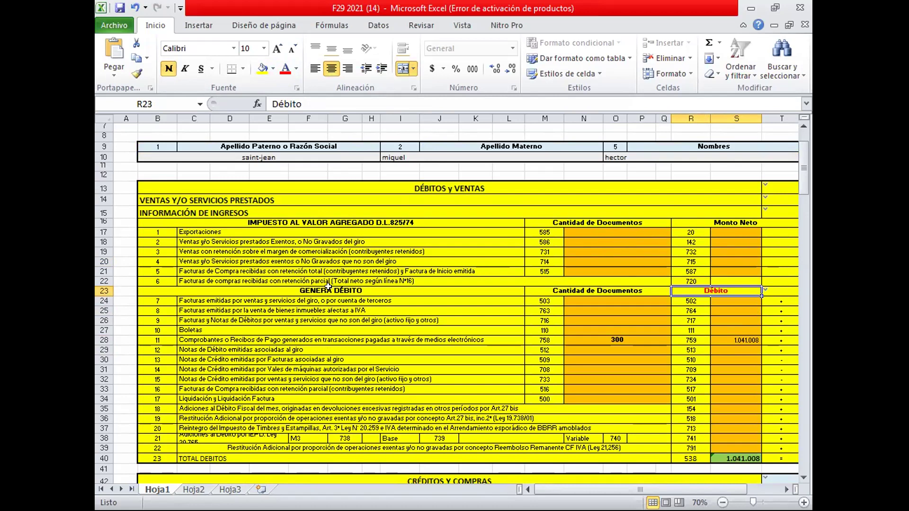
- Highlight the Débito amount cells of lines 7 to 22 to point out which column holds the tax amounts
left_click_drag(729, 299, 741, 443)
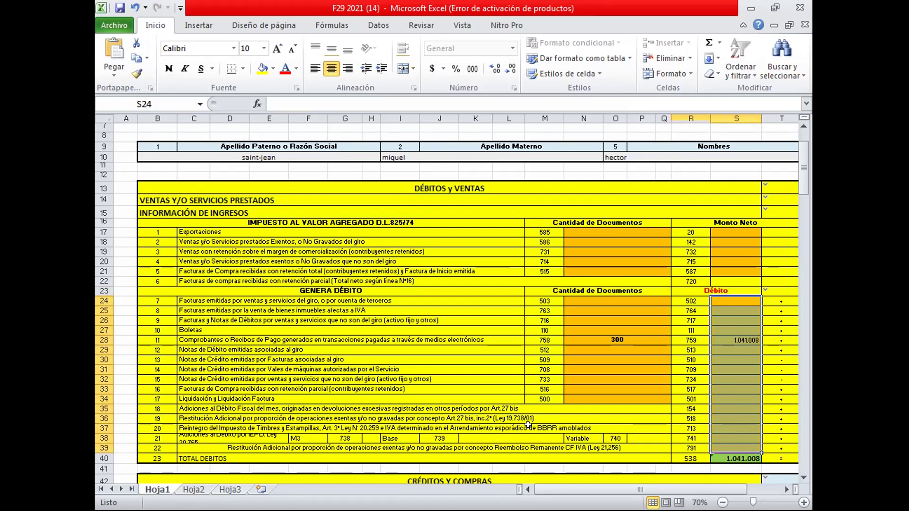
left_click(719, 375)
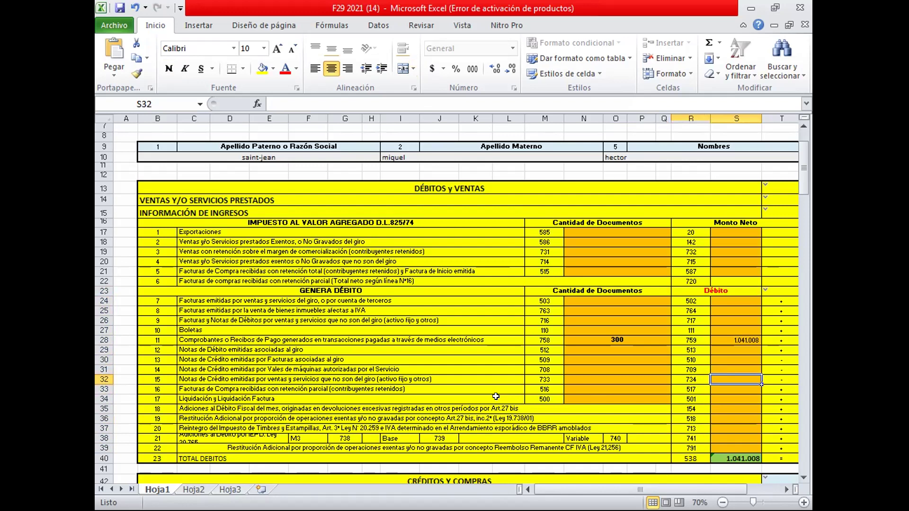
left_click(331, 48)
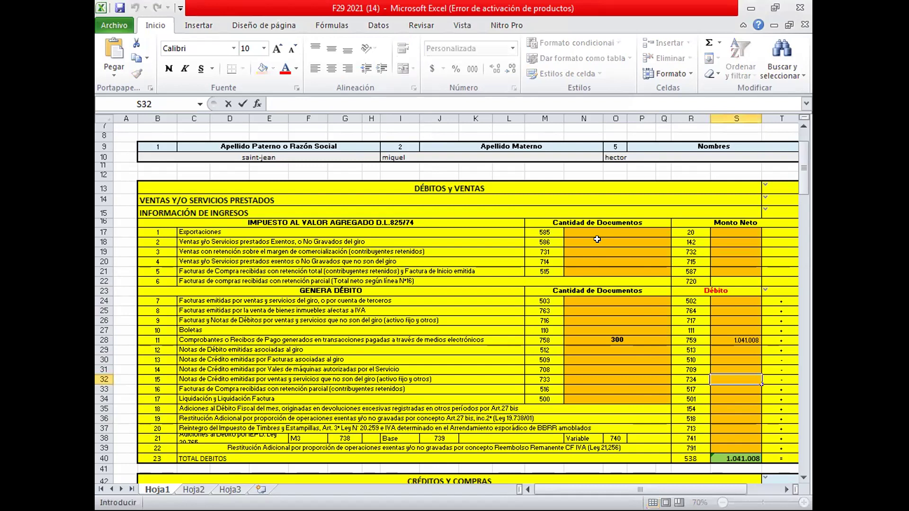
- Enter 110 documents and a net amount of 2000000 for line 2, the exempt sales and services
left_click(597, 240)
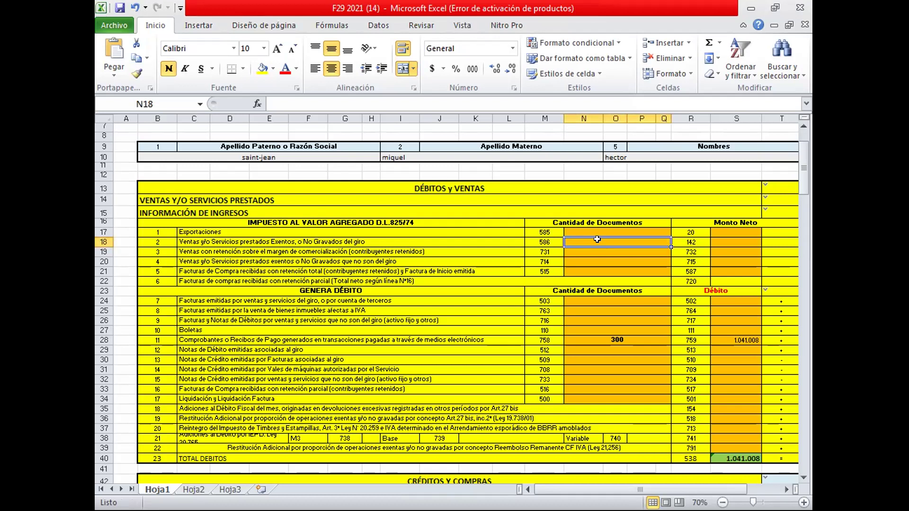
type("110")
left_click(717, 240)
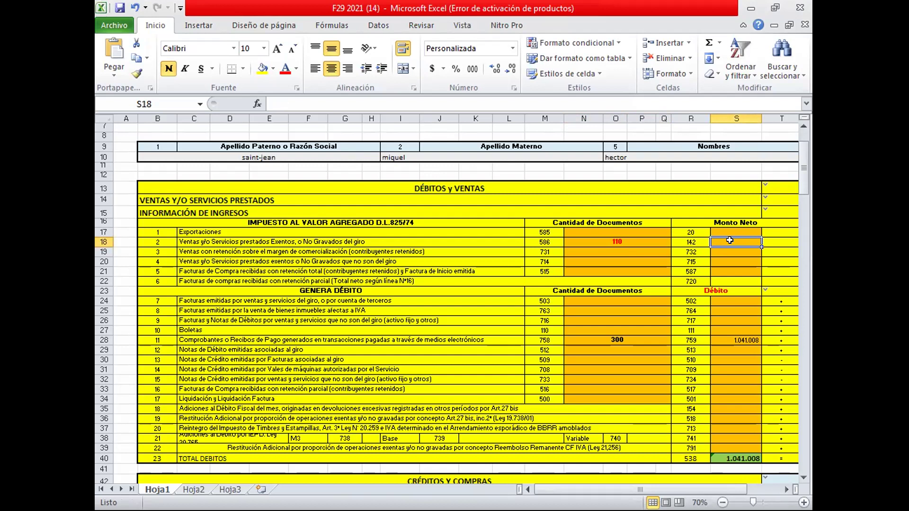
type("2000000")
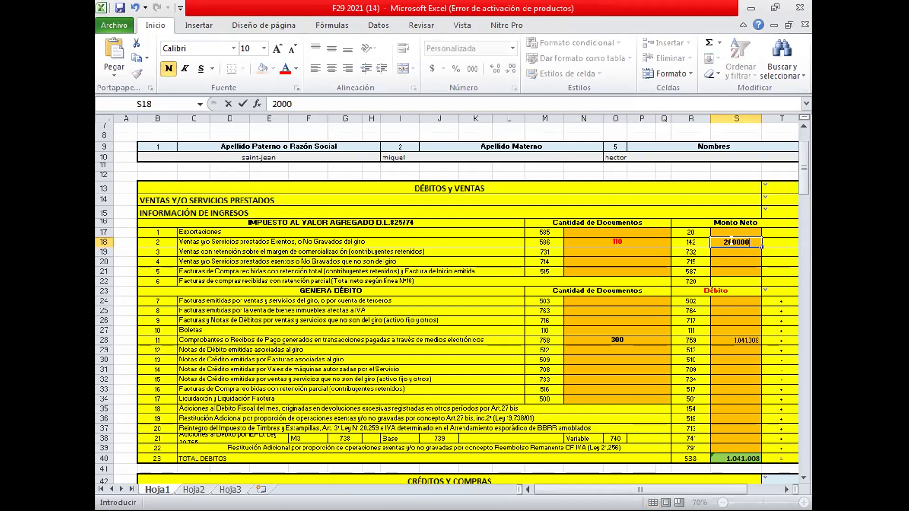
left_click(732, 264)
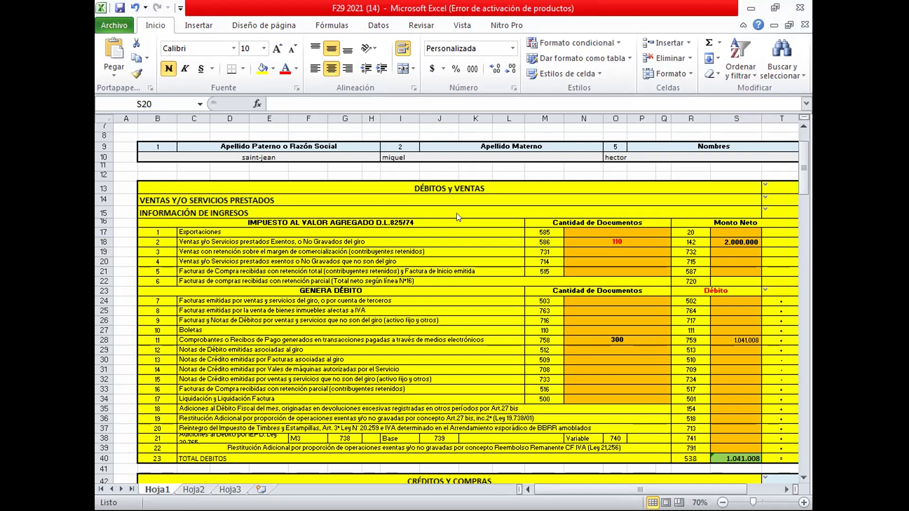
- Examine the document types listed under GENERA DÉBITO, from the issued invoices in line 7 through the Boletas in line 10 and beyond
key("alt+Tab")
left_click(330, 299)
left_click_drag(330, 290, 358, 447)
left_click(367, 388)
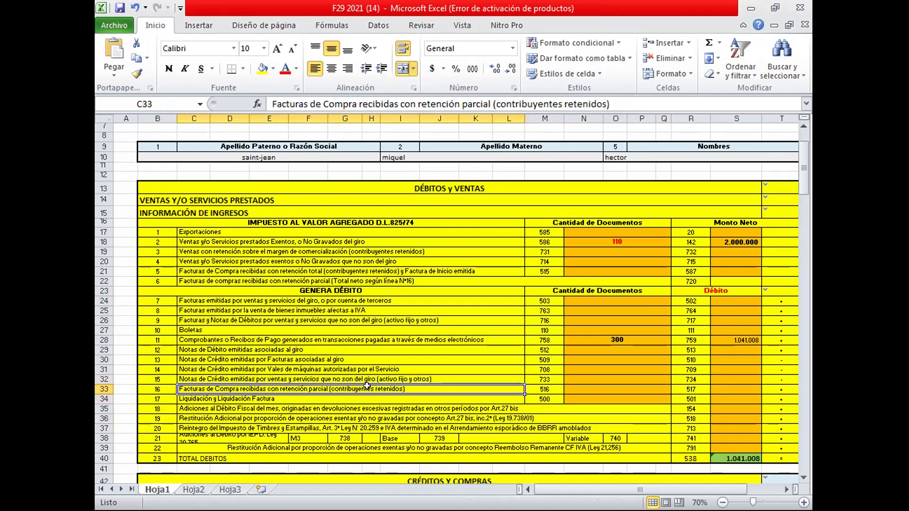
left_click(222, 299)
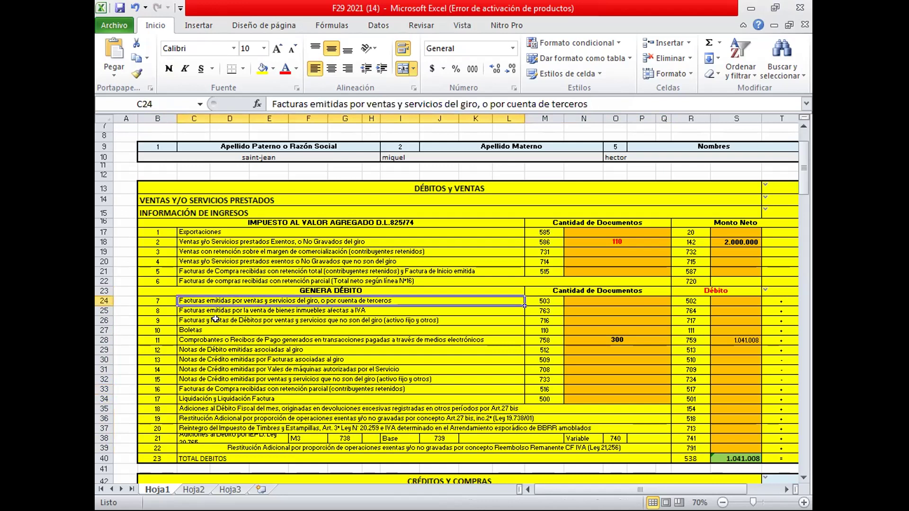
left_click(216, 319)
left_click(194, 331)
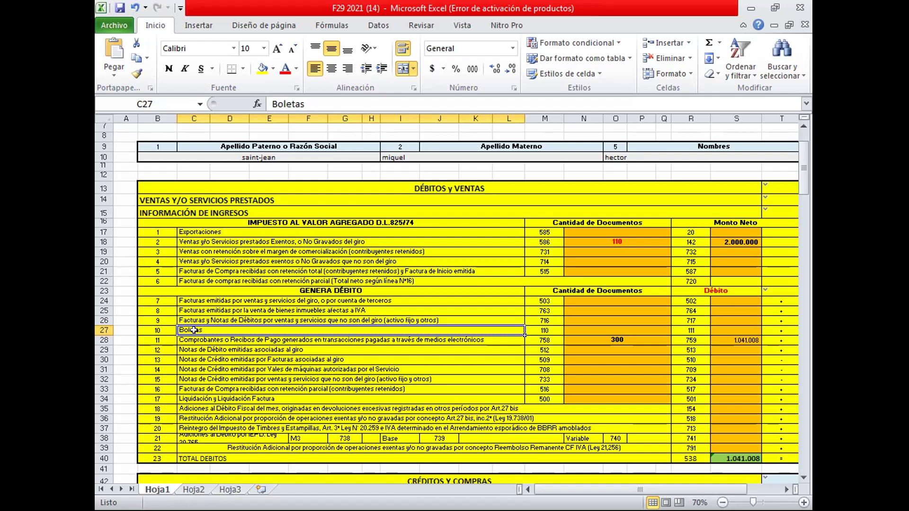
- Enter 310 documents and a debit of 1325210 for line 10, Boletas
left_click(603, 331)
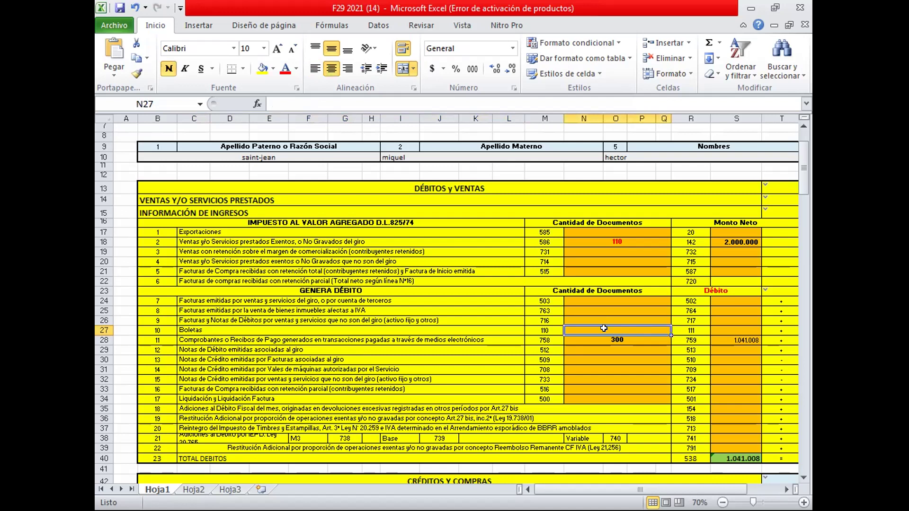
type("310")
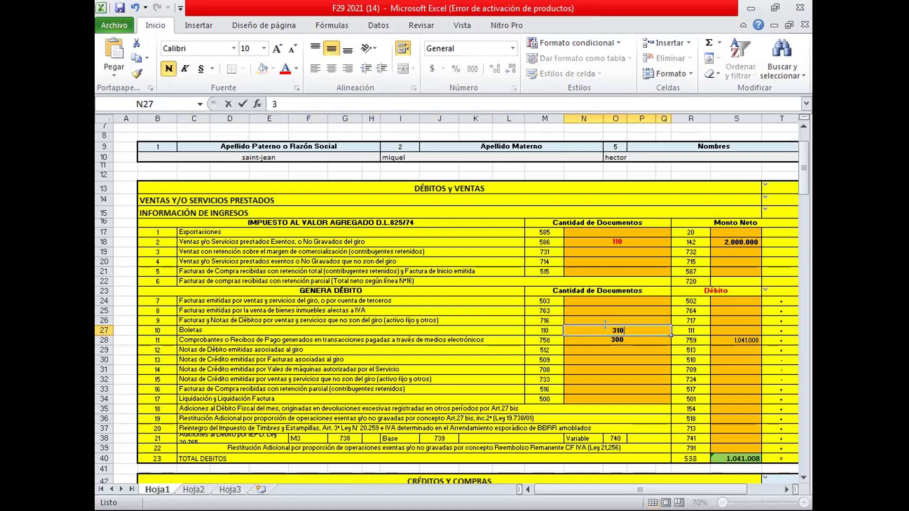
key("Tab")
key("Tab")
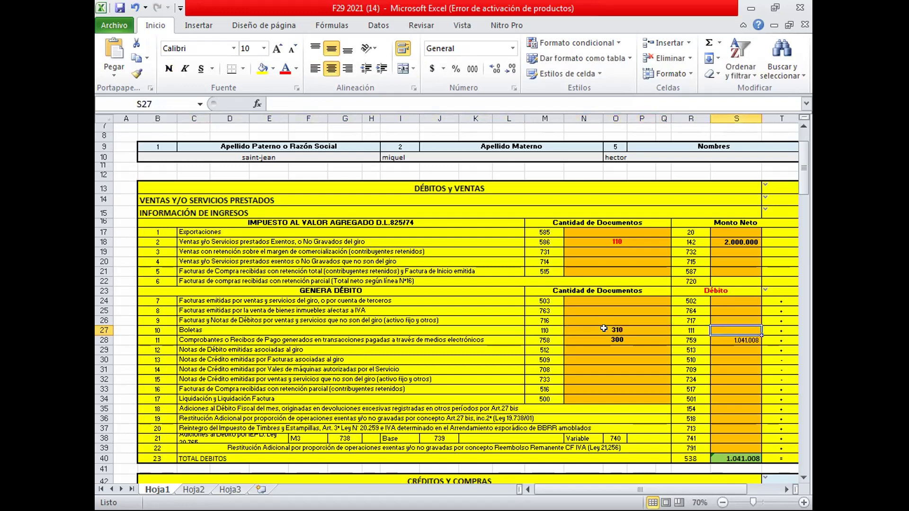
type("1325")
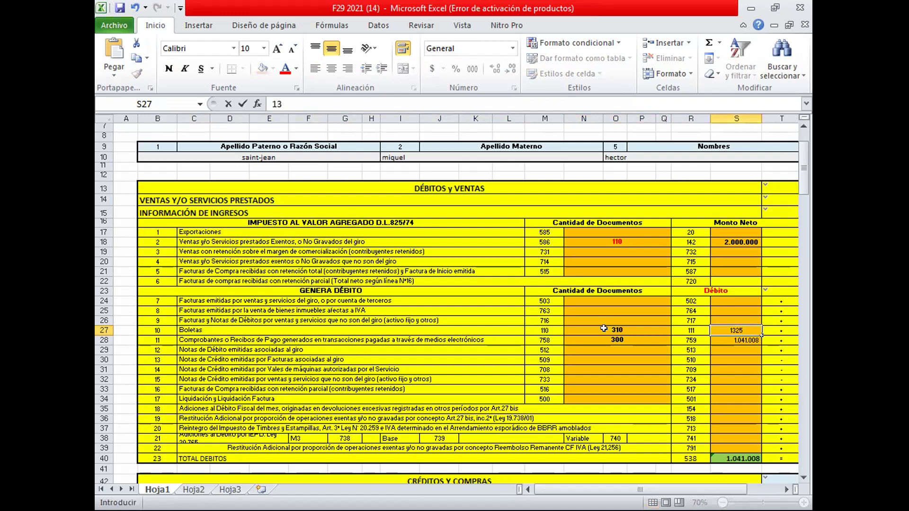
type("210")
left_click(738, 368)
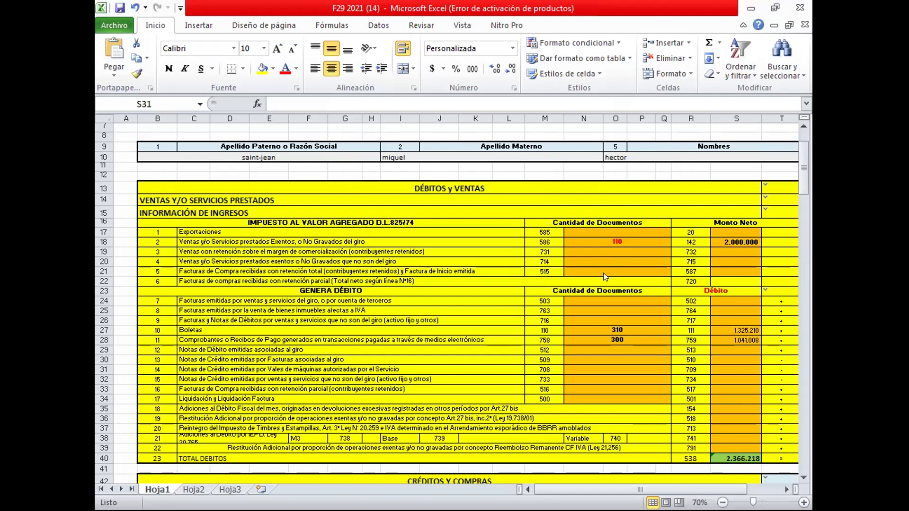
- Enter 16 documents and a debit of 4750000 for line 7, the invoices issued for sales and services of the business
left_click(595, 298)
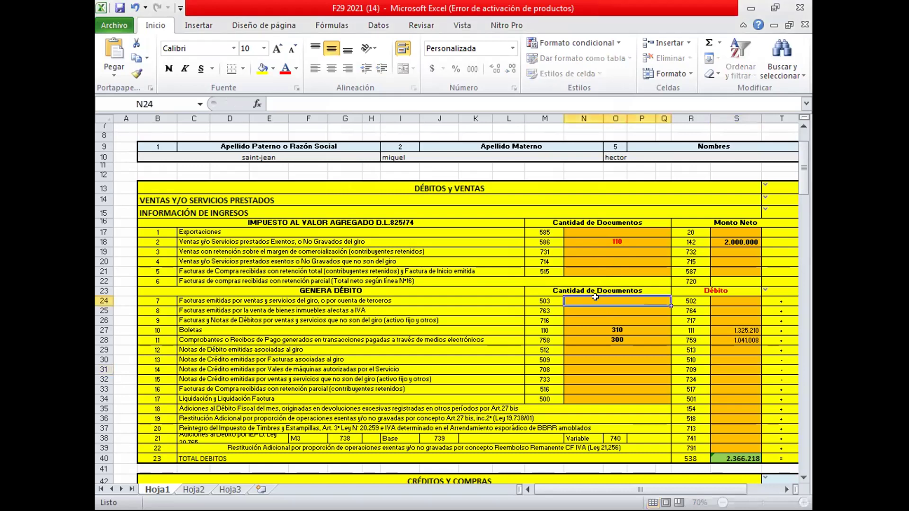
type("16")
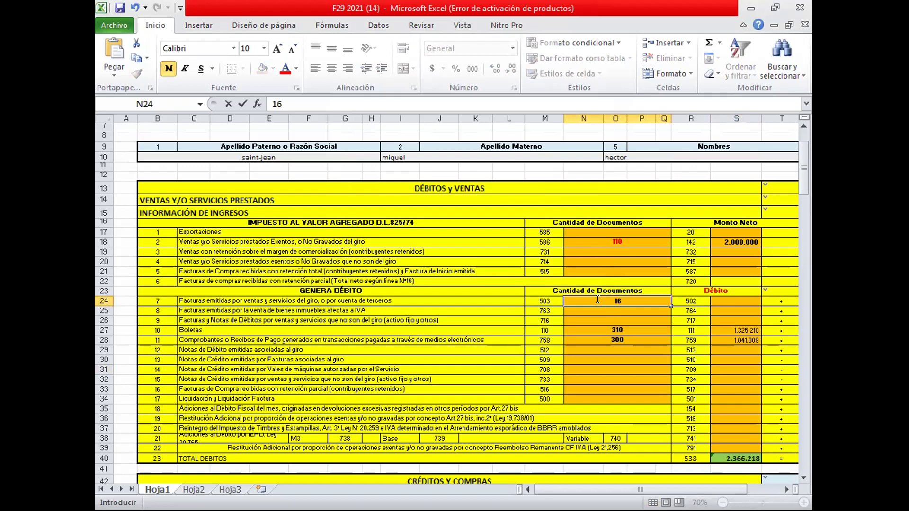
left_click(734, 302)
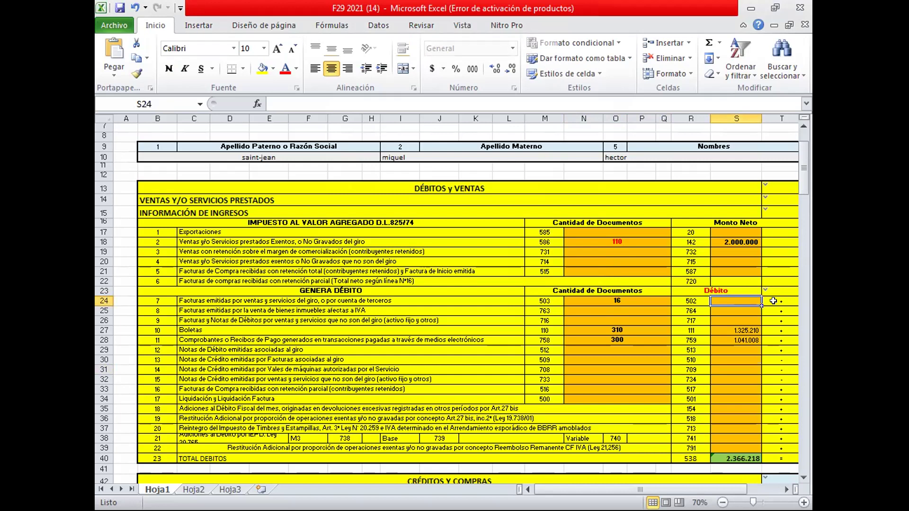
type("4750000")
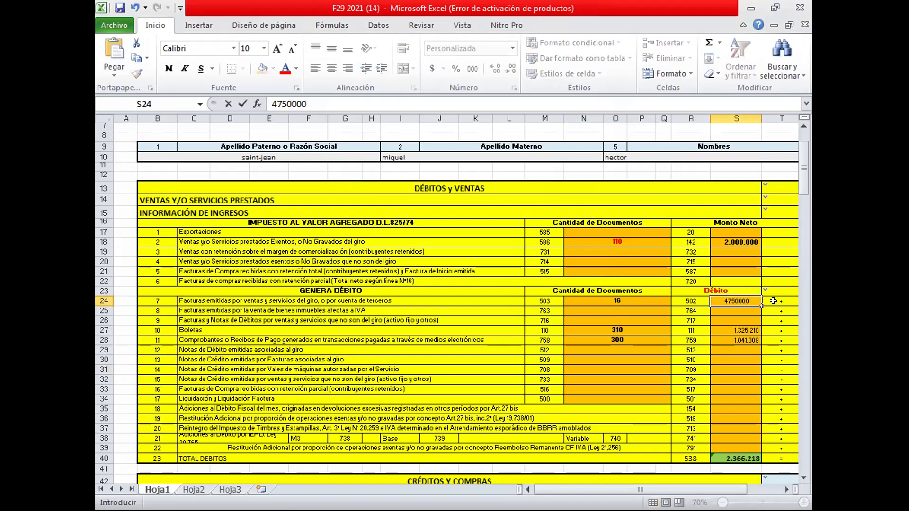
left_click(732, 321)
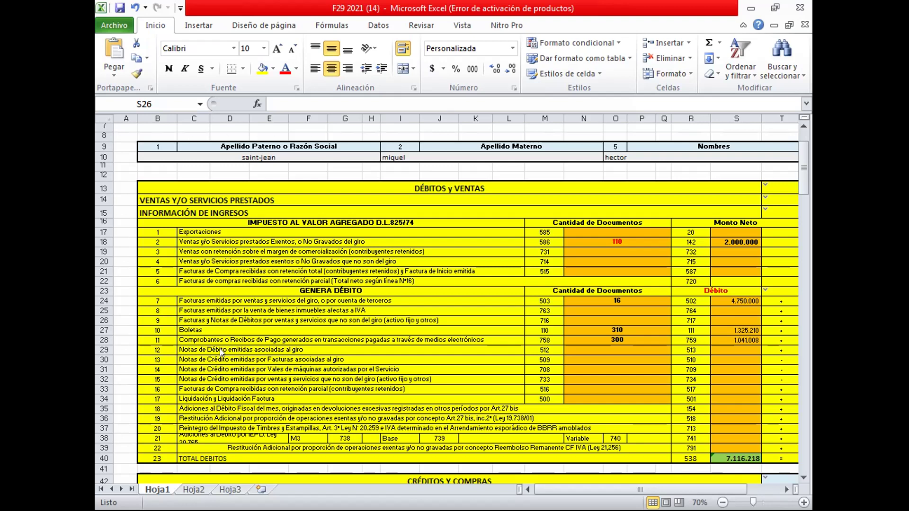
type("=")
- Enter 2 documents and a debit of 47500 for line 12, the Notas de Débito issued
left_click(608, 345)
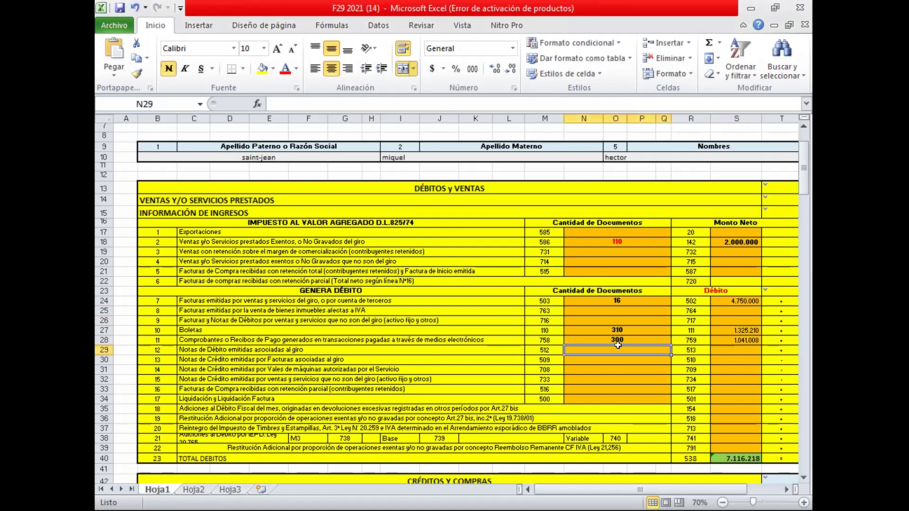
type("2")
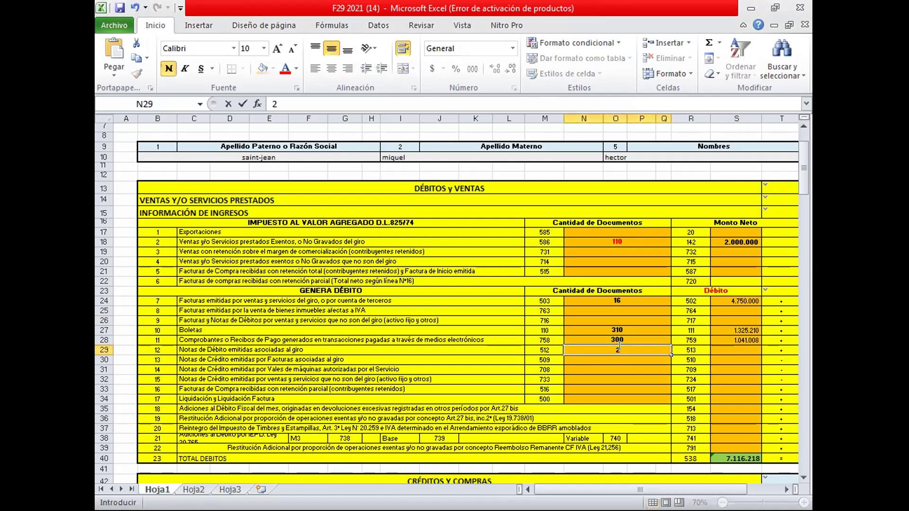
left_click(737, 351)
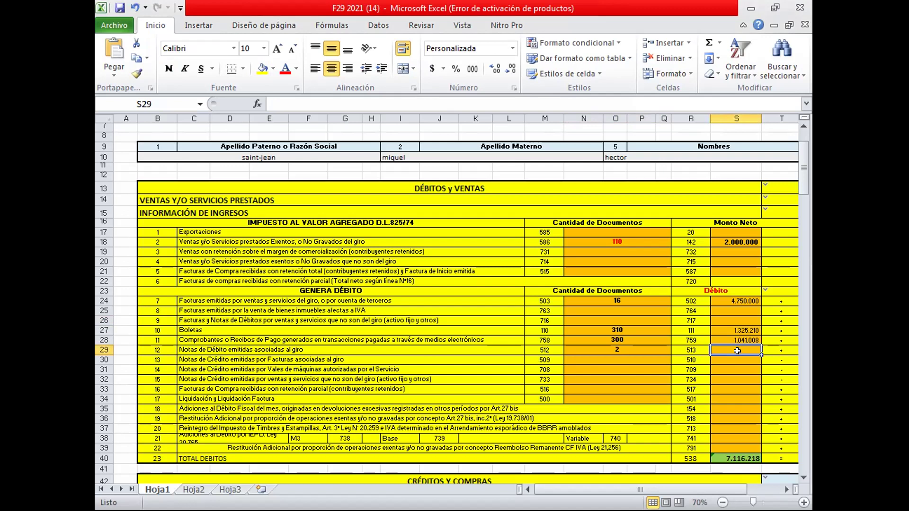
type("47500")
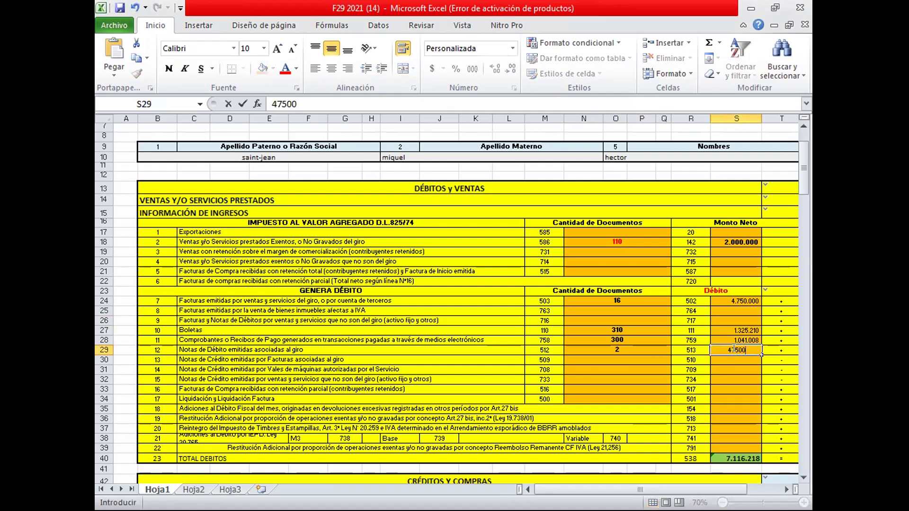
left_click(740, 399)
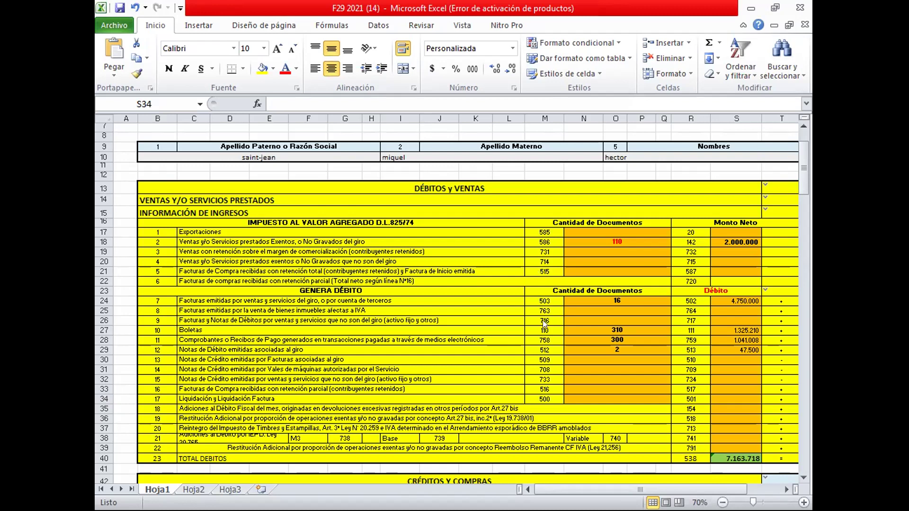
- Enter 5 documents for line 13, Notas de Crédito issued for invoices, and check the plus and minus signs beside the debit amounts
left_click(613, 357)
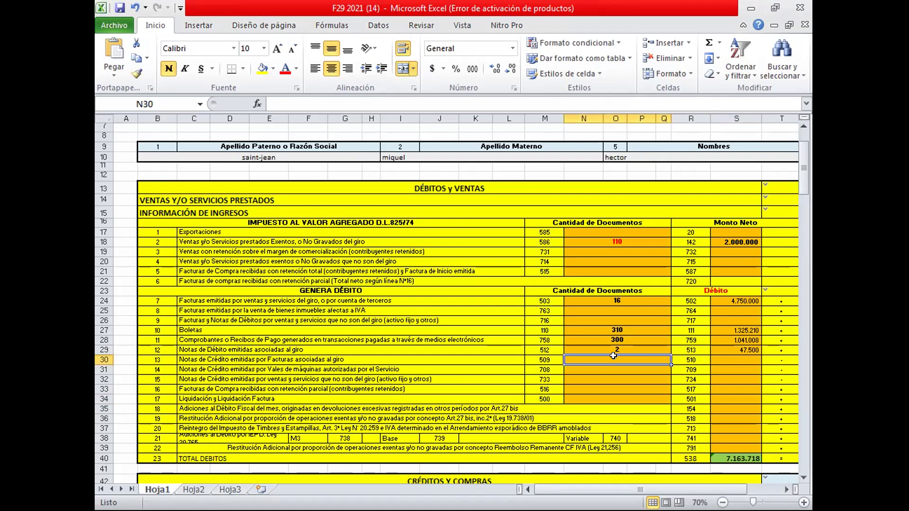
type("5")
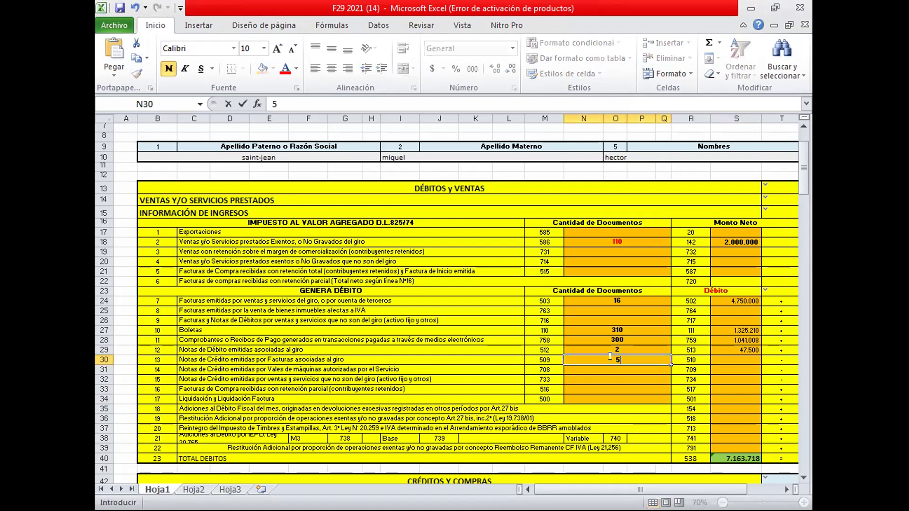
left_click(731, 357)
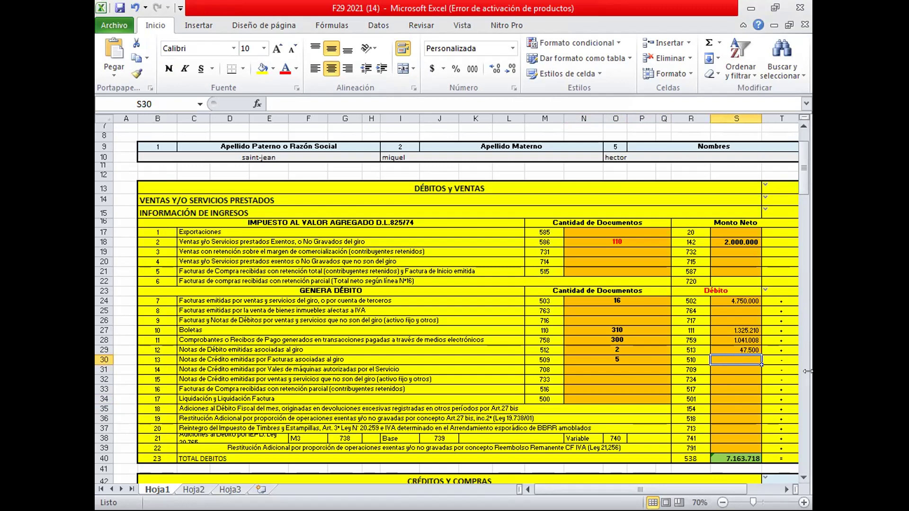
left_click(775, 358)
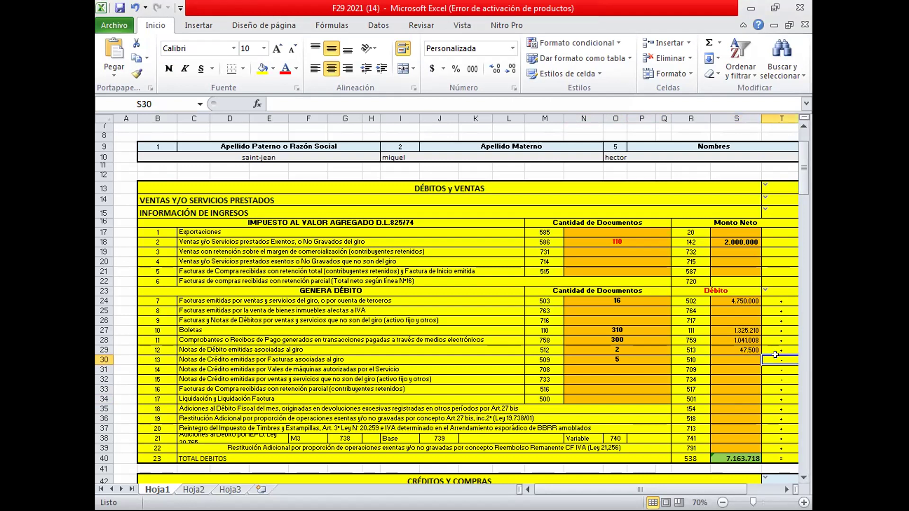
left_click(727, 356)
left_click(768, 362)
left_click(773, 300)
left_click(776, 310)
left_click(774, 321)
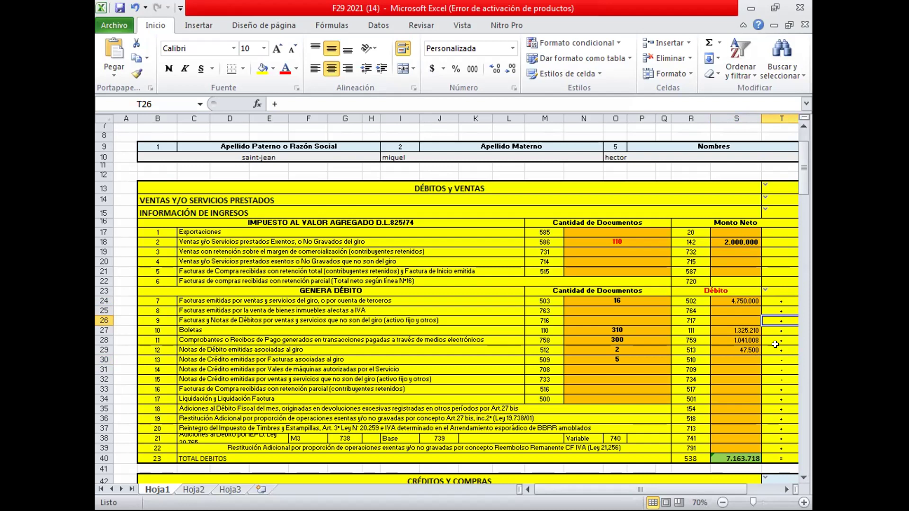
- Enter a debit of 684000 for line 13, the Notas de Crédito issued for invoices
left_click(732, 358)
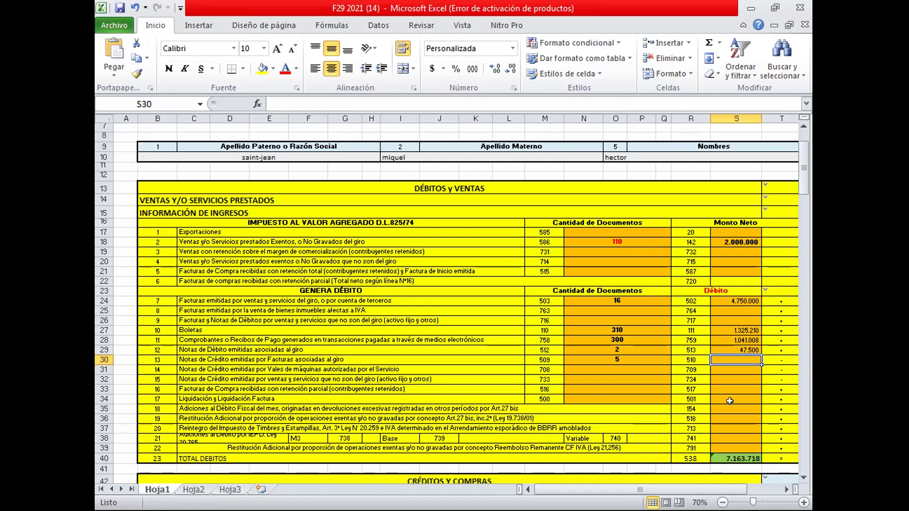
type("6")
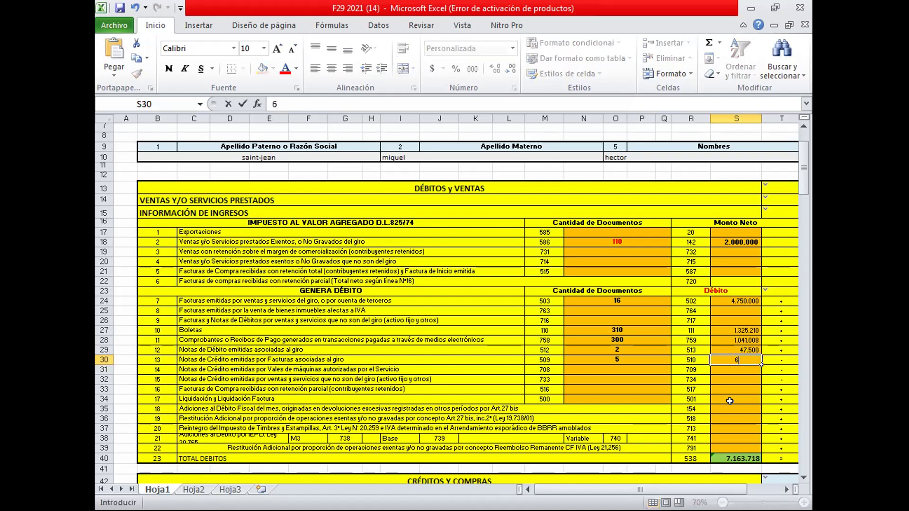
type("84.00000")
left_click(731, 405)
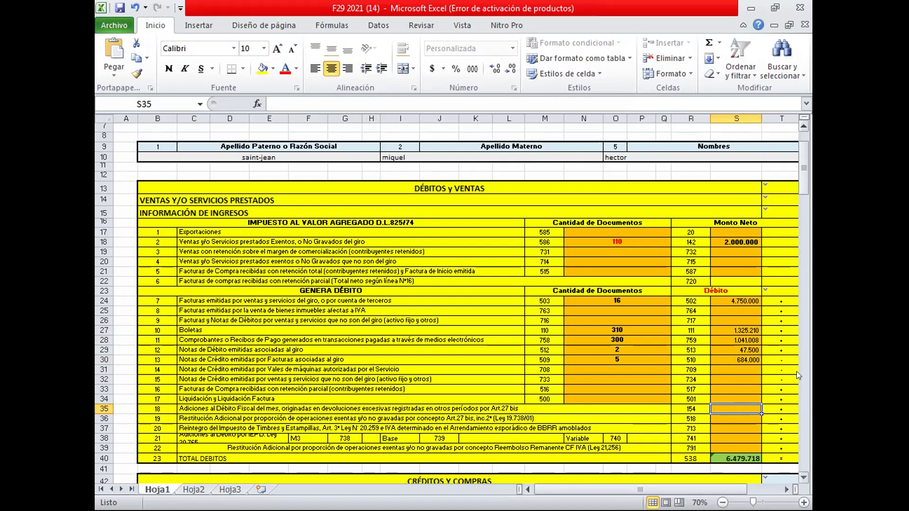
- Examine the CRÉDITOS Y COMPRAS section, including lines 25 to 27 under SIN DERECHO A CRÉDITO FISCAL
scroll(709, 298, "down", 5)
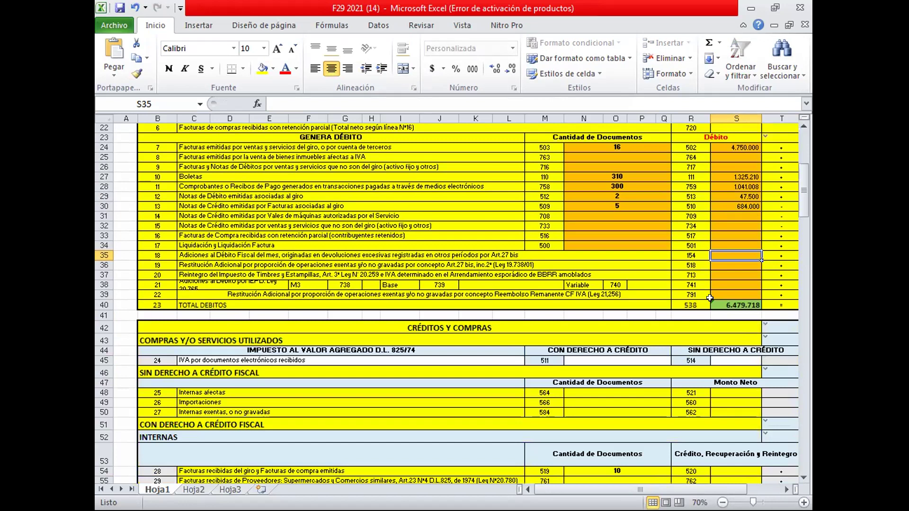
scroll(709, 297, "down", 2)
scroll(709, 298, "down", 1)
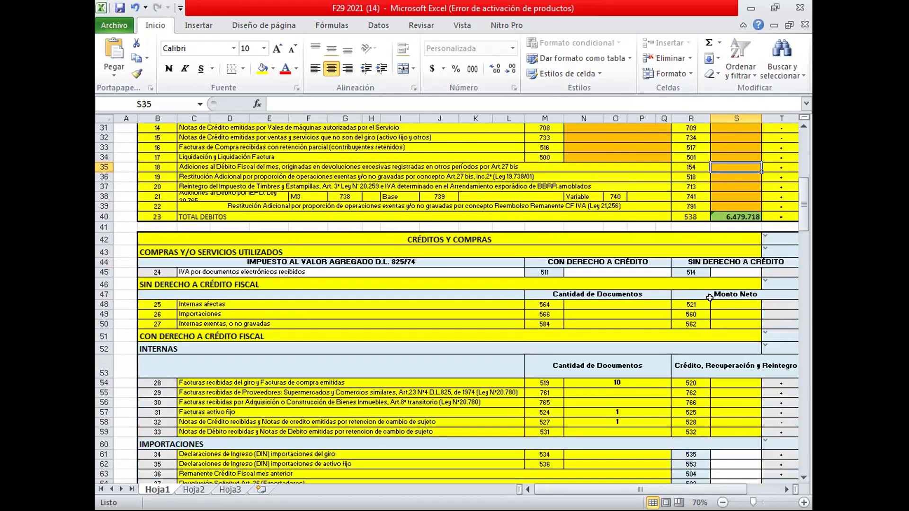
left_click_drag(466, 240, 457, 338)
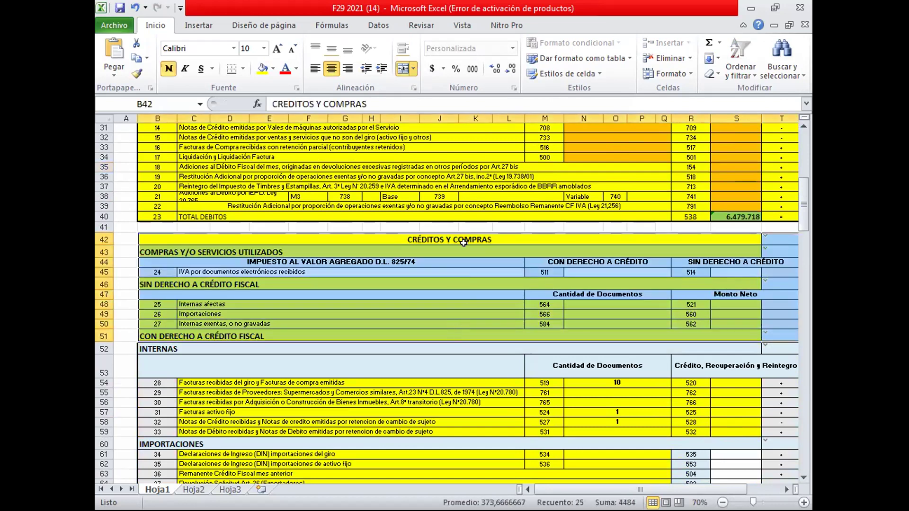
left_click(463, 239)
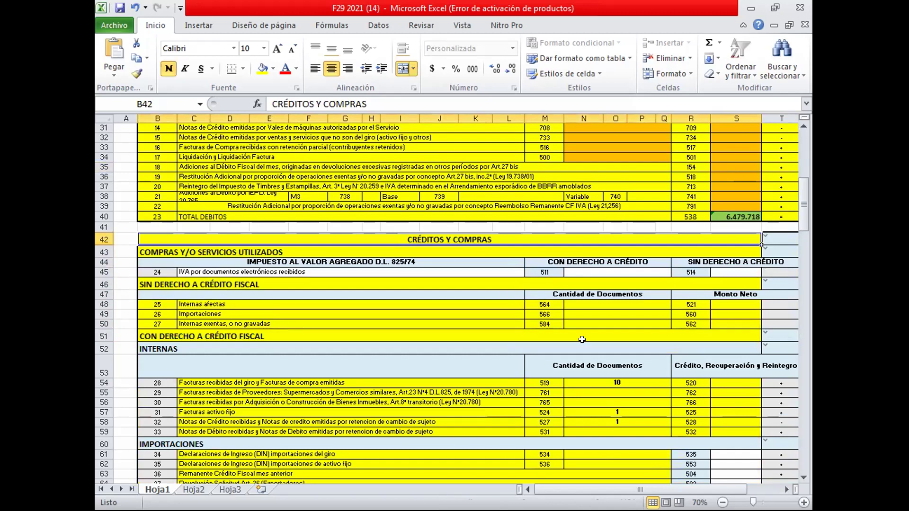
left_click(203, 305)
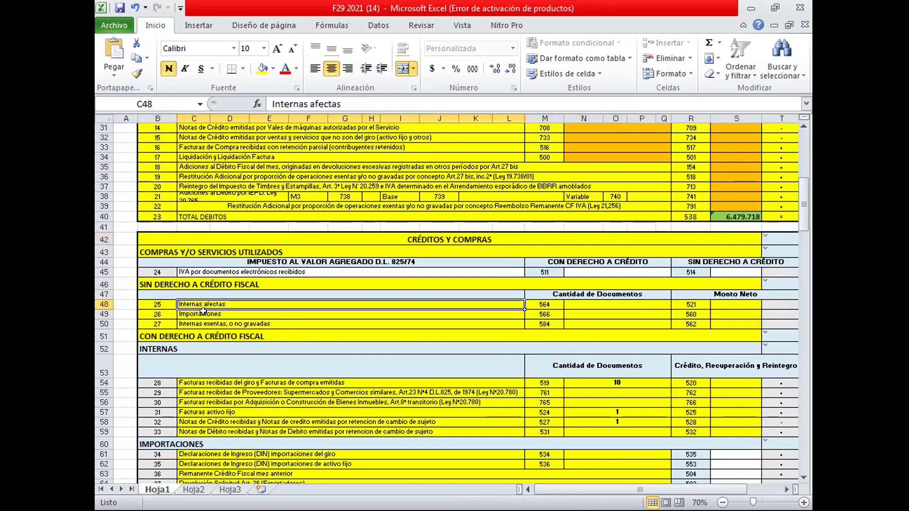
left_click(204, 312)
left_click(204, 322)
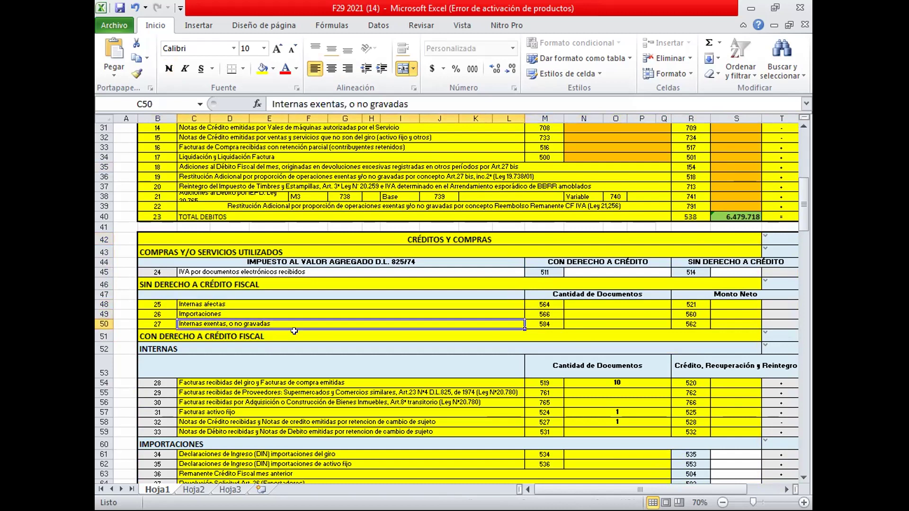
scroll(260, 354, "down", 1)
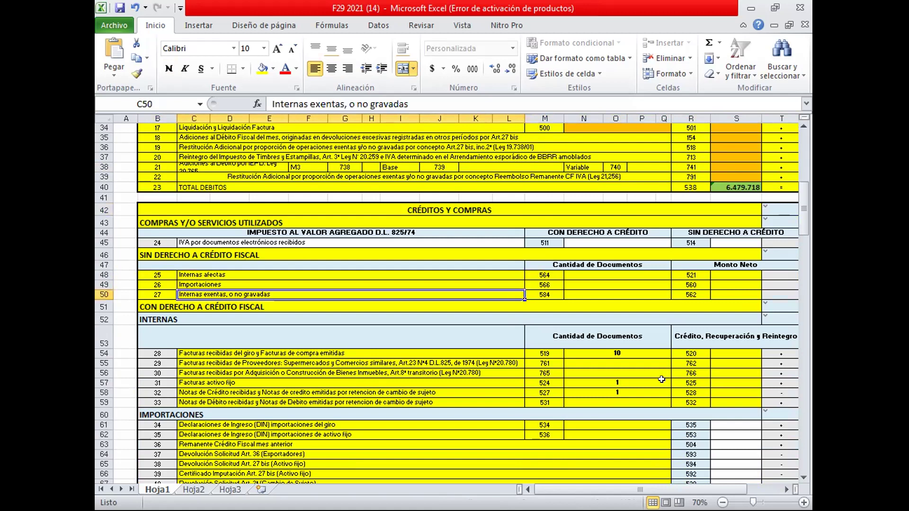
- Format the "Crédito, Recuperación y Reintegro" heading with yellow fill and red text, matching the Débito heading
left_click(692, 333)
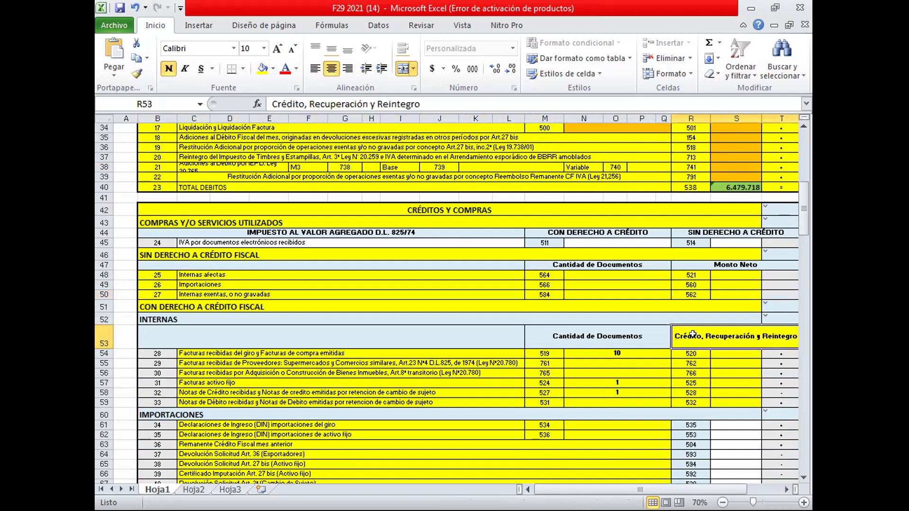
scroll(723, 340, "up", 7)
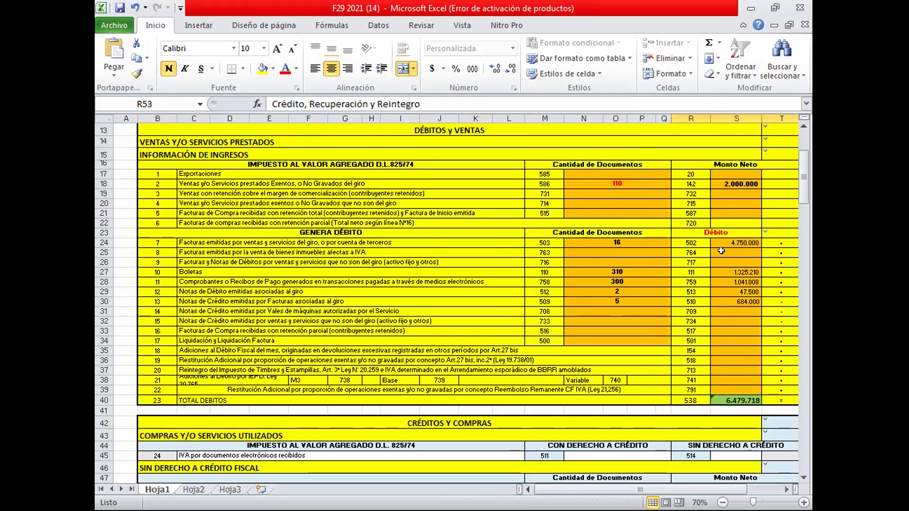
left_click(707, 231)
scroll(704, 401, "down", 5)
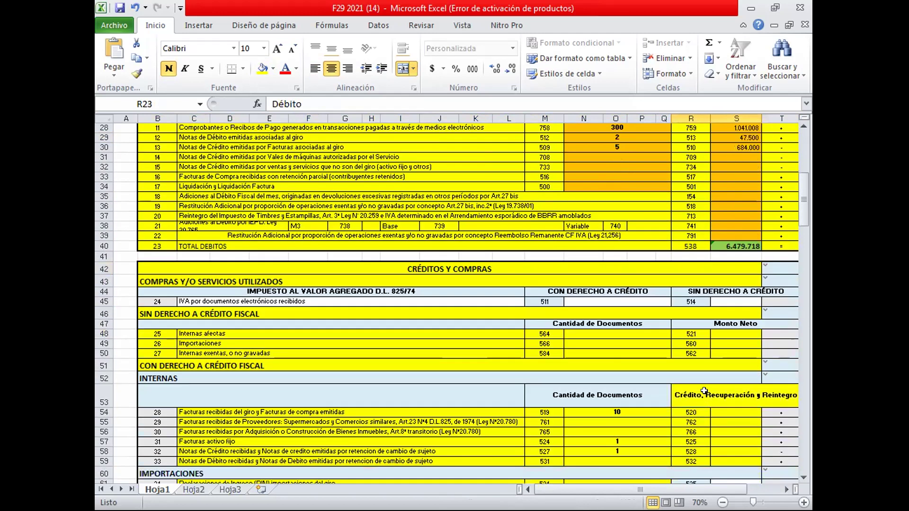
left_click(703, 391)
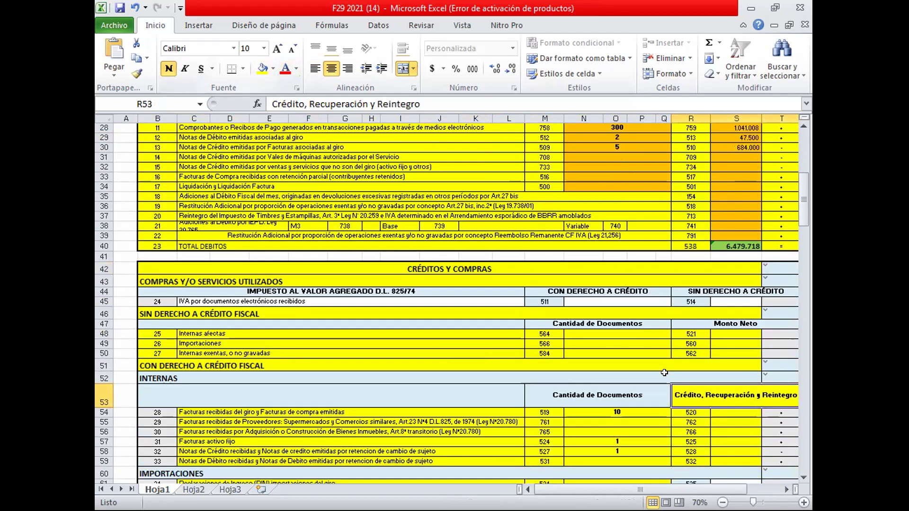
left_click(727, 409)
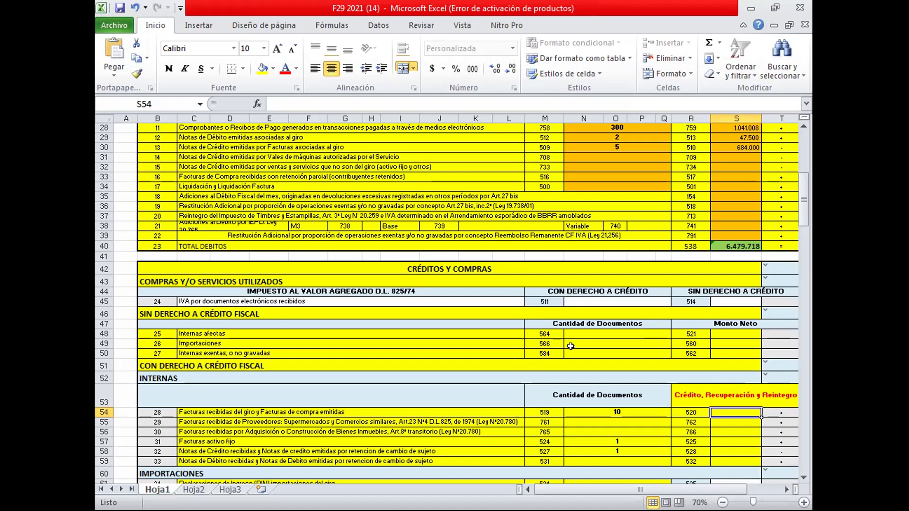
- Enter 2 documents and a net amount of 3600000 for line 27, Internas exentas, o no gravadas
left_click(593, 353)
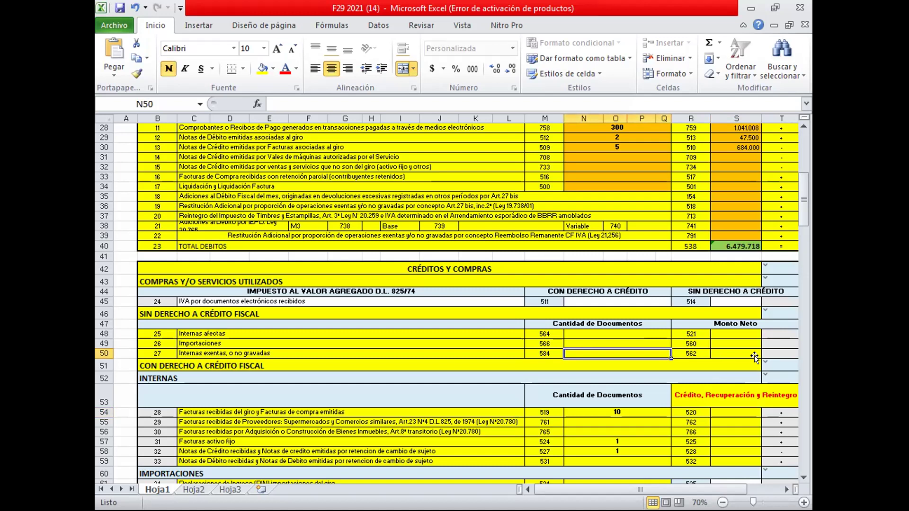
type("2")
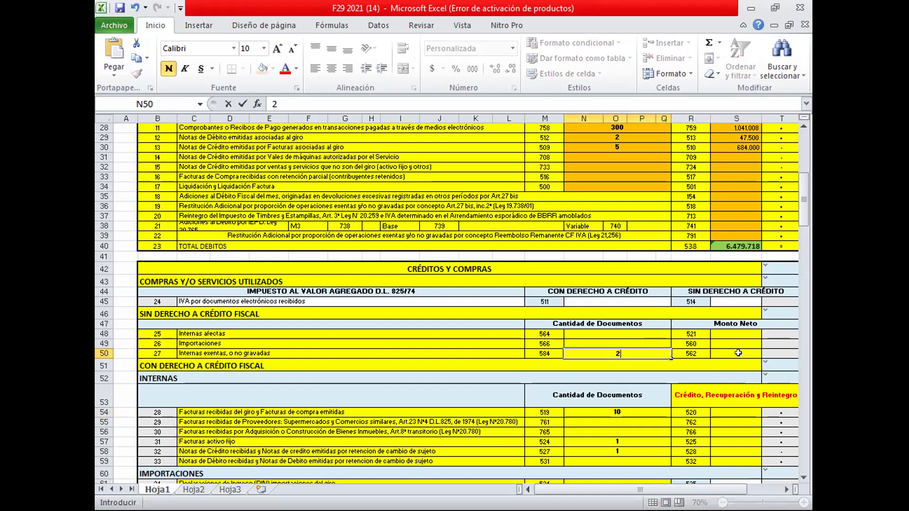
left_click(737, 353)
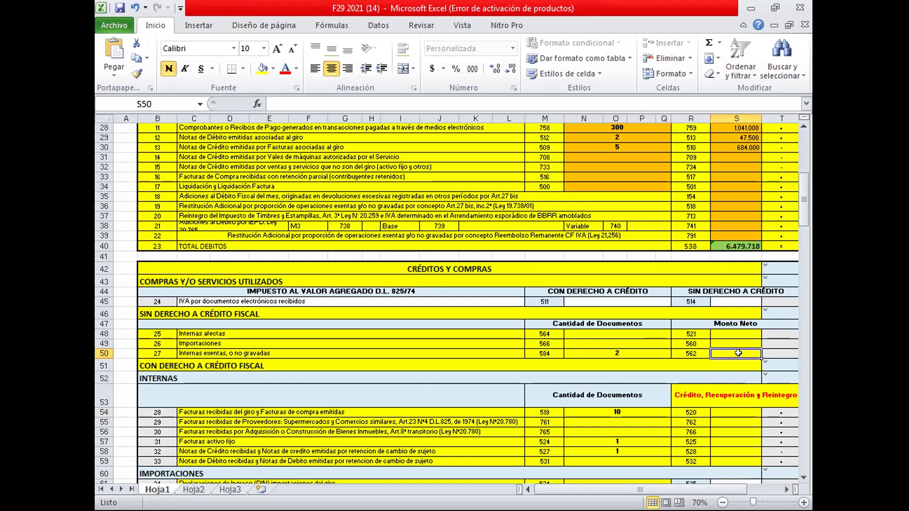
type("3600000")
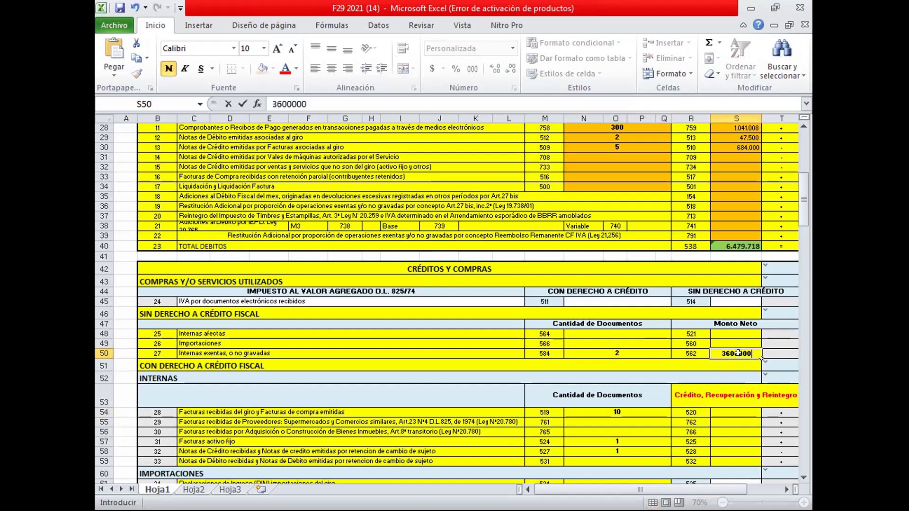
key("Return")
- Clear the existing document counts in lines 28, 31 and 32 of the INTERNAS block
left_click(613, 409)
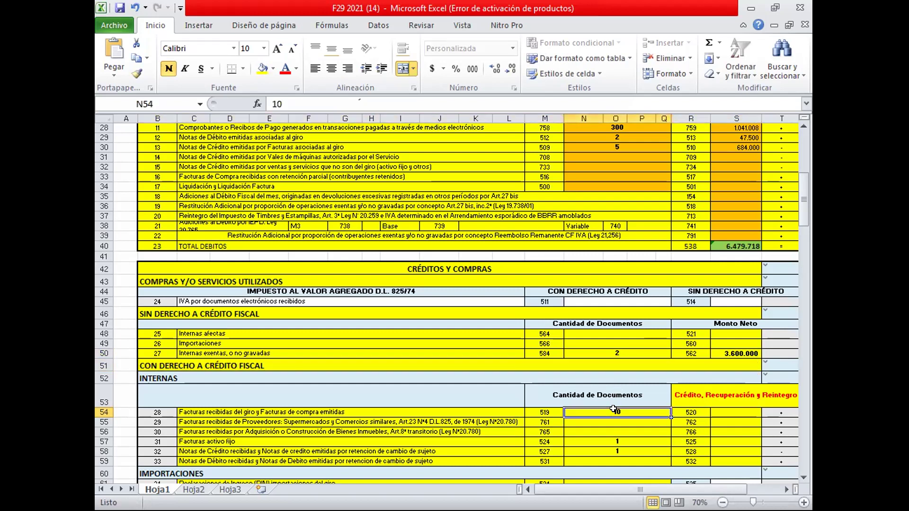
left_click(601, 442)
key("Delete")
left_click(597, 452)
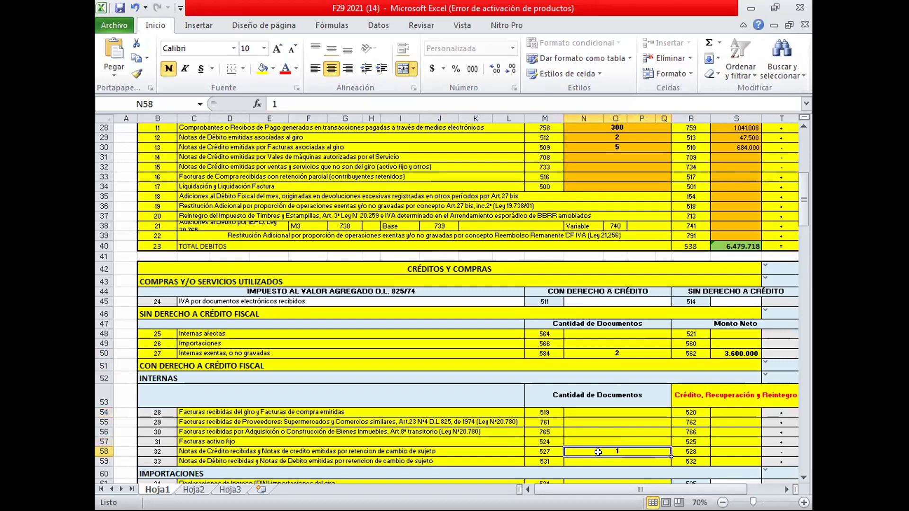
key("Delete")
- Enter 28 documents for line 28, Facturas recibidas del giro y Facturas de compra emitidas
scroll(598, 453, "down", 4)
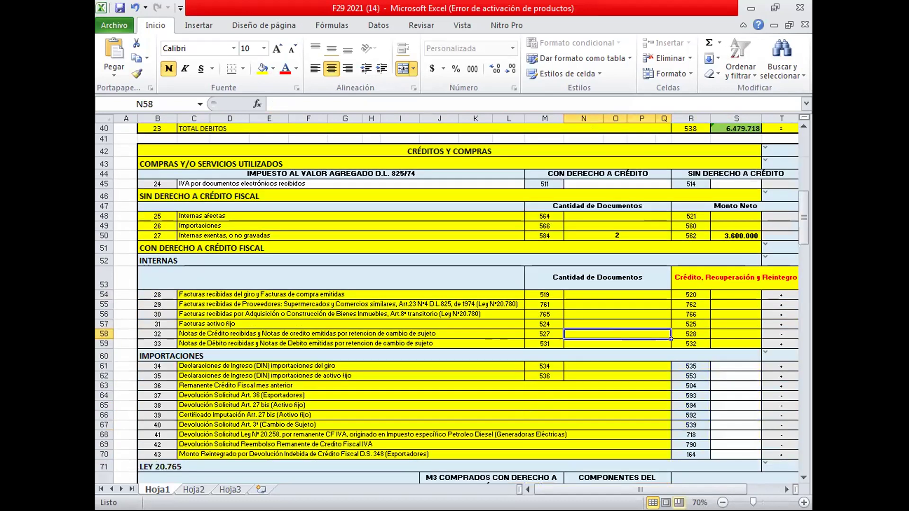
scroll(598, 453, "up", 3)
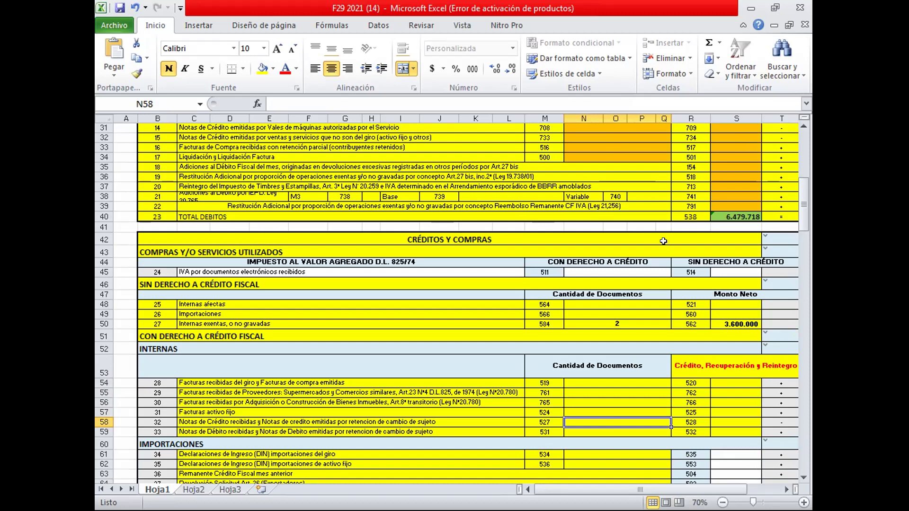
scroll(450, 284, "up", 1)
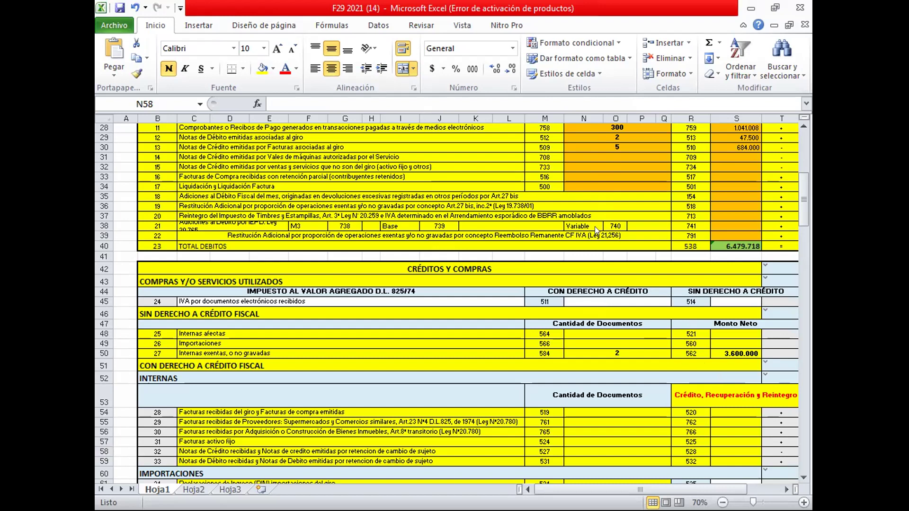
left_click(593, 409)
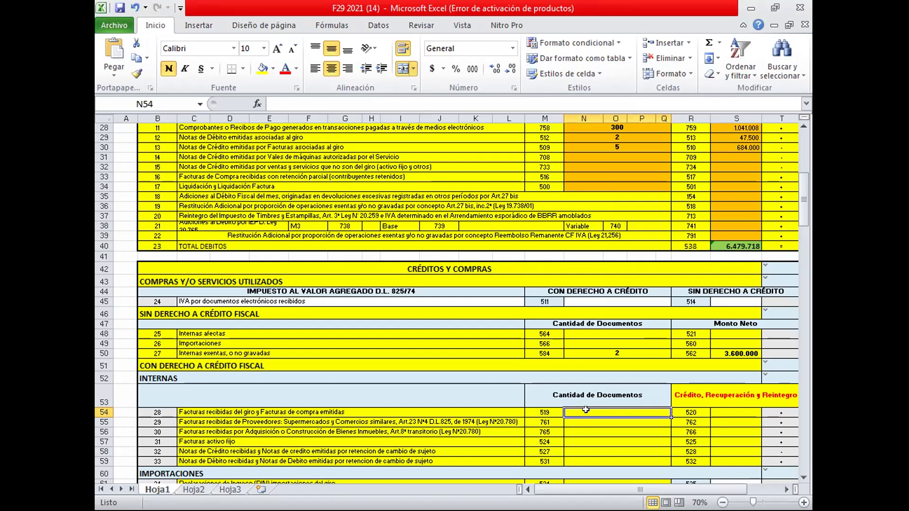
type("28")
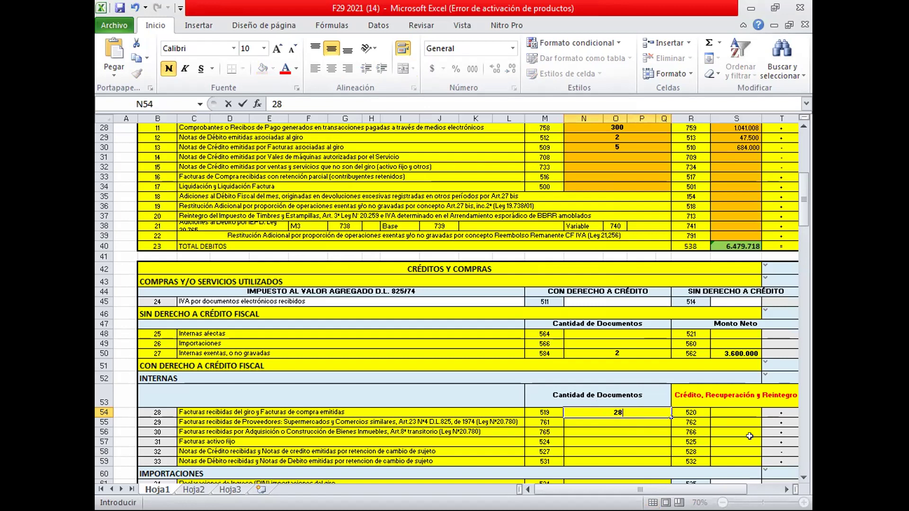
left_click(732, 411)
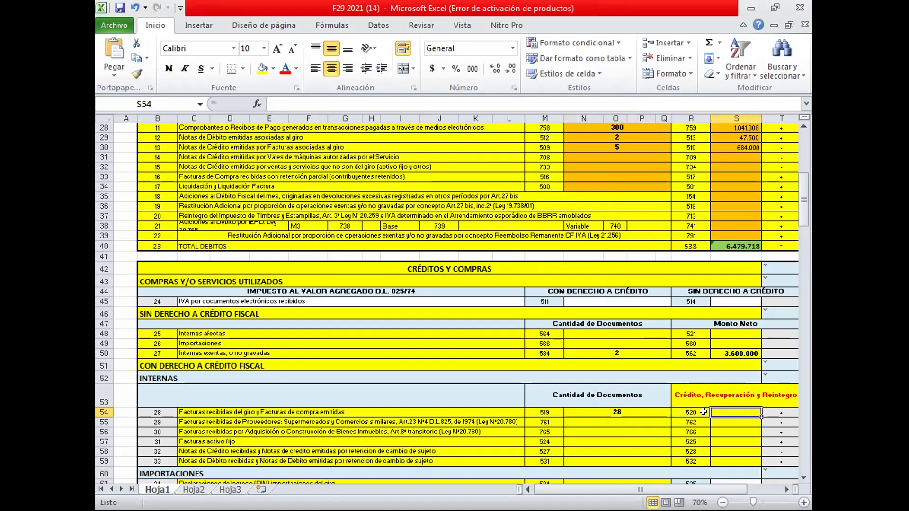
- Examine how line 28's number, codes 519 and 520 and amount cell correspond, comparing them with line 29
left_click(147, 411)
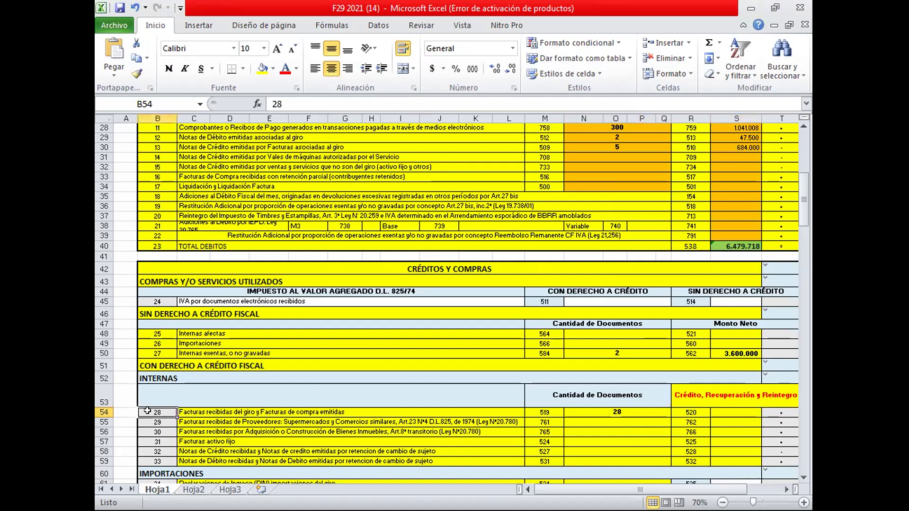
left_click(544, 411)
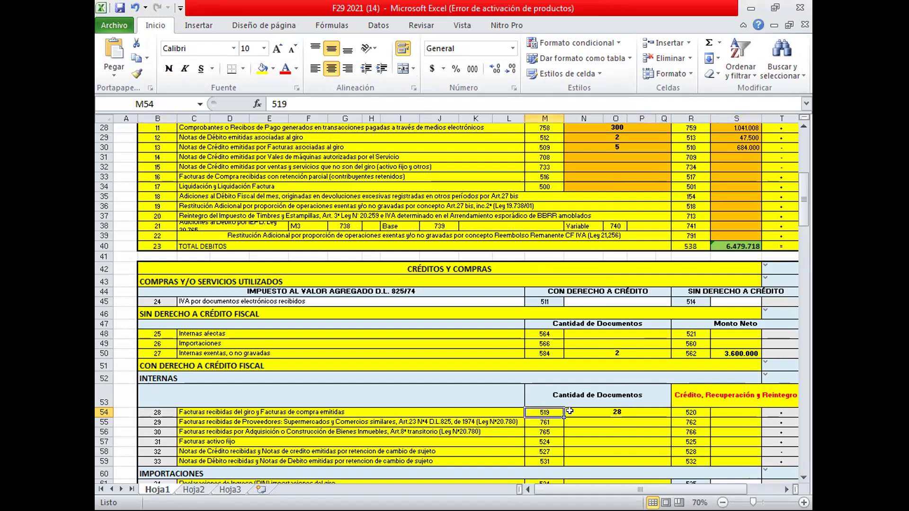
left_click(693, 412)
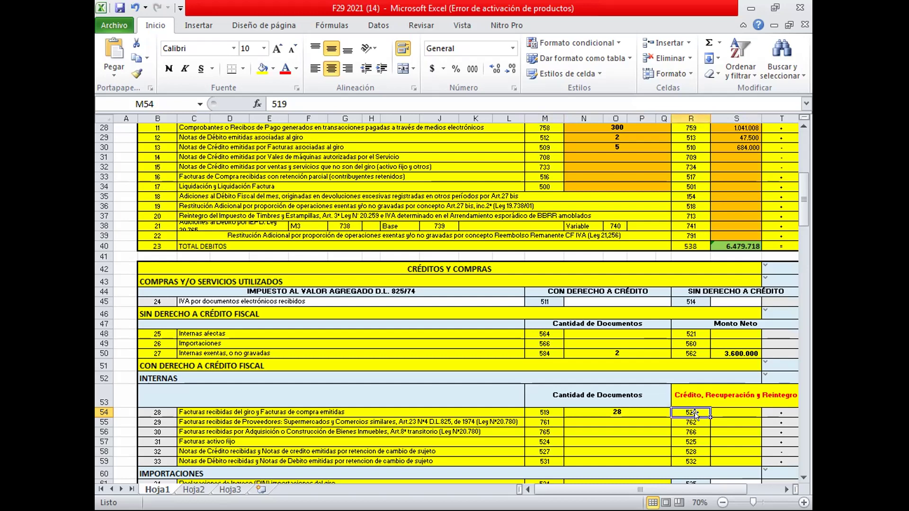
left_click(156, 412)
left_click(684, 413)
left_click(730, 410)
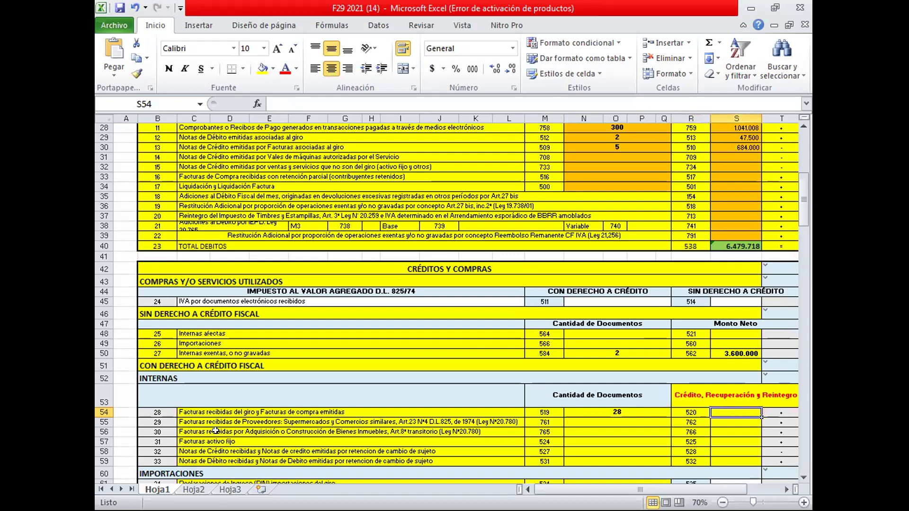
left_click(156, 422)
left_click(570, 422)
left_click(720, 418)
left_click(727, 410)
left_click(163, 412)
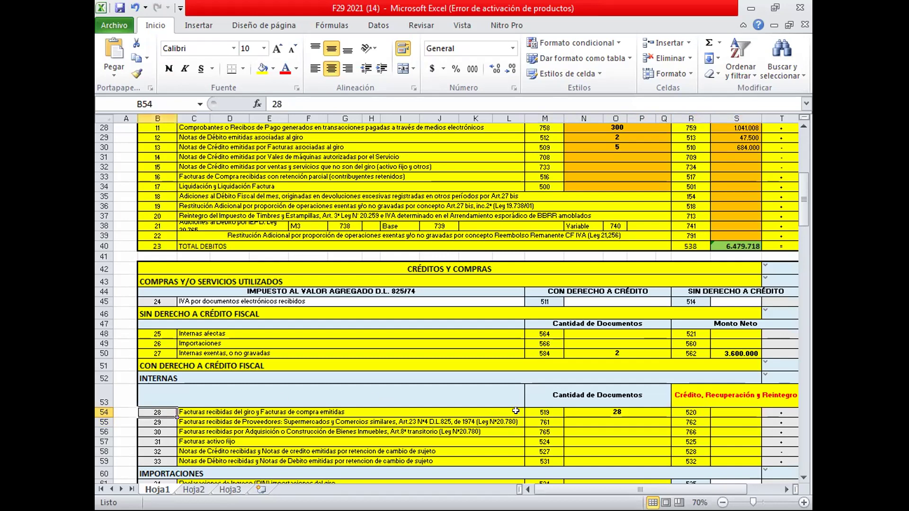
- Enter a credit of 6745000 under code 520 for line 28, Facturas recibidas del giro
left_click(727, 411)
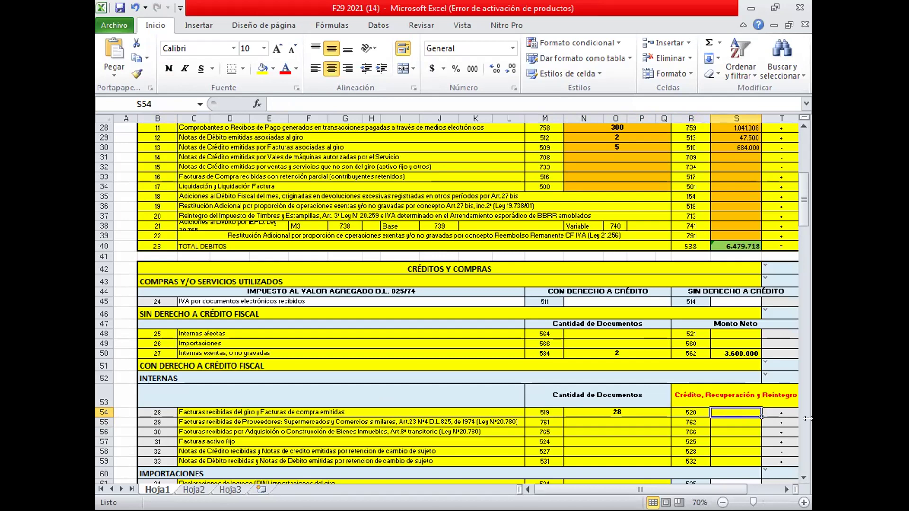
type("674")
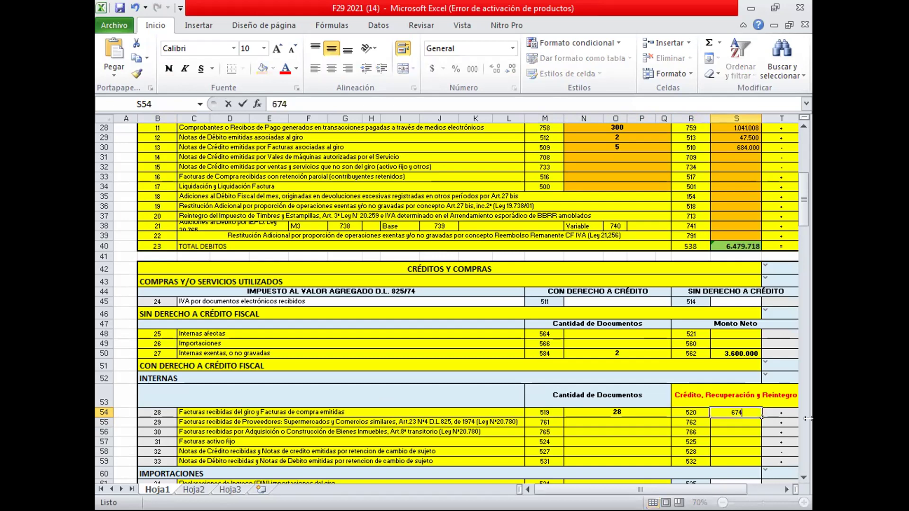
type("5000")
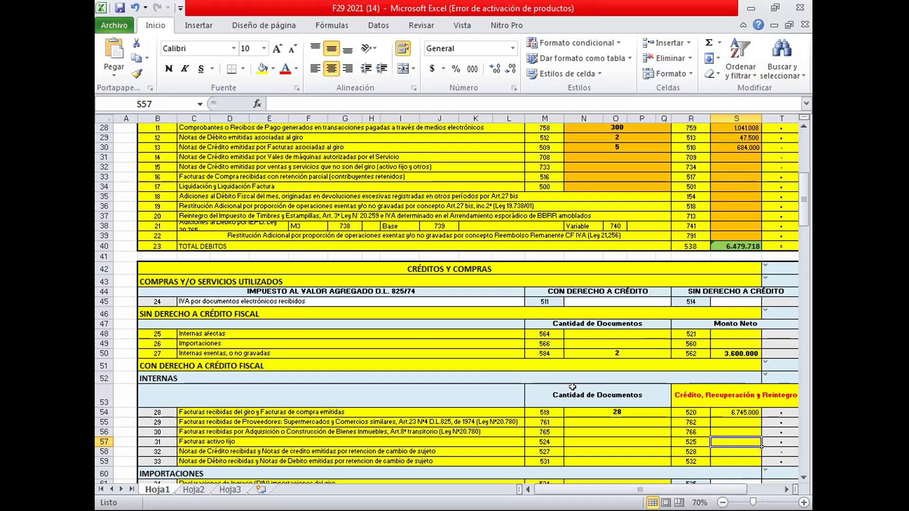
- Enter 1 document and a credit of 1900000 for line 34, Declaraciones de Ingreso (DIN) importaciones del giro
scroll(572, 386, "down", 2)
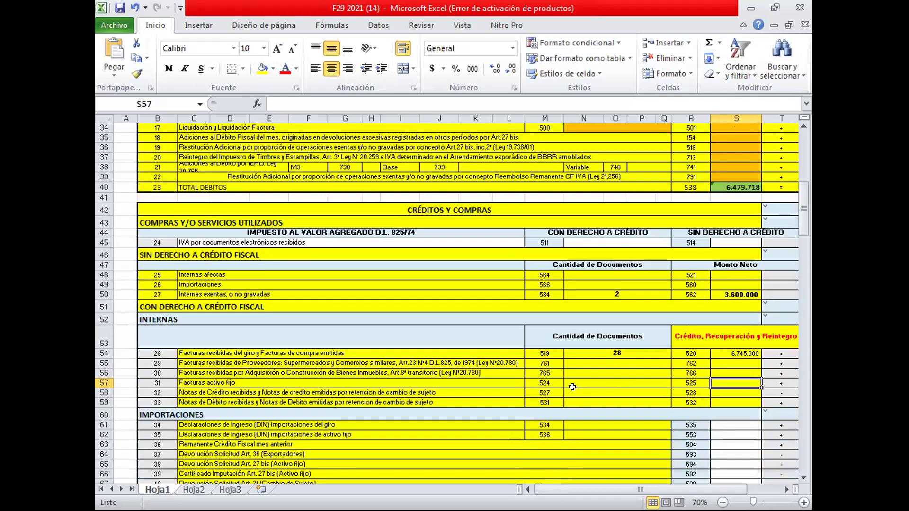
left_click(199, 425)
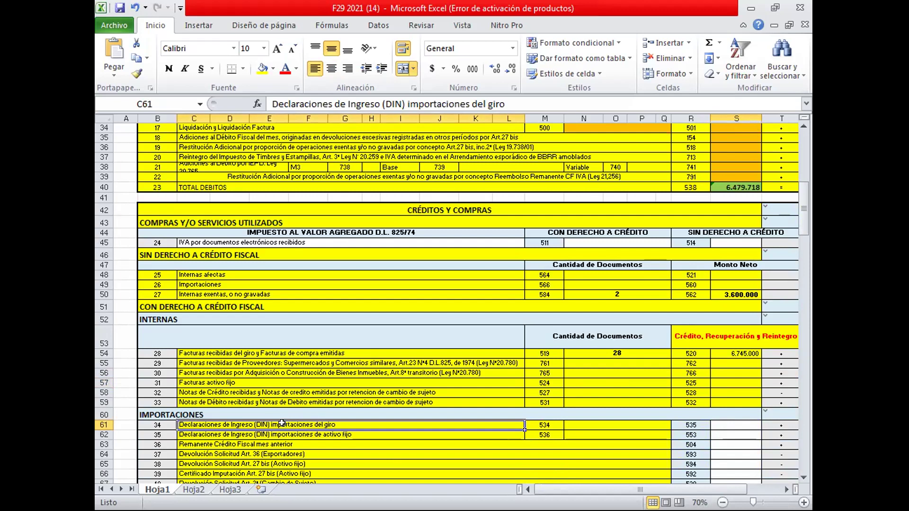
left_click(185, 286)
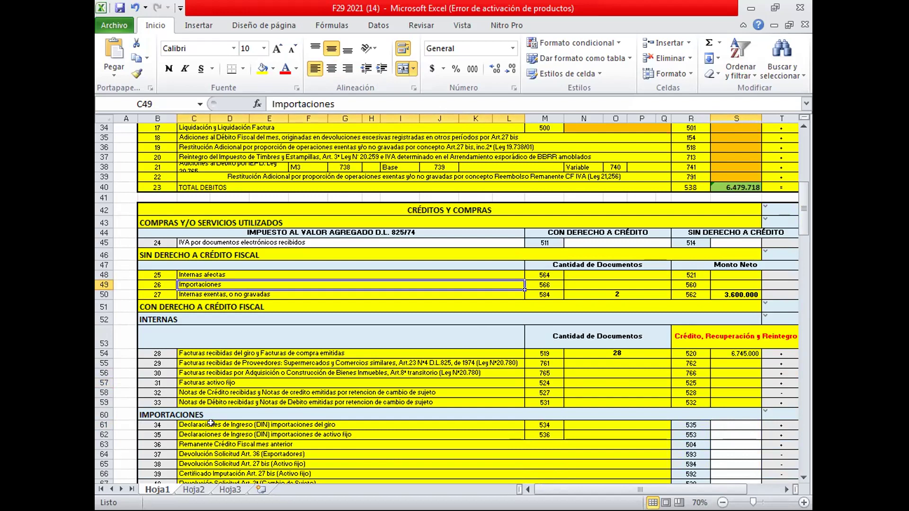
left_click(595, 421)
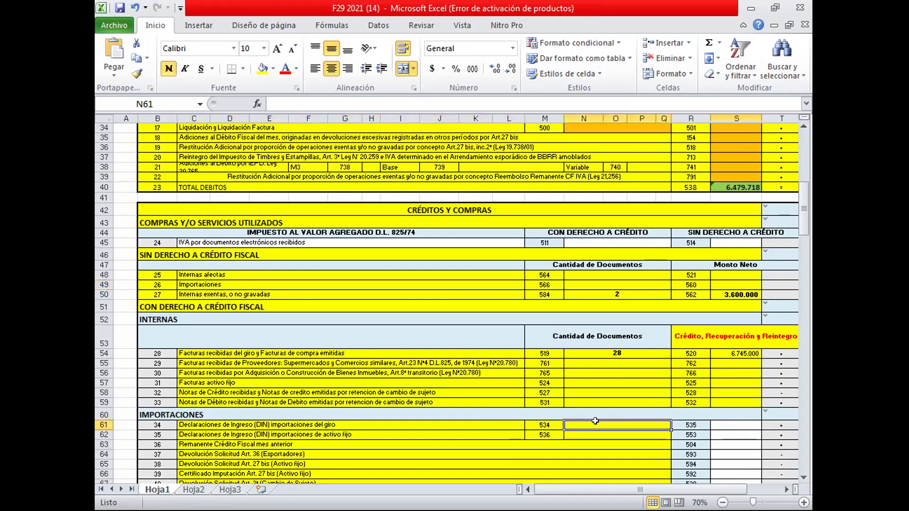
type("1")
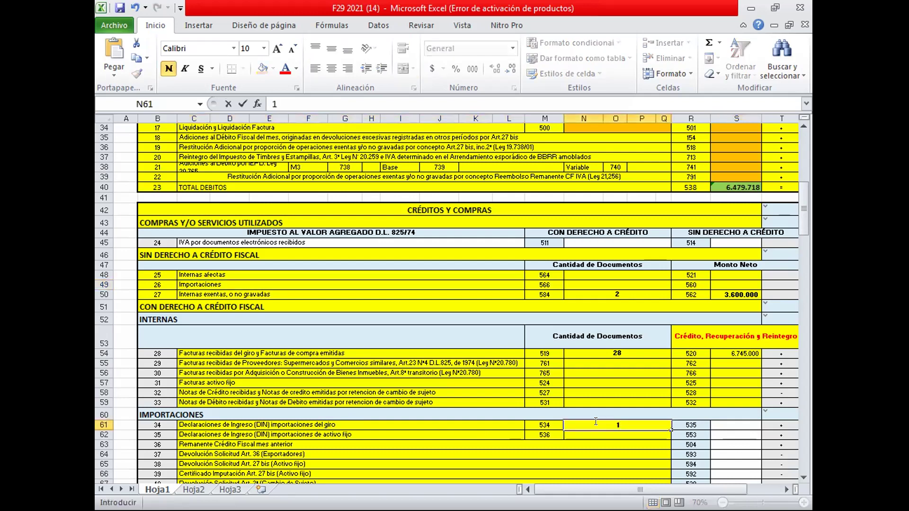
left_click(727, 422)
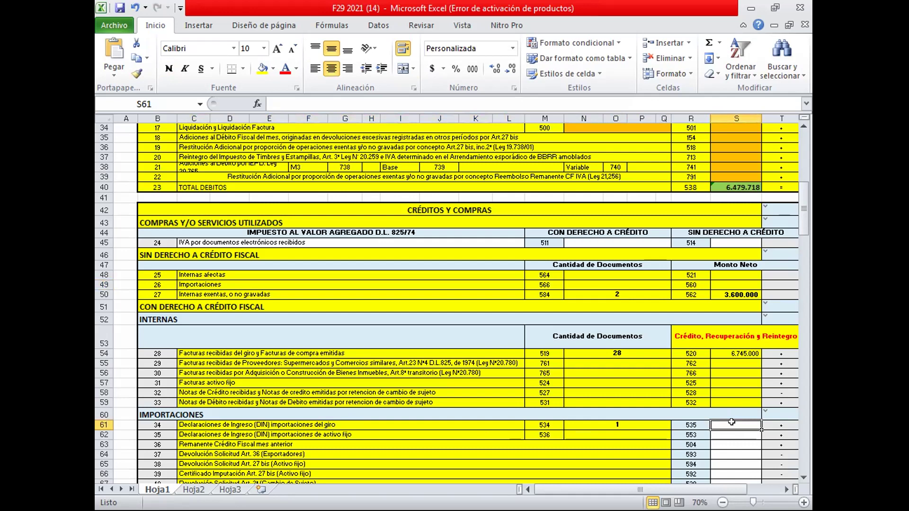
type("1.900.")
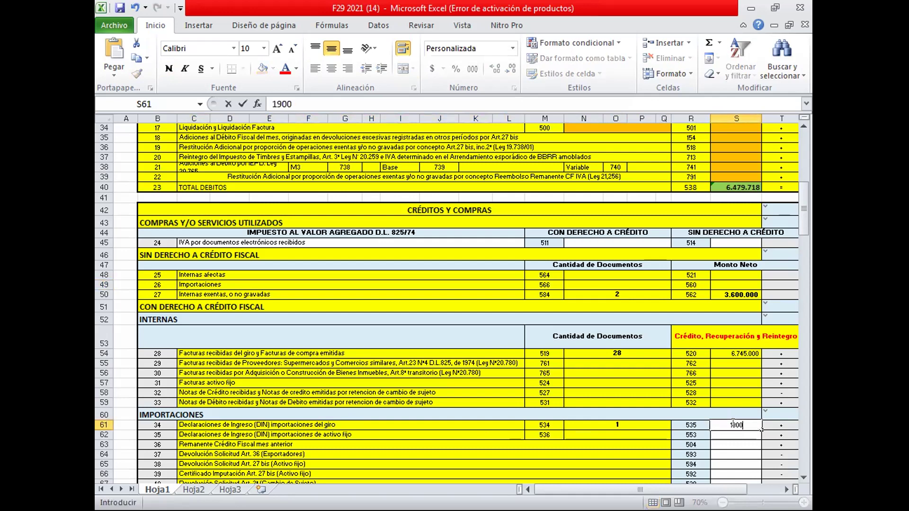
type("000")
key("Return")
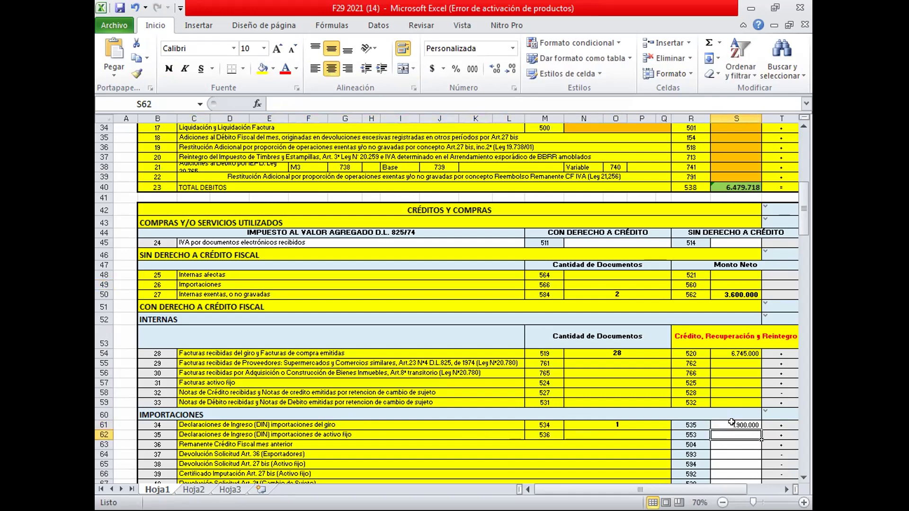
- Enter 2 documents and a credit of 4180000 for line 35, Declaraciones de Ingreso (DIN) importaciones de activo fijo
left_click(729, 452)
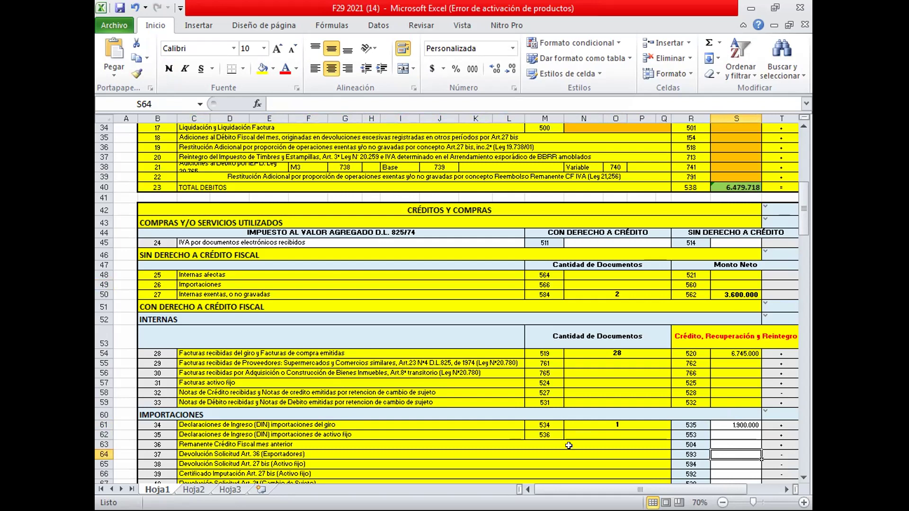
left_click(616, 432)
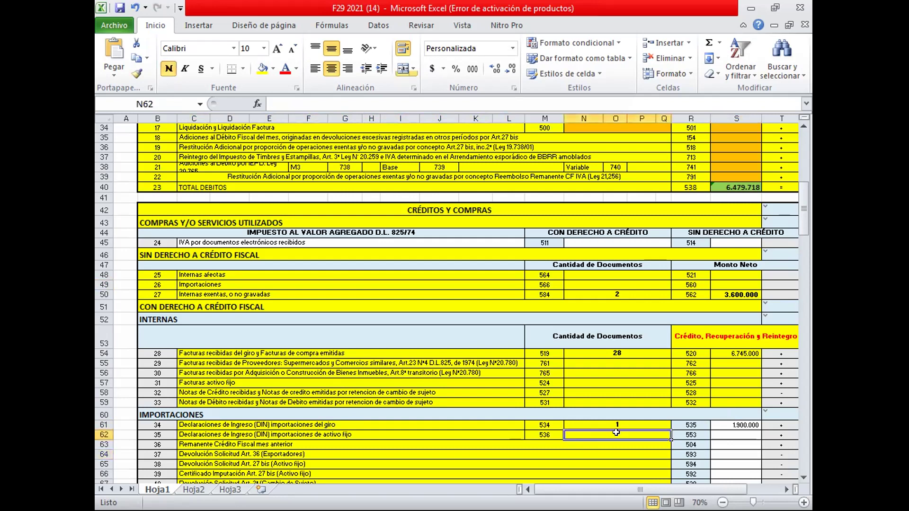
type("2")
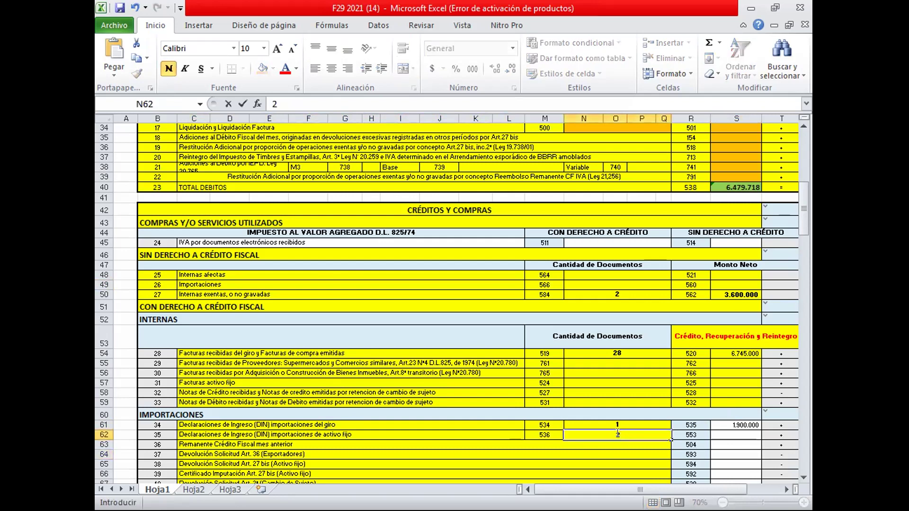
left_click(747, 430)
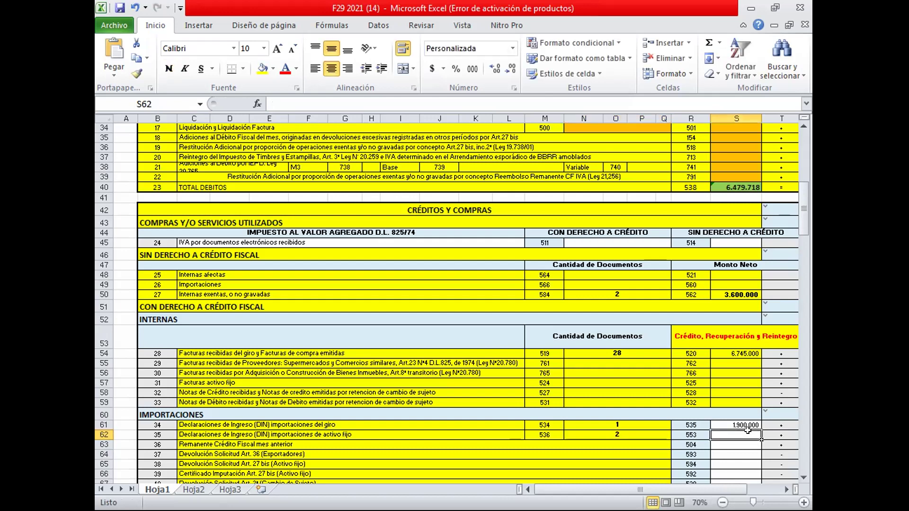
type("4180000")
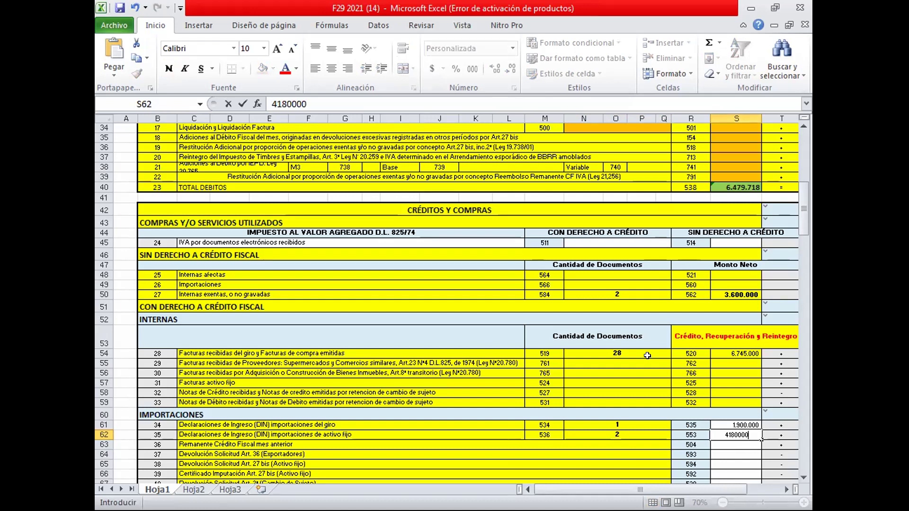
left_click(574, 453)
scroll(592, 352, "down", 2)
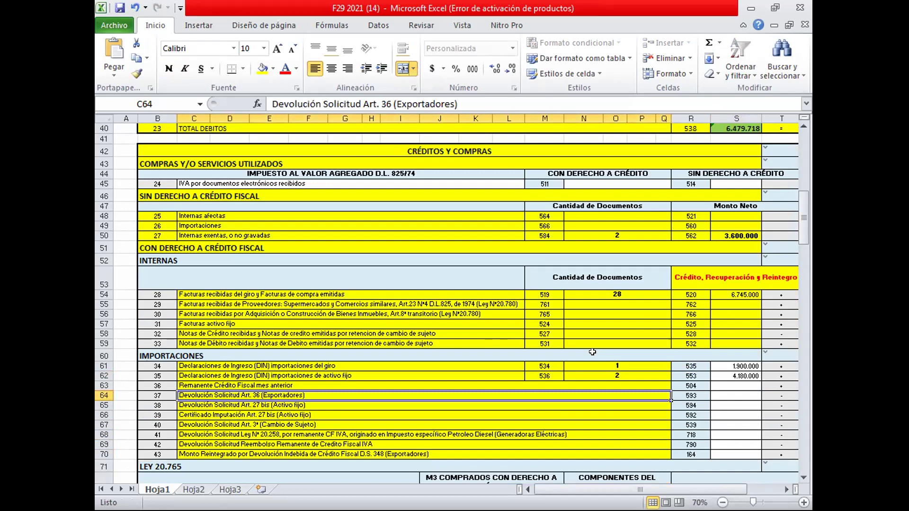
left_click(728, 374)
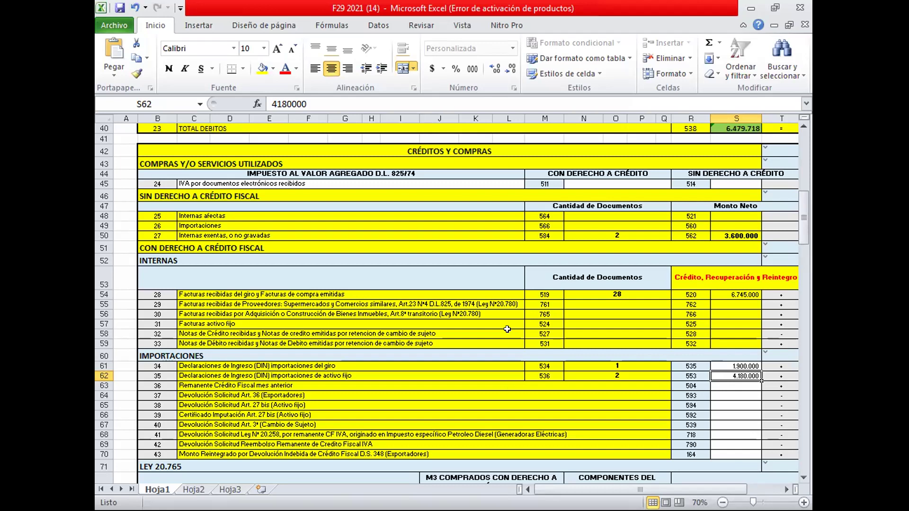
- Enter 1207500 under code 151 for line 61 in RETENCIONES, the 10% withholding on Art. 42 Nº2 income
scroll(516, 319, "down", 9)
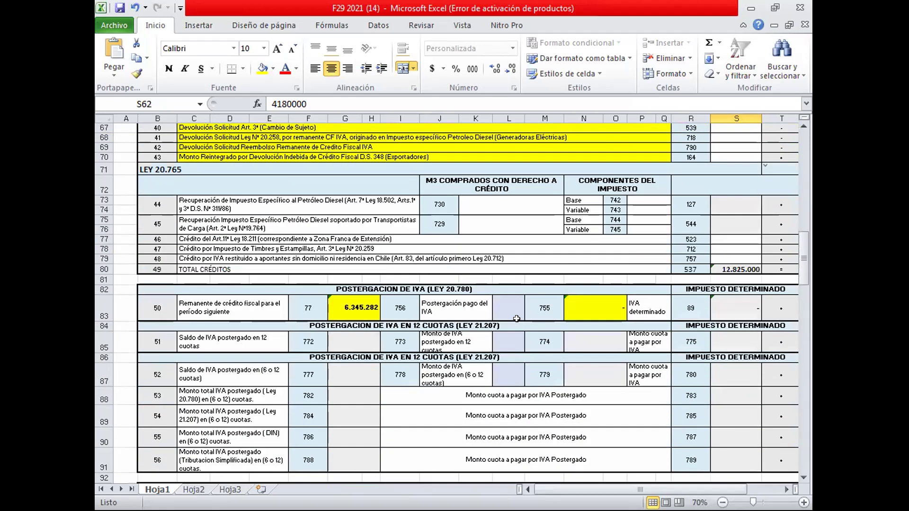
scroll(516, 319, "down", 8)
left_click(158, 209)
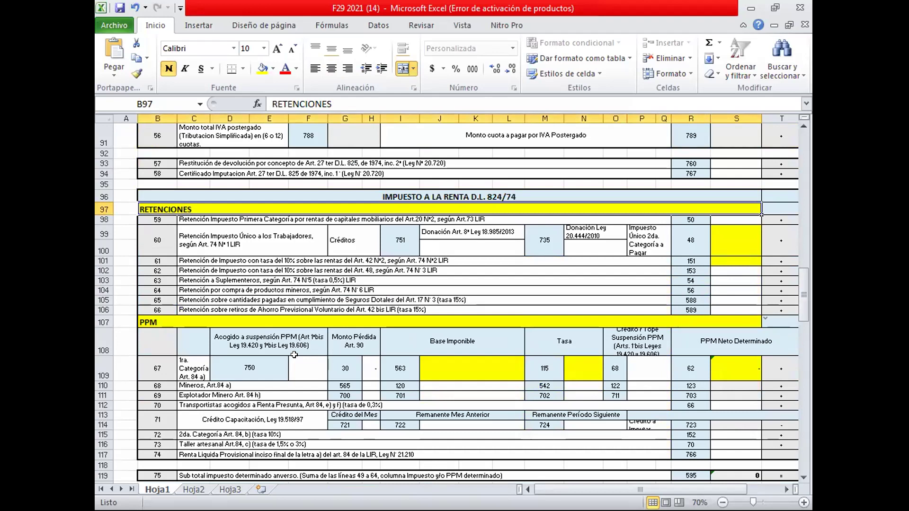
left_click(204, 260)
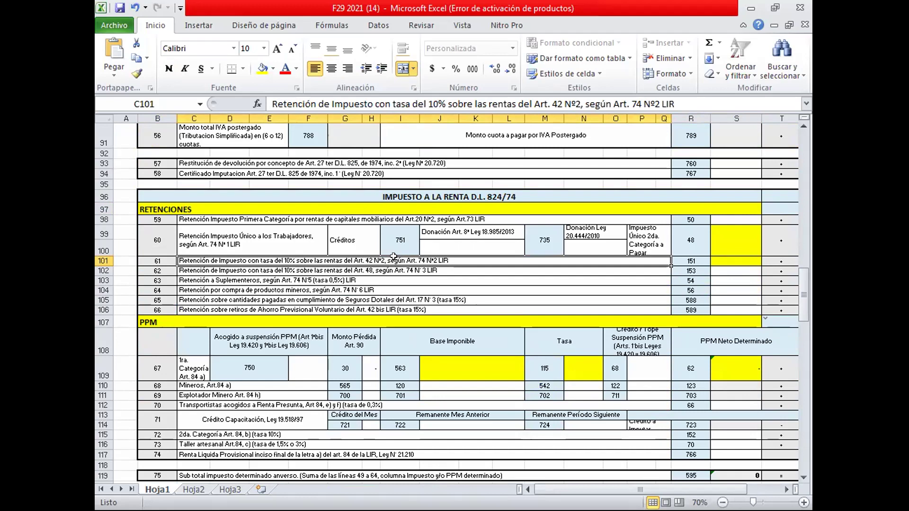
left_click(742, 261)
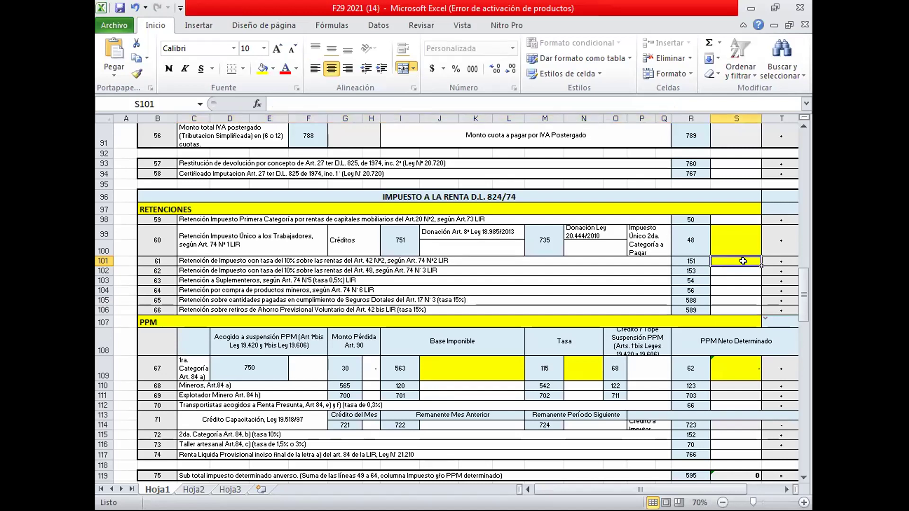
type("1")
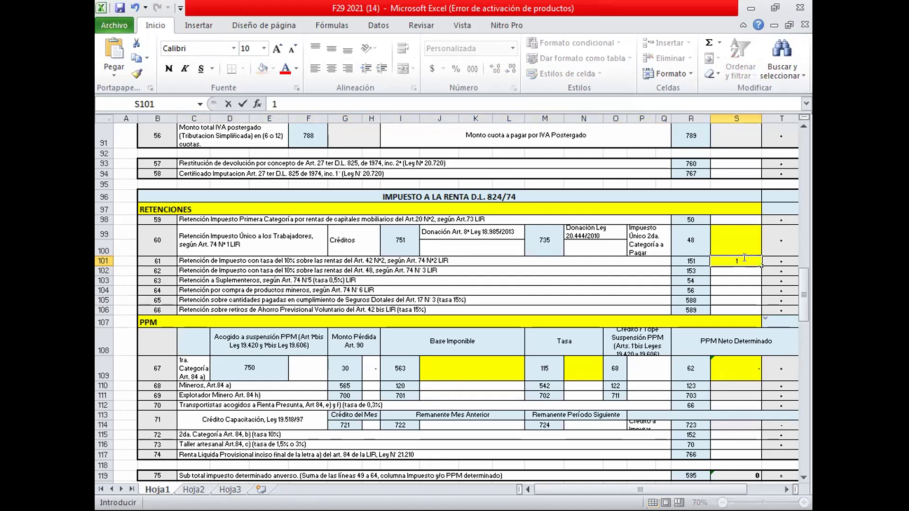
key("BackSpace")
type("1.207.")
type("500")
left_click(737, 295)
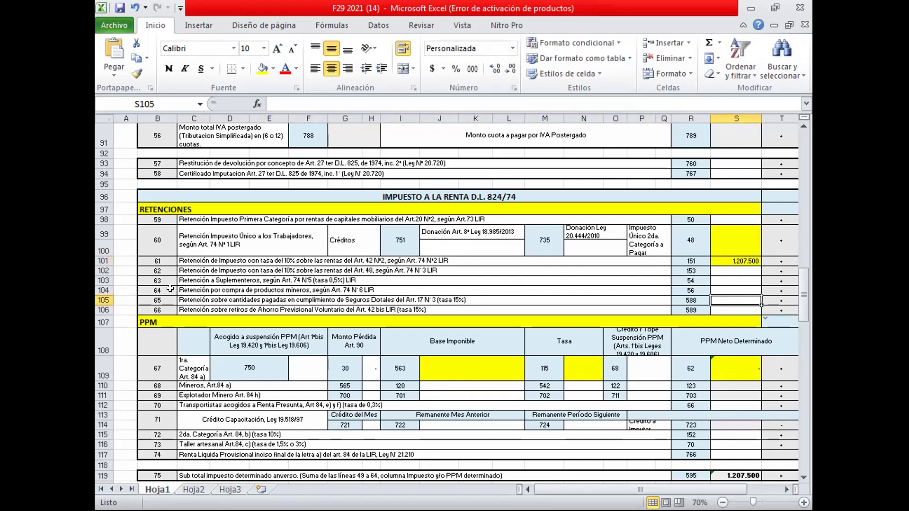
- Highlight the line 60 label, Retención Impuesto Único a los Trabajadores, with a yellow fill
left_click(161, 268)
left_click(200, 268)
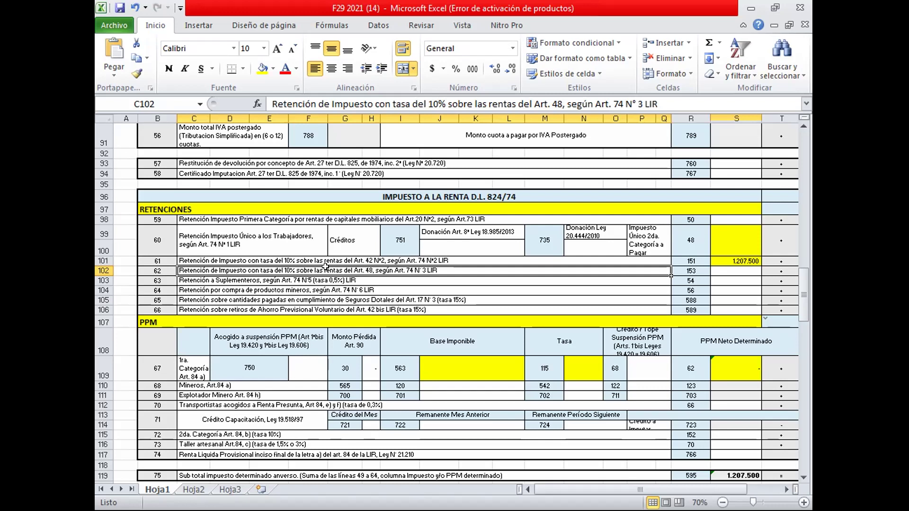
left_click(220, 238)
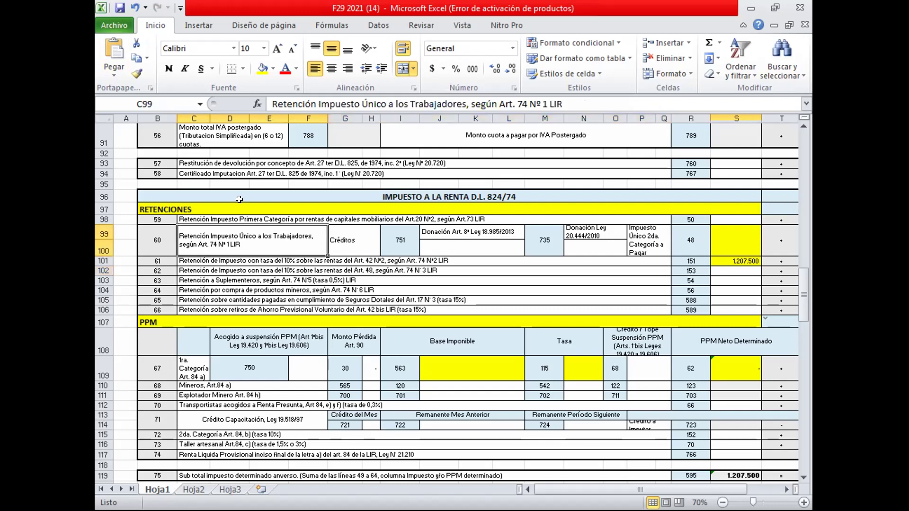
left_click(262, 68)
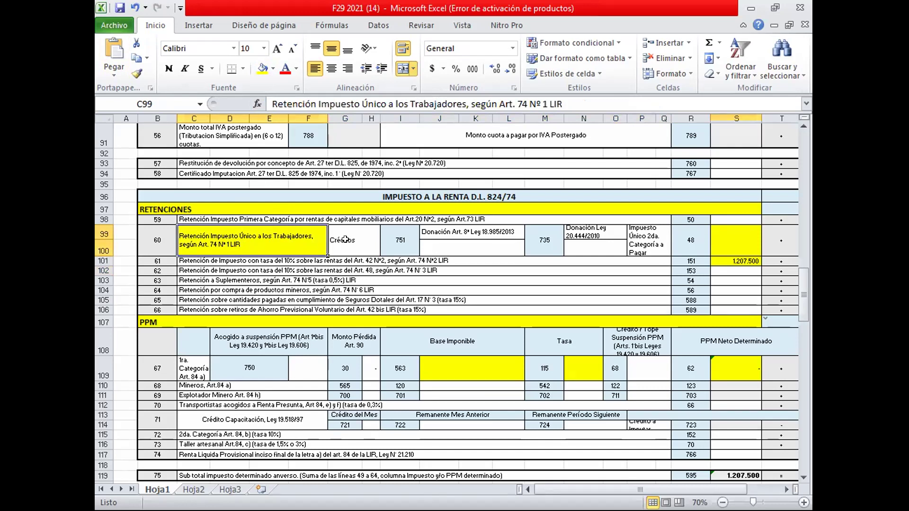
- Enter 965347 under code 48 for line 60 in RETENCIONES, the Impuesto Único withheld from workers
left_click(730, 240)
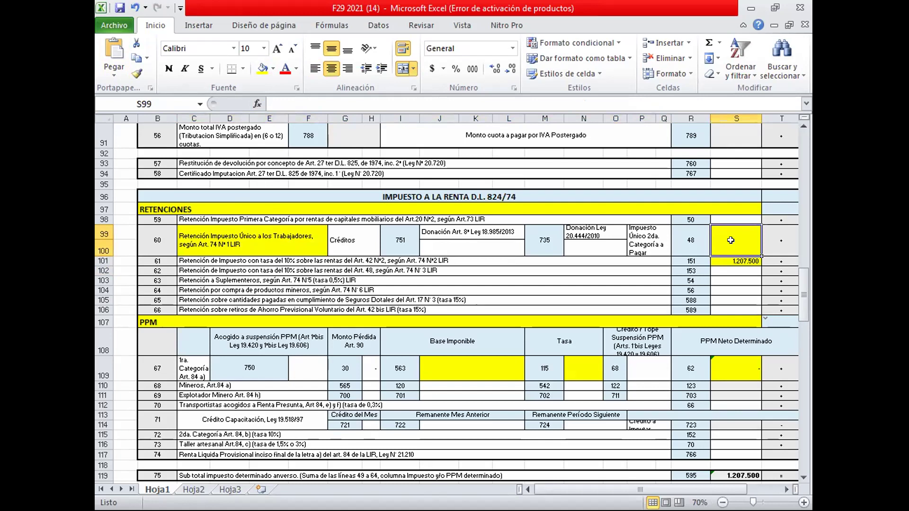
type("965")
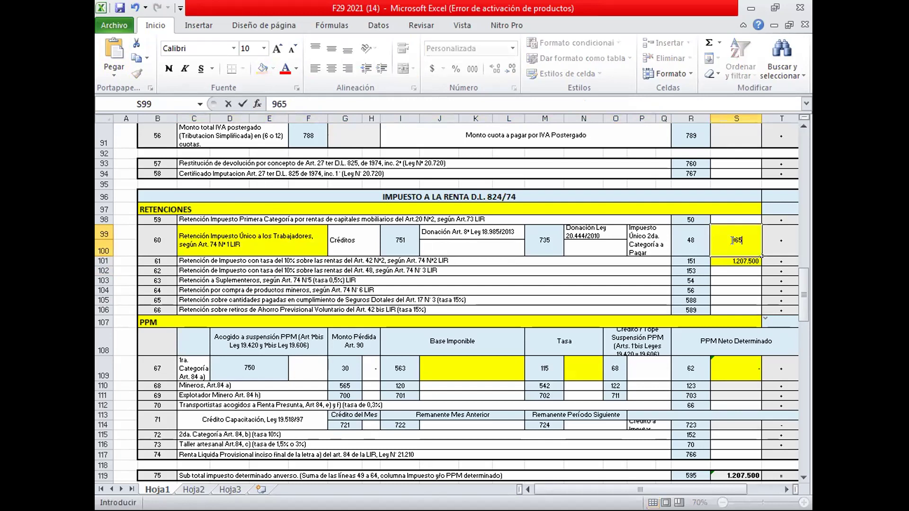
type(".347")
left_click(737, 285)
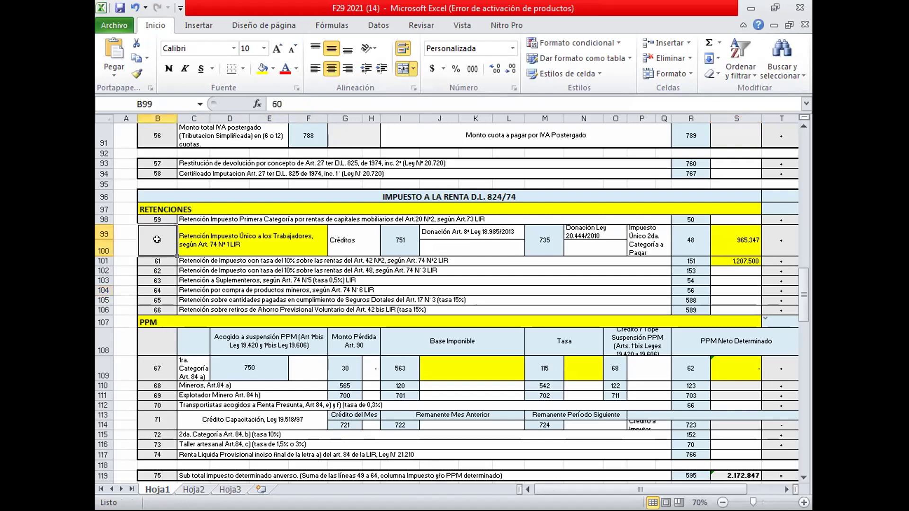
- Review the line 60 withholding alongside the form's credits and determined-tax sections
left_click(225, 234)
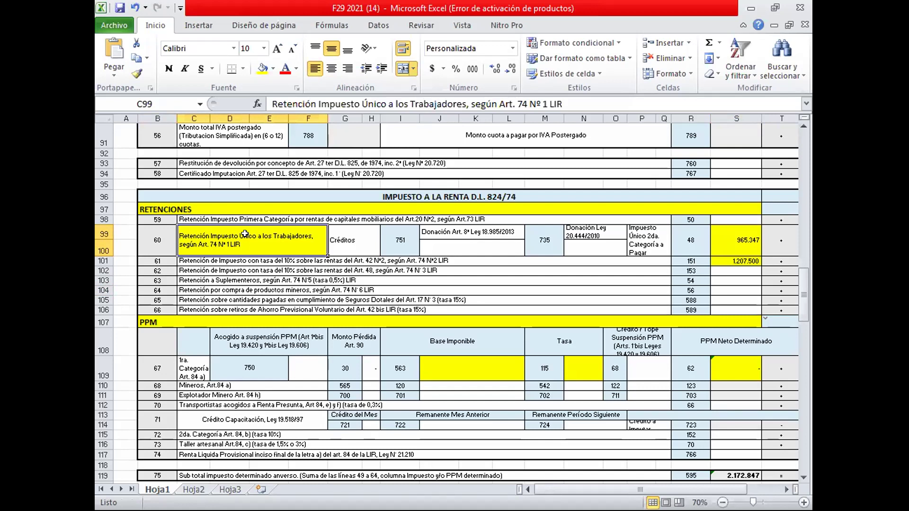
left_click(741, 240)
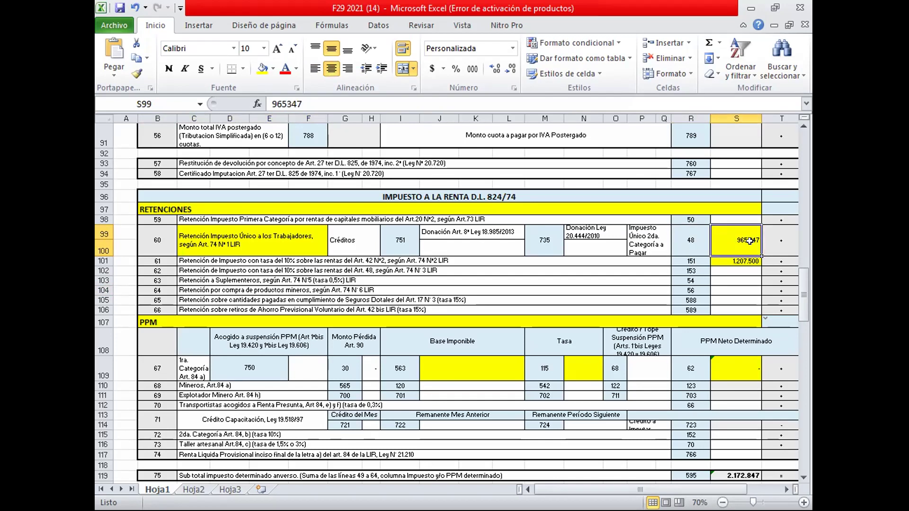
scroll(749, 241, "up", 15)
scroll(749, 241, "down", 14)
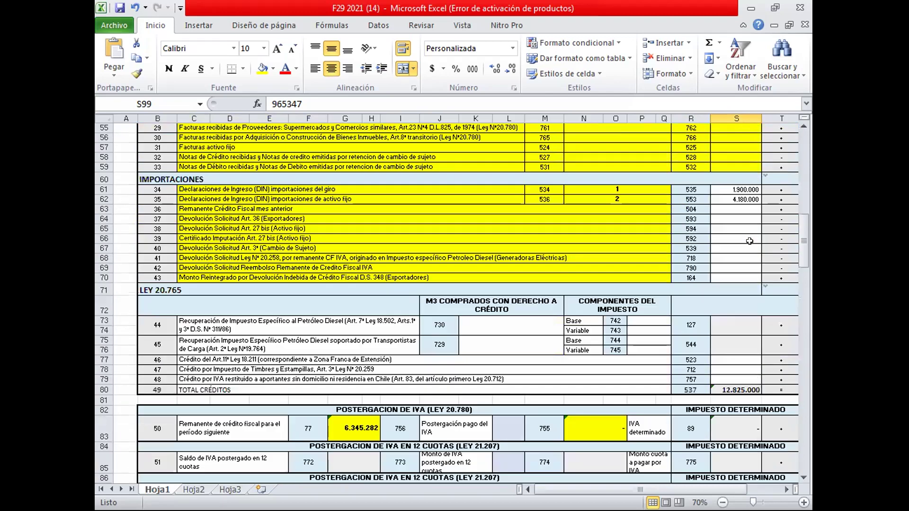
scroll(749, 241, "down", 11)
scroll(749, 241, "up", 6)
scroll(749, 241, "up", 4)
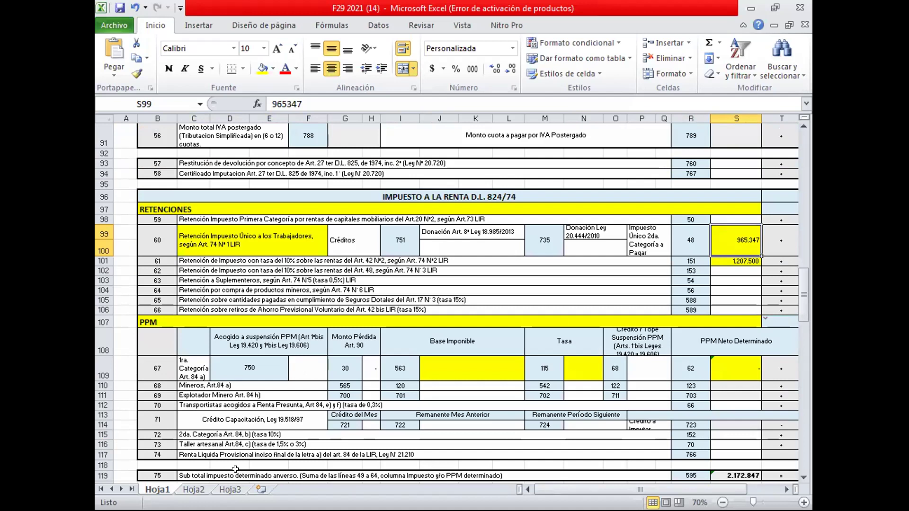
- Clear the old contents of ranges A2:D5 and A10:B10 on Hoja2
left_click(186, 490)
left_click_drag(124, 150, 315, 186)
key("Delete")
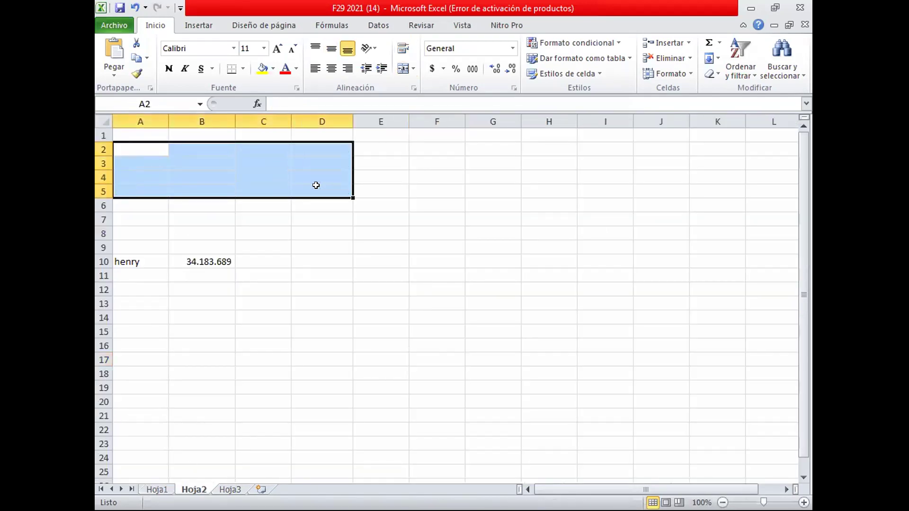
left_click_drag(132, 261, 204, 261)
key("Delete")
left_click(157, 490)
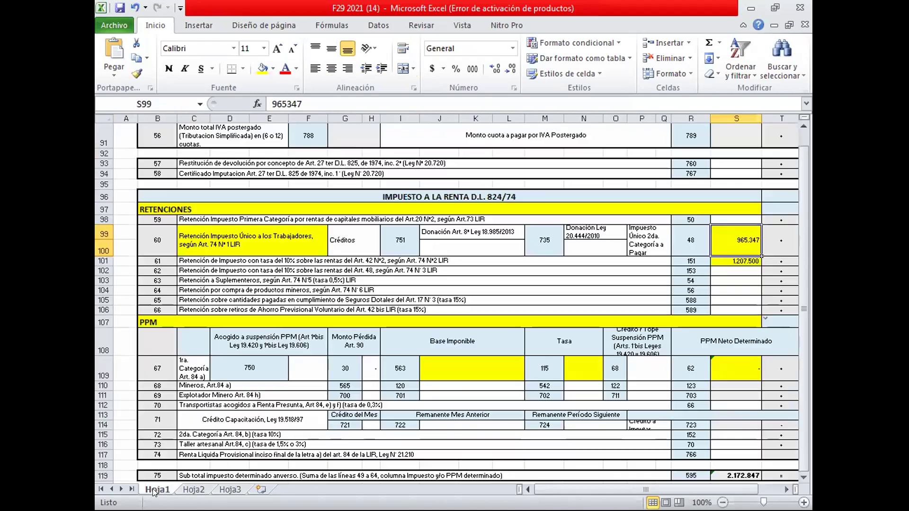
left_click(188, 490)
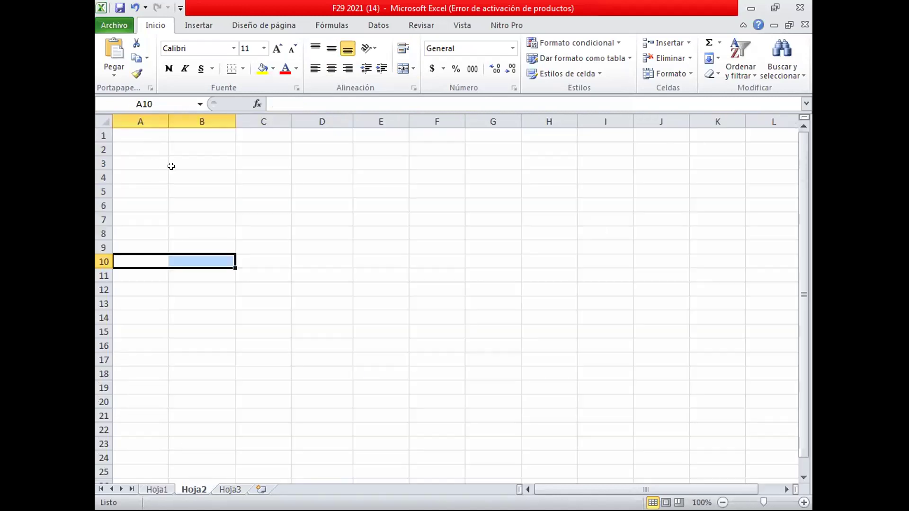
- Enter the table headings ventas, neto, iva and total in cells B3 to E3 of Hoja2
left_click(192, 161)
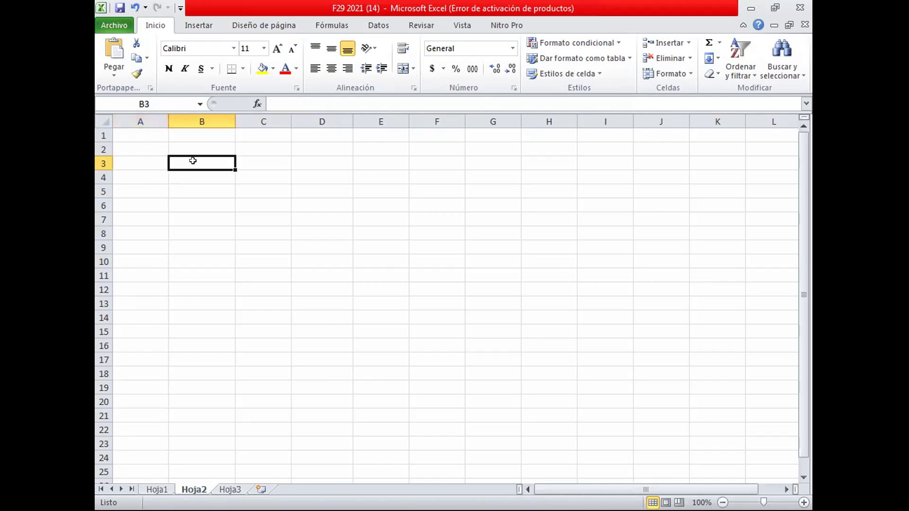
type("ventas")
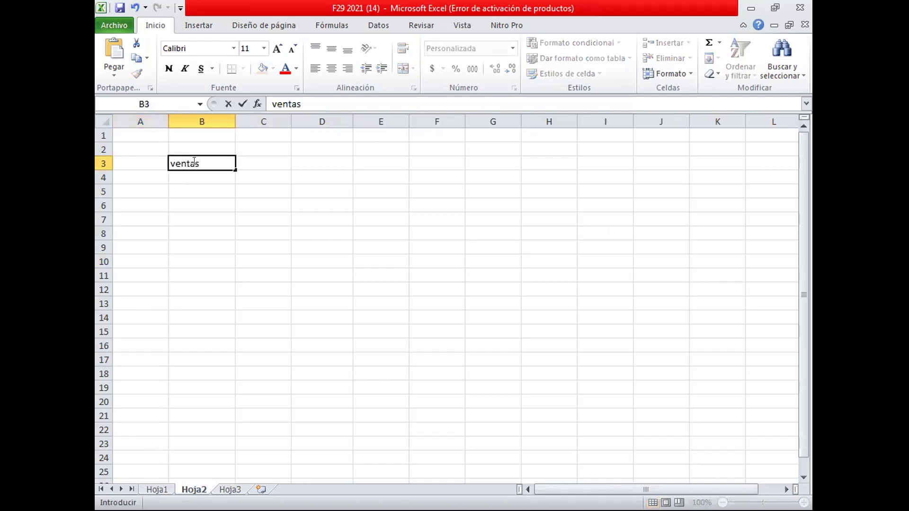
key("Return")
key("Right")
key("Up")
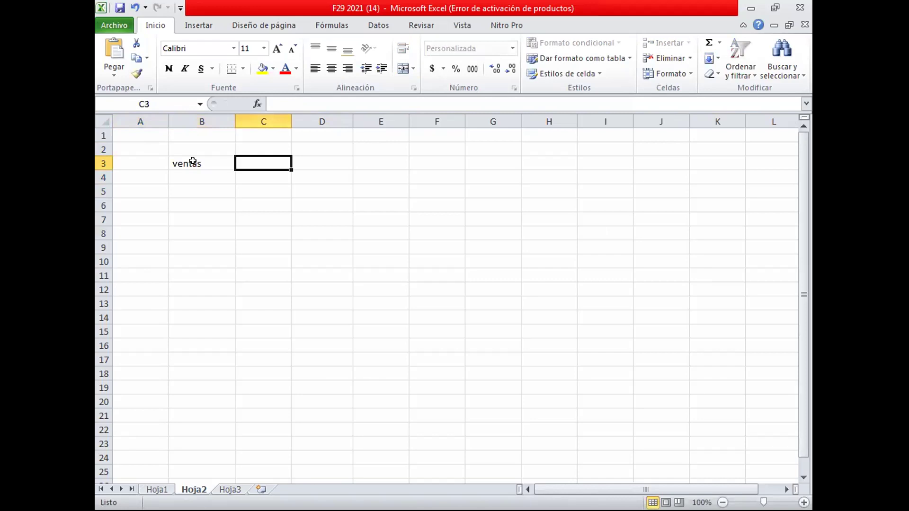
type("neto")
key("Tab")
type("iva")
key("Tab")
type("t")
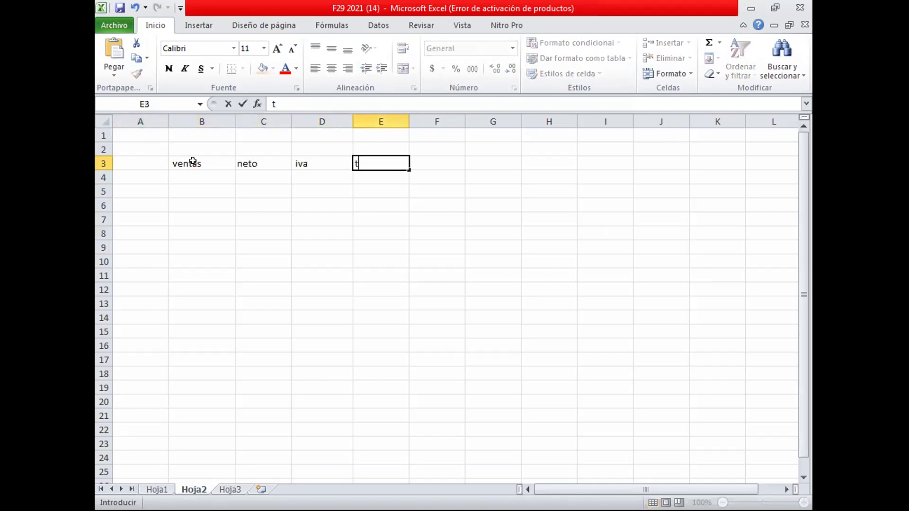
type("otal")
key("Return")
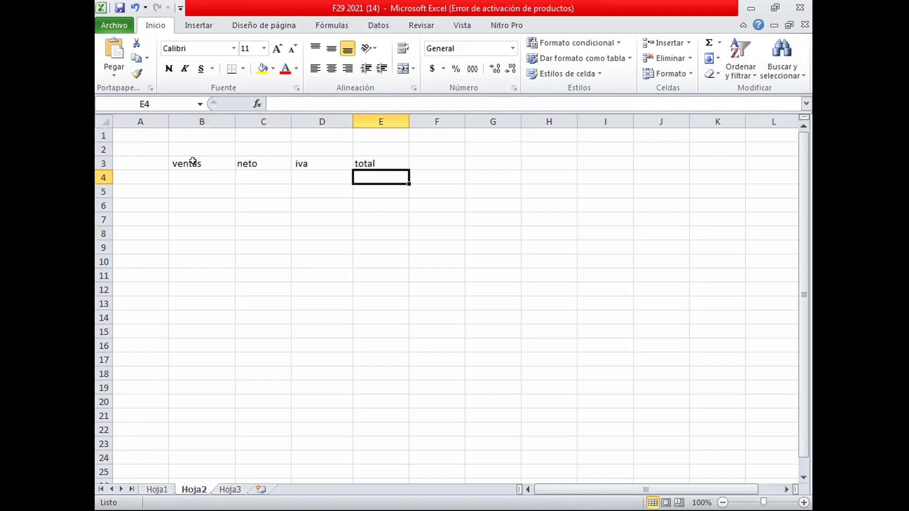
- Label the first sales row "vales electronicos" in B4 and widen column B to fit it
key("Left")
key("Left")
key("Left")
type("va")
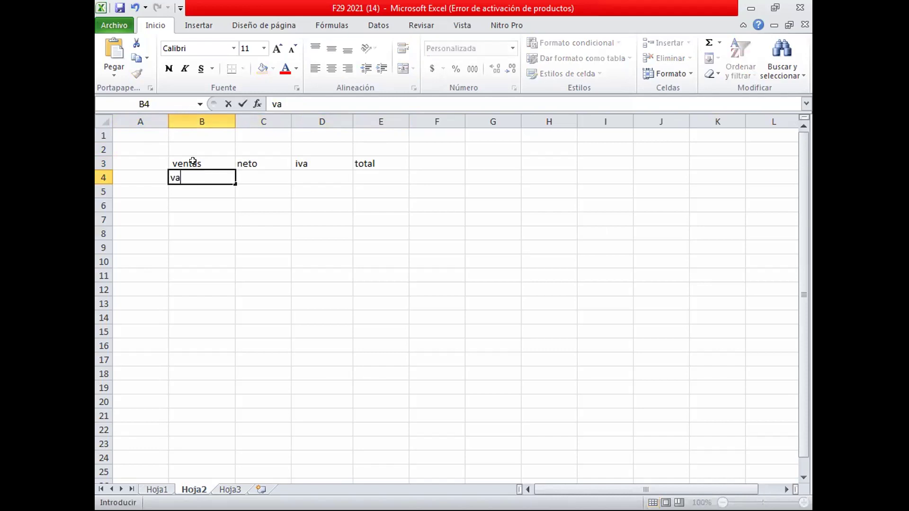
type("les electr")
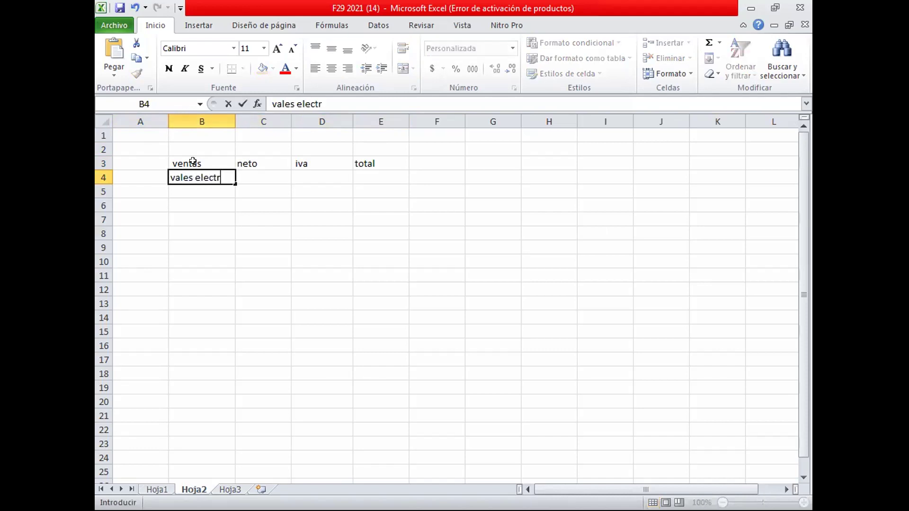
type("onicos")
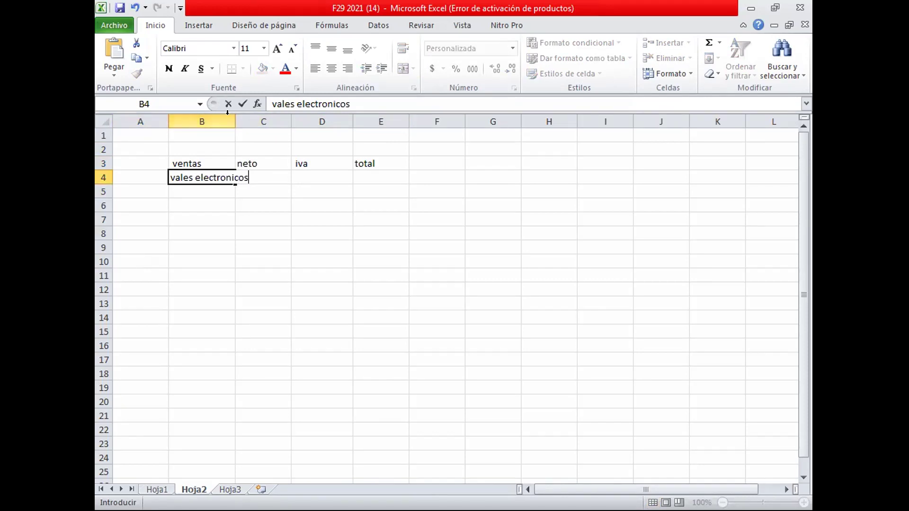
left_click(234, 138)
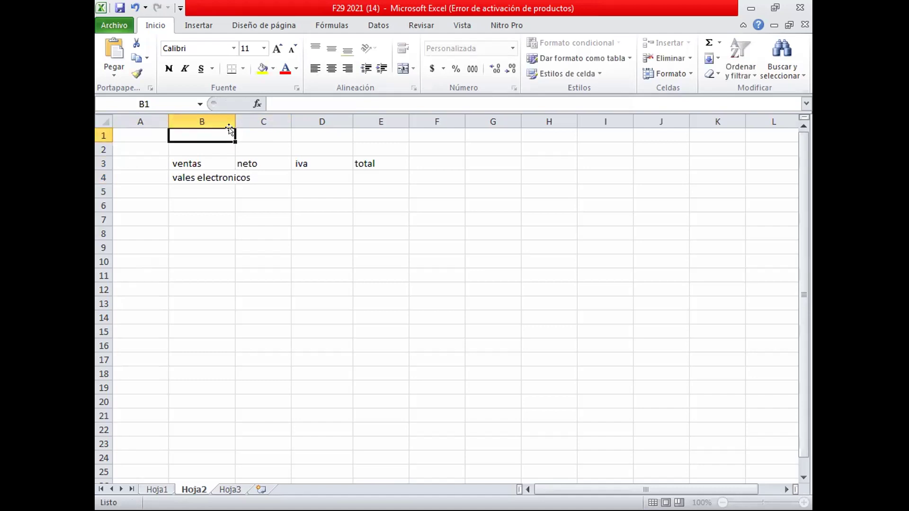
left_click_drag(239, 121, 260, 122)
- Enter a neto of 5478992 for vales electronicos in C4, formatted with thousands separators and no decimals
left_click(301, 174)
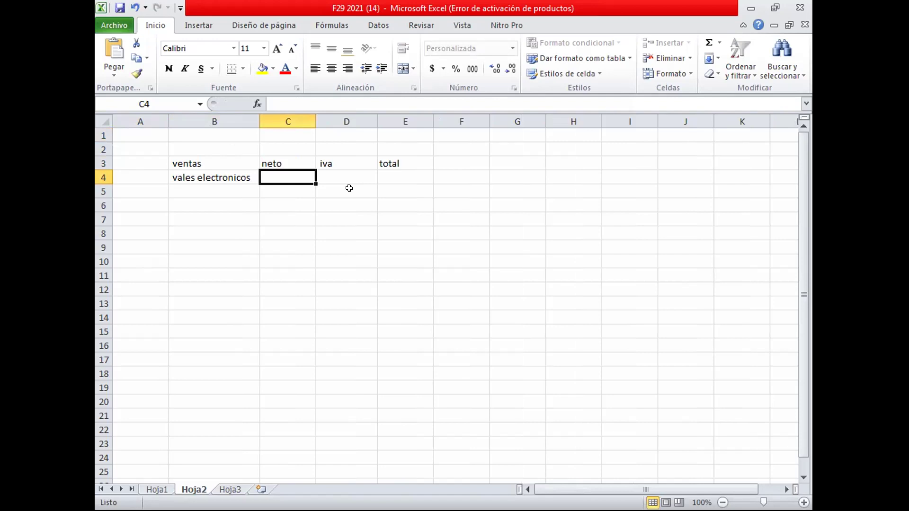
type("5")
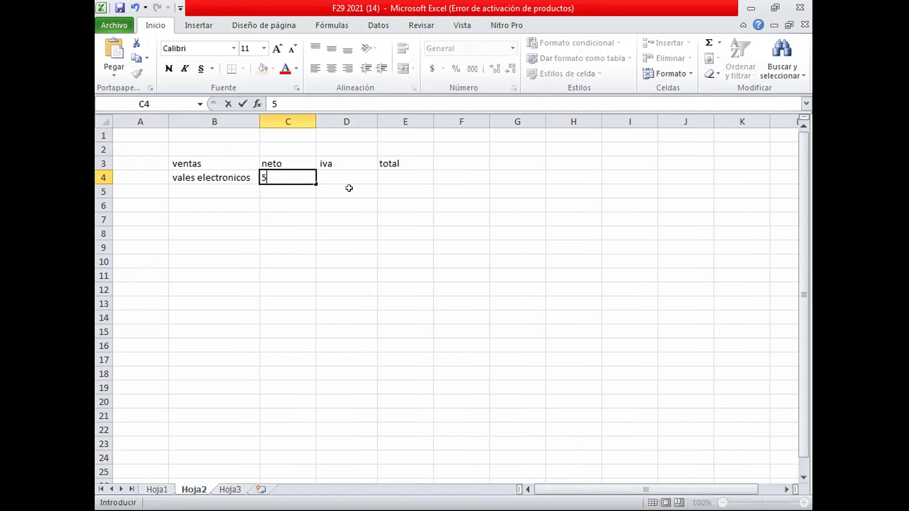
type("478992")
key("Tab")
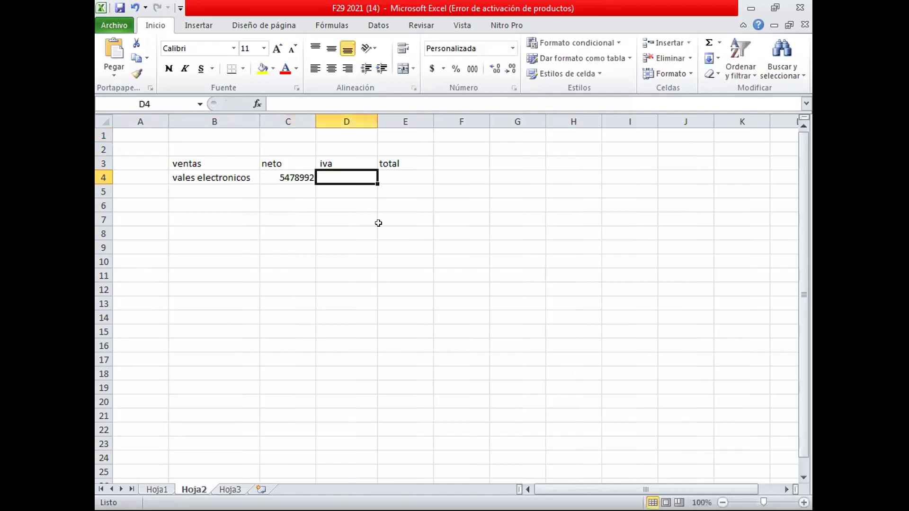
left_click(294, 179)
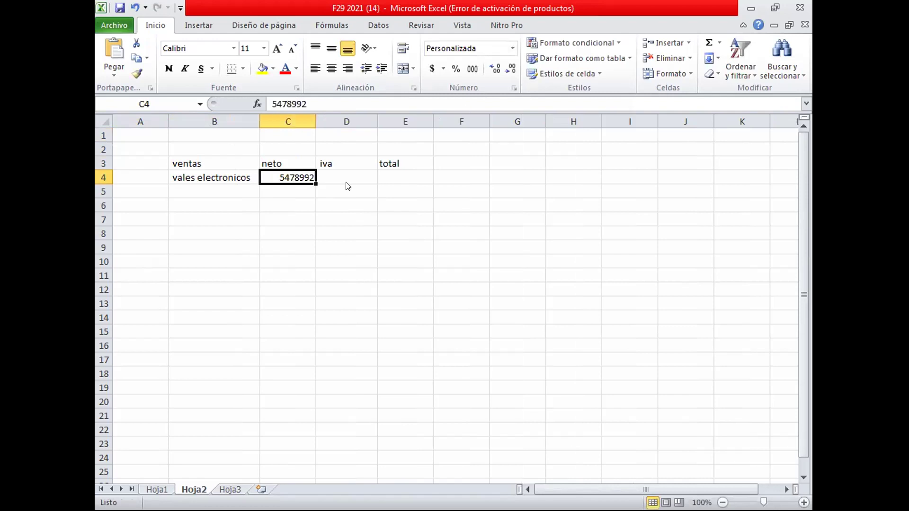
left_click(472, 67)
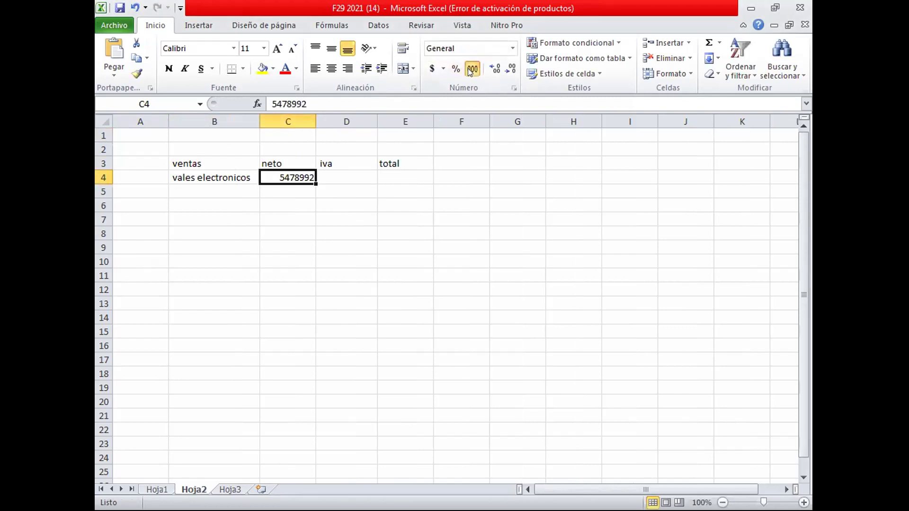
left_click(510, 69)
left_click(510, 69)
- Enter an iva of 1041008 in D4 and total the row in E4 with the formula +C4+D4
left_click(368, 176)
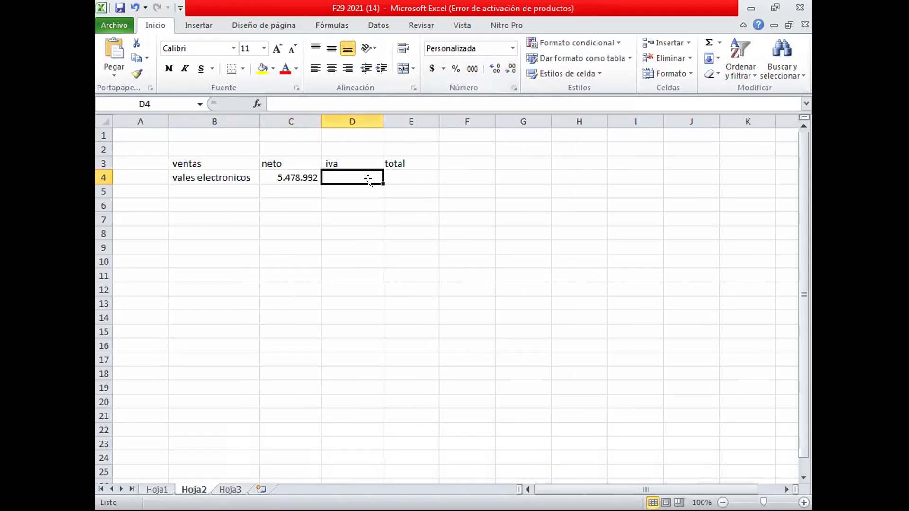
type("1041008")
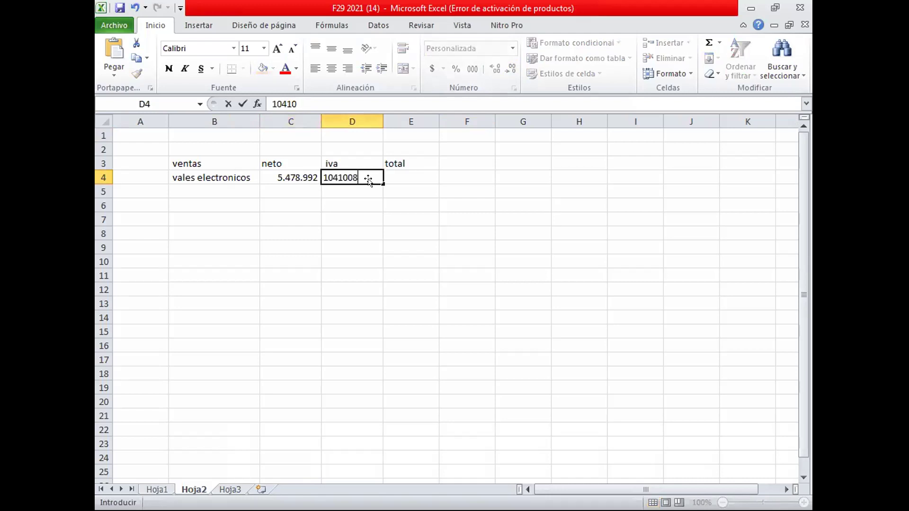
key("Tab")
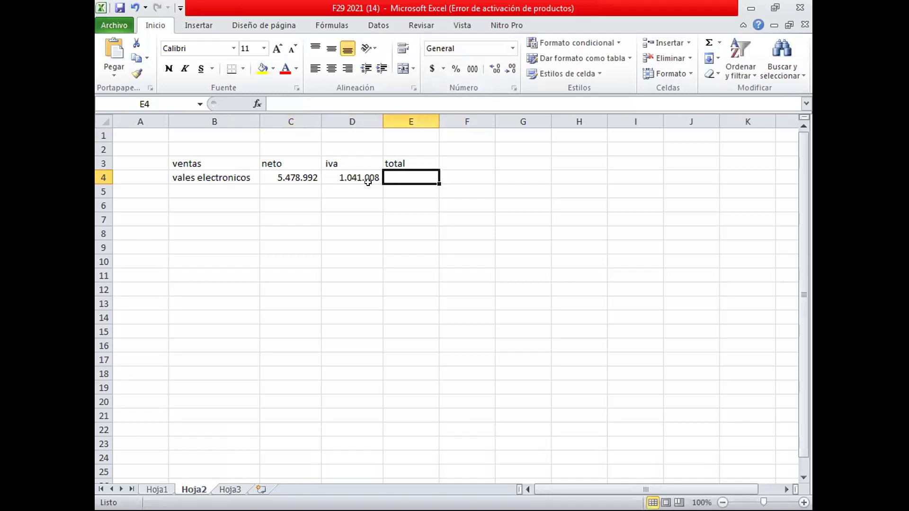
type("+C4+")
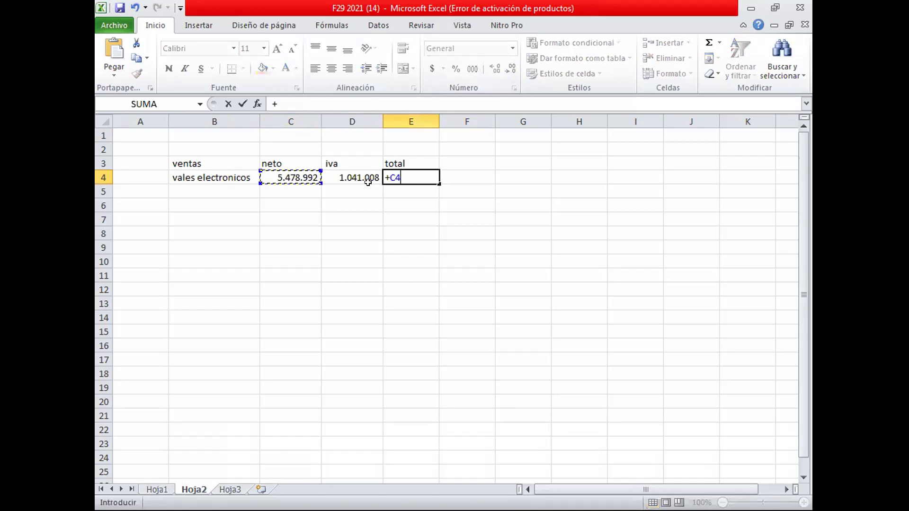
left_click(368, 182)
key("Return")
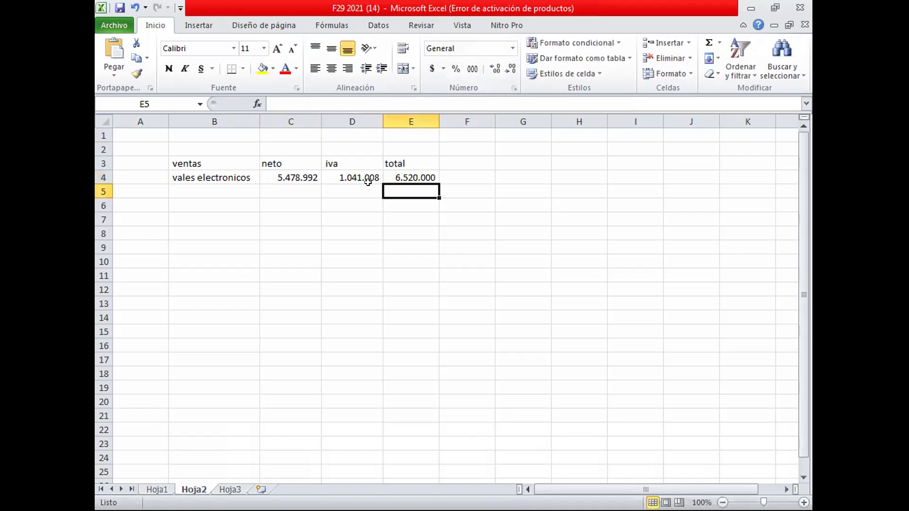
- Label the second sales row "boletas exentas" in B5 and enter a neto of 2000000 in C5
left_click(217, 189)
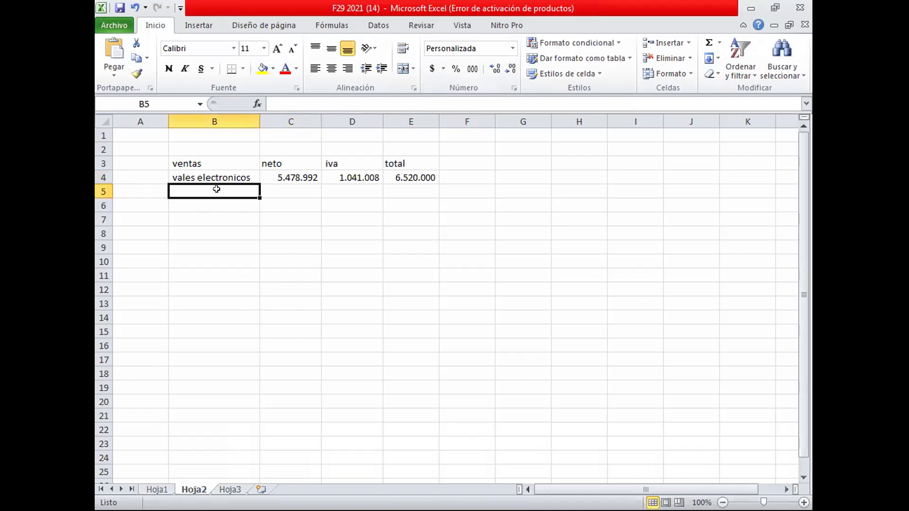
type("bol")
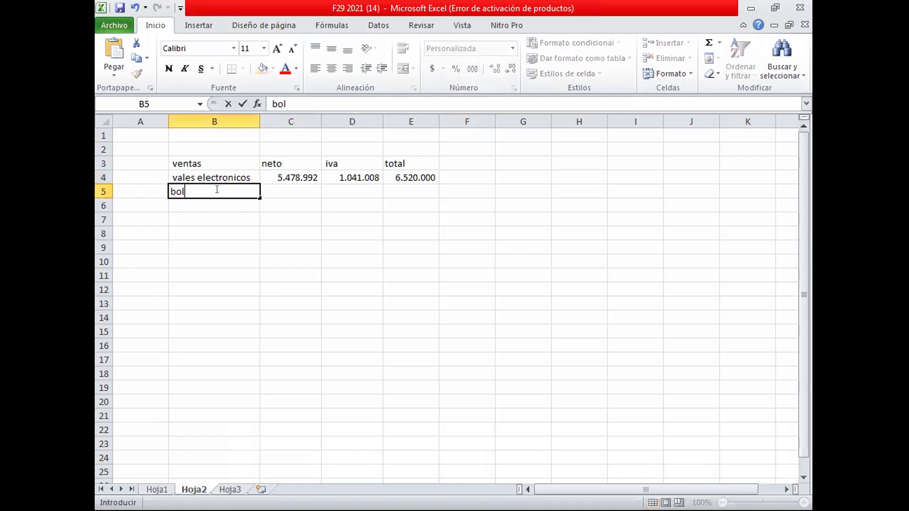
type("etas exentas")
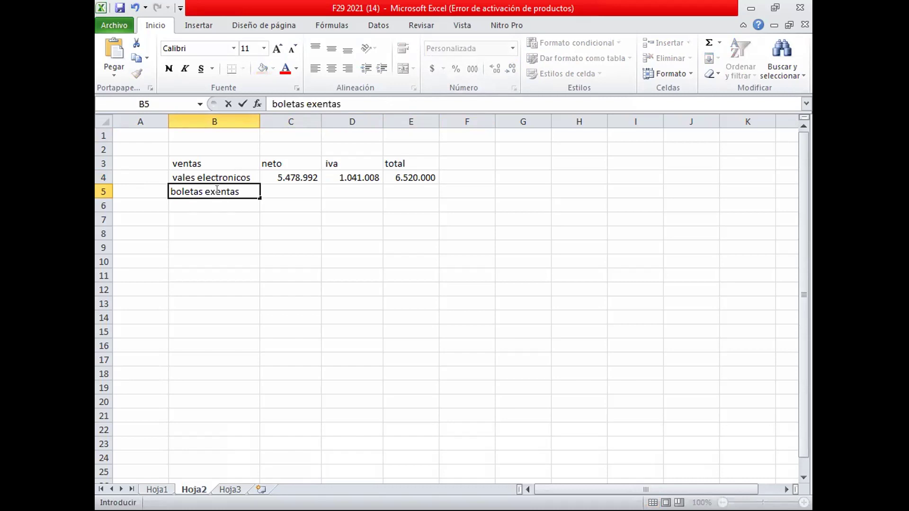
key("Tab")
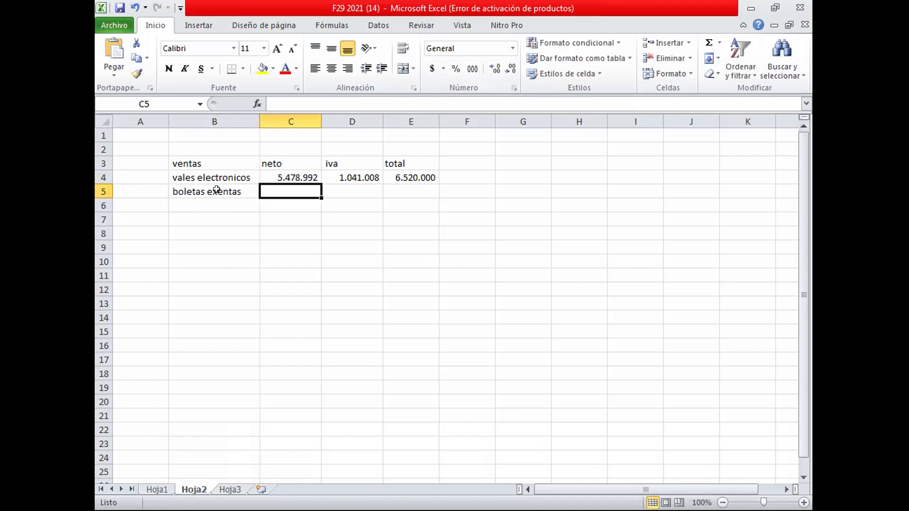
type("2000000")
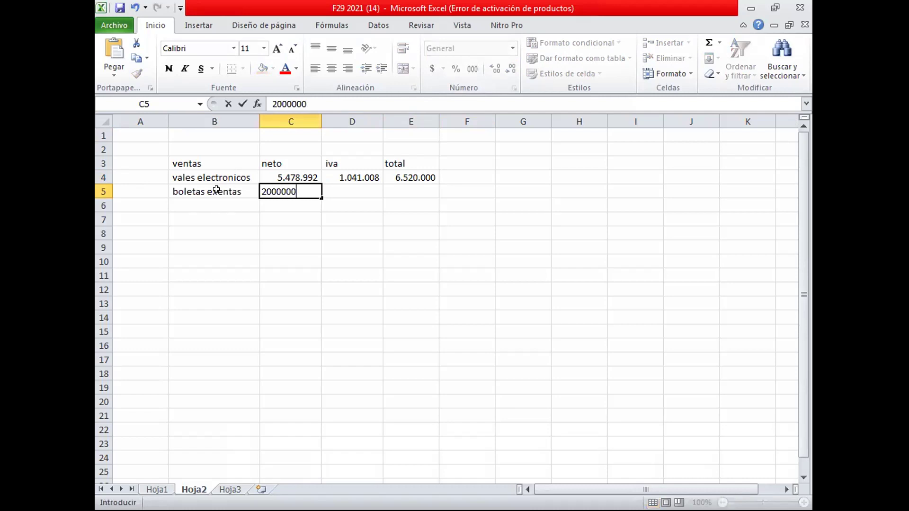
key("Tab")
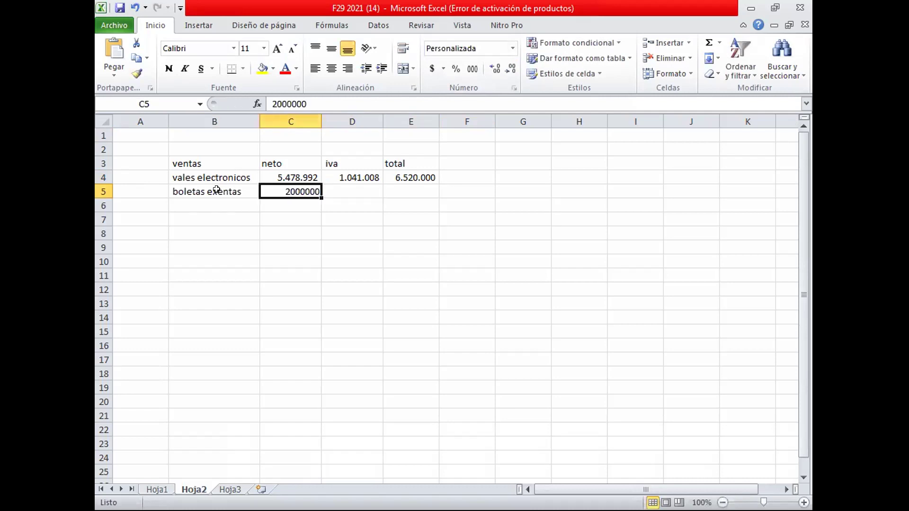
- Copy the number format of the vales electronicos neto in C4 to the cells C5 to E14
left_click(290, 173)
left_click(136, 73)
mouse_move(294, 194)
left_mouse_down()
mouse_move(341, 225)
mouse_move(402, 296)
mouse_move(406, 318)
left_mouse_up()
- Enter an iva of 0 in D5 and total the boletas exentas row in E5 with the formula +C5+D5
left_click(357, 195)
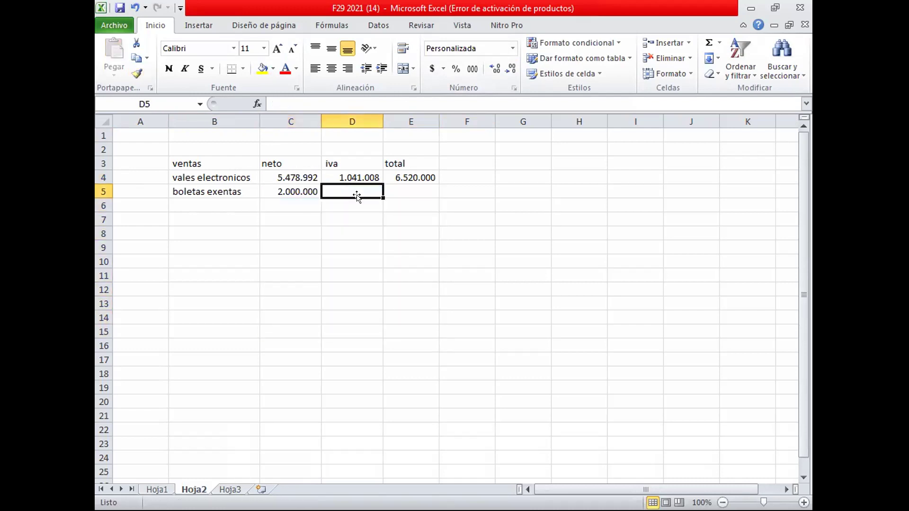
type("0")
key("Tab")
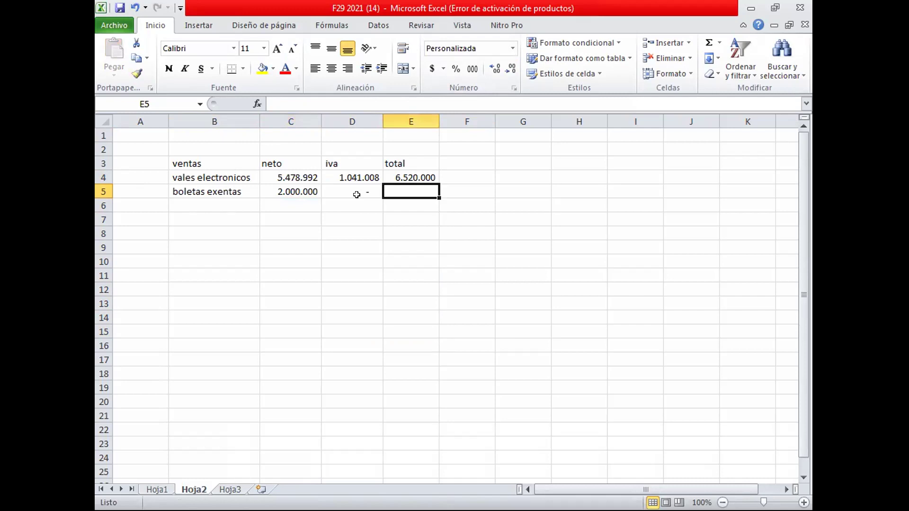
type("+C5+")
left_click(357, 195)
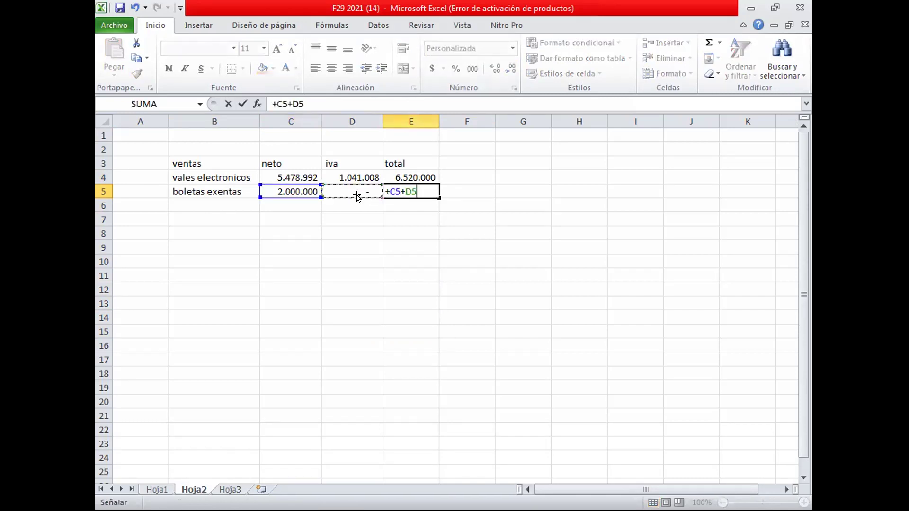
key("Return")
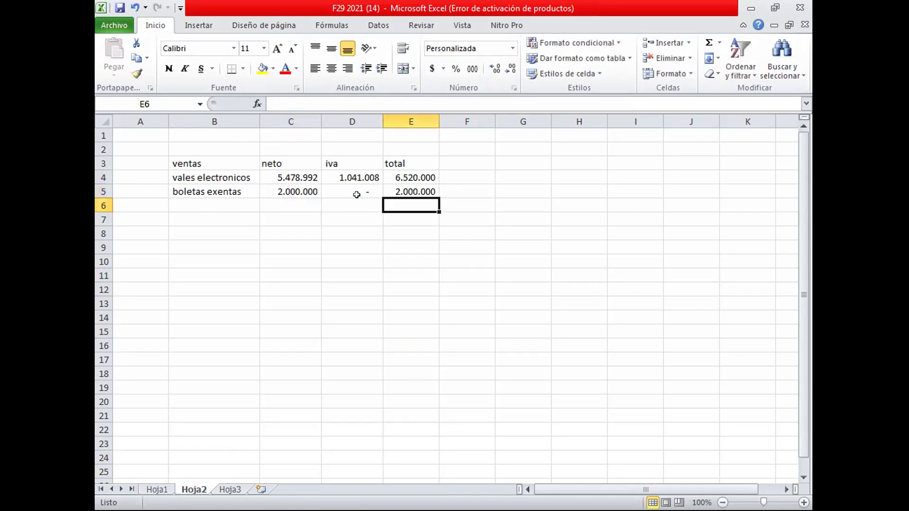
- Label the third sales row "boletas afectas" in B6 and enter a neto of 6974790 in C6
key("Left")
key("Left")
key("Left")
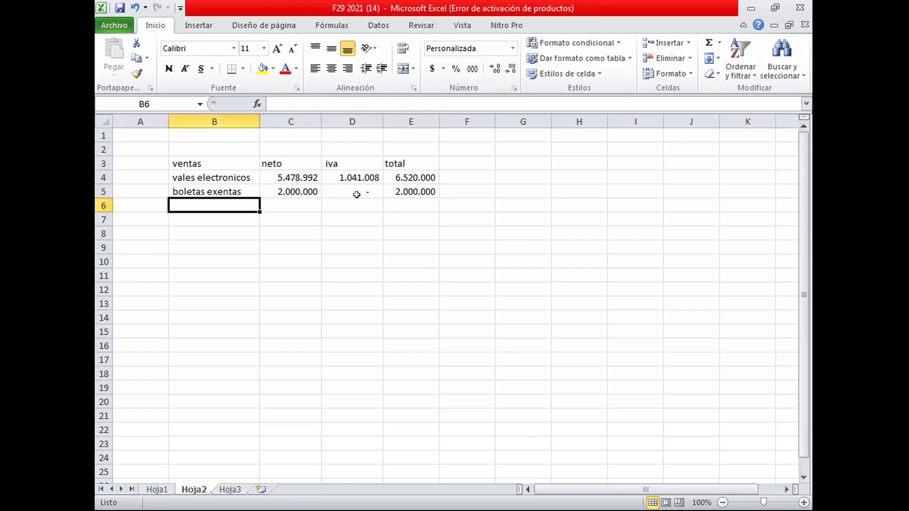
type("boletas ")
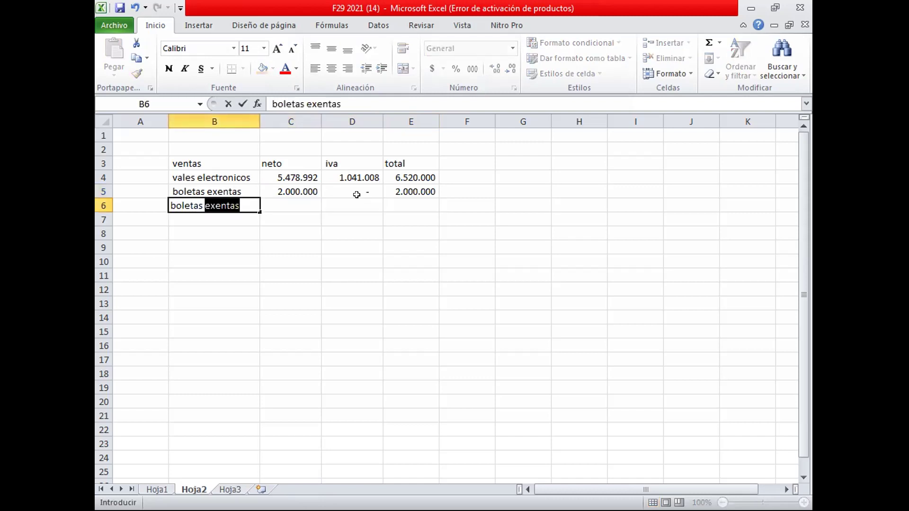
type("afectas")
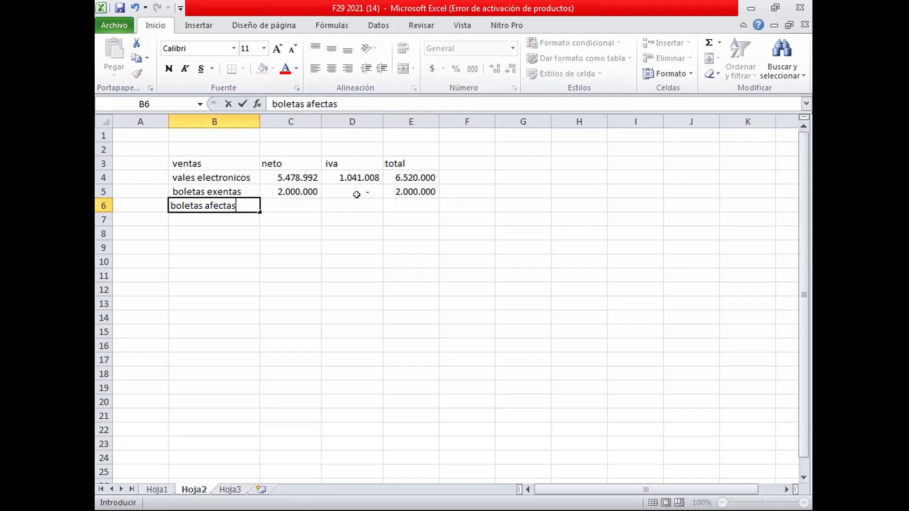
key("Right")
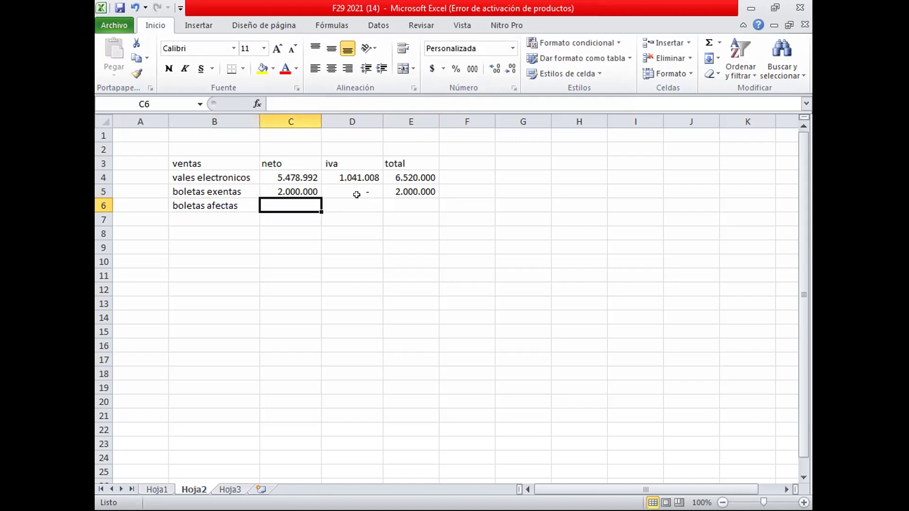
type("6.974.7")
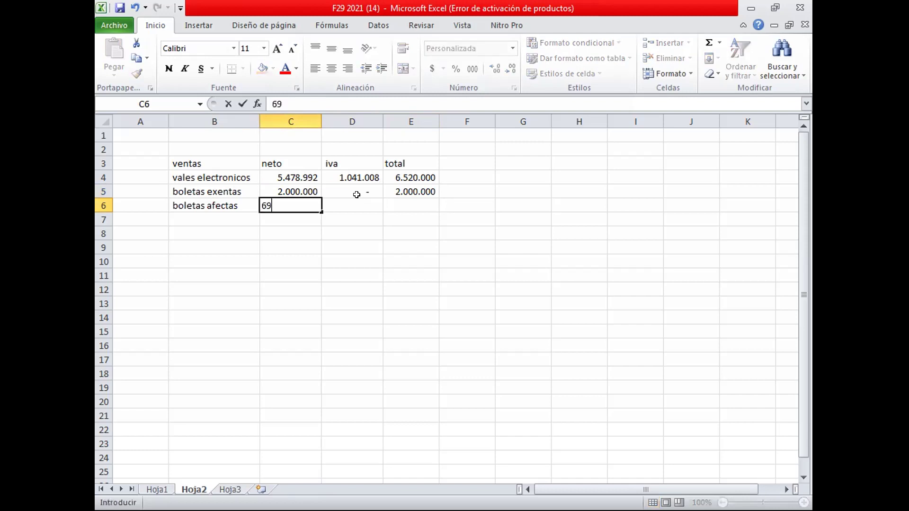
type("90")
key("Right")
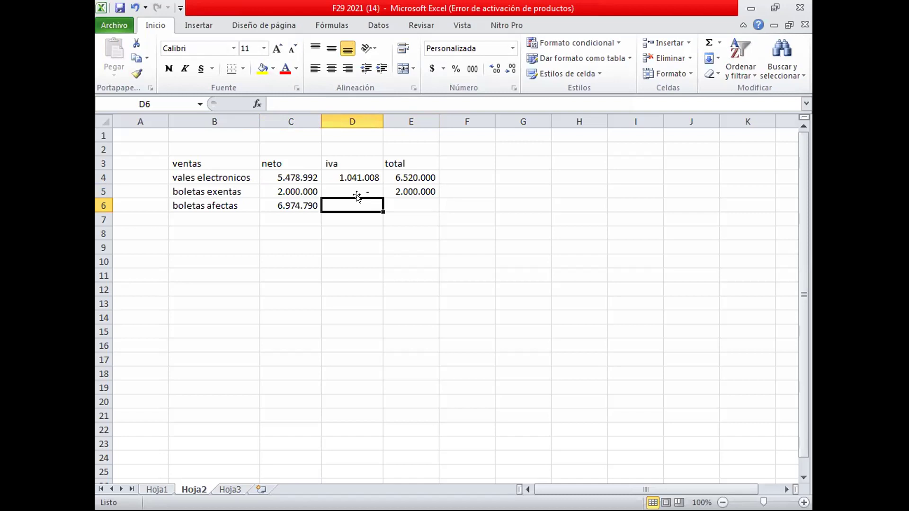
- Enter an iva of 1325210 in D6 and total the boletas afectas row in E6 with the formula +C6+D6
type("1325210")
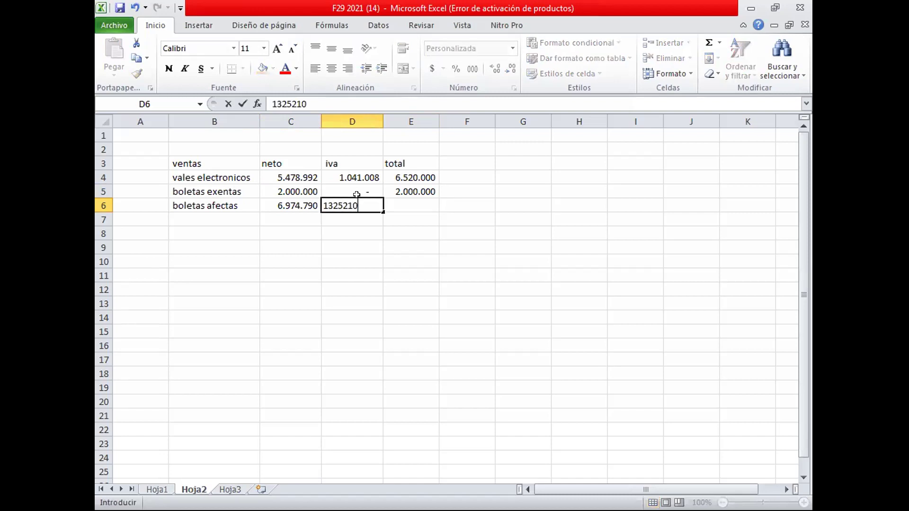
key("Right")
type("+")
key("Left")
key("Left")
type("+")
key("Left")
key("Return")
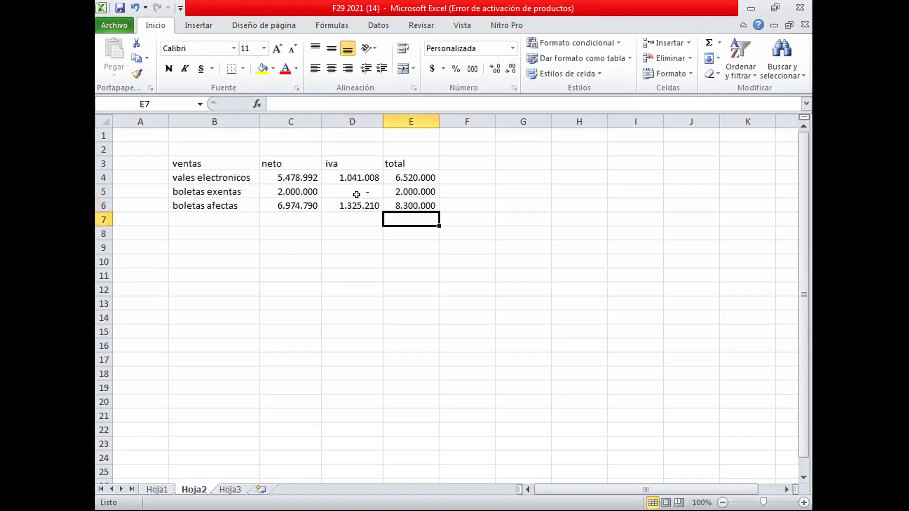
- Label the fourth sales row "facturas" in B7 and enter a neto of 25000000 in C7
key("Left")
key("Left")
key("Left")
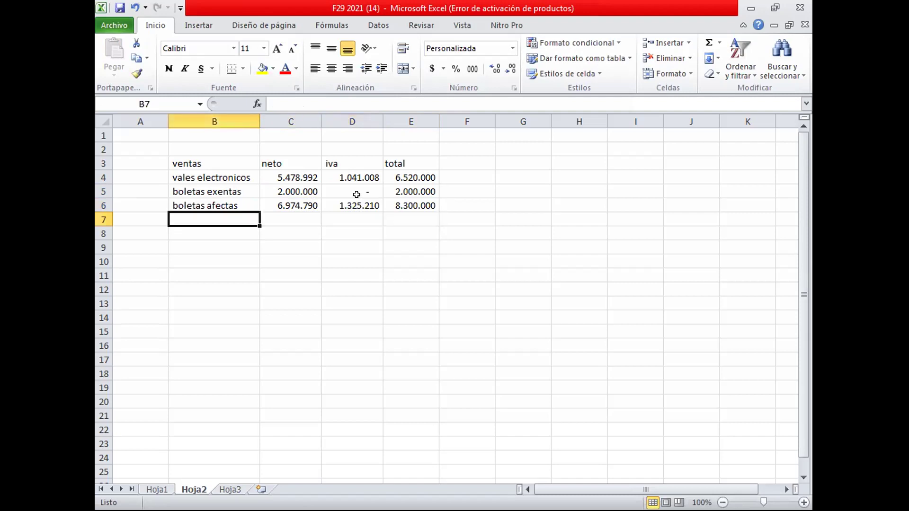
type("facturas")
key("Tab")
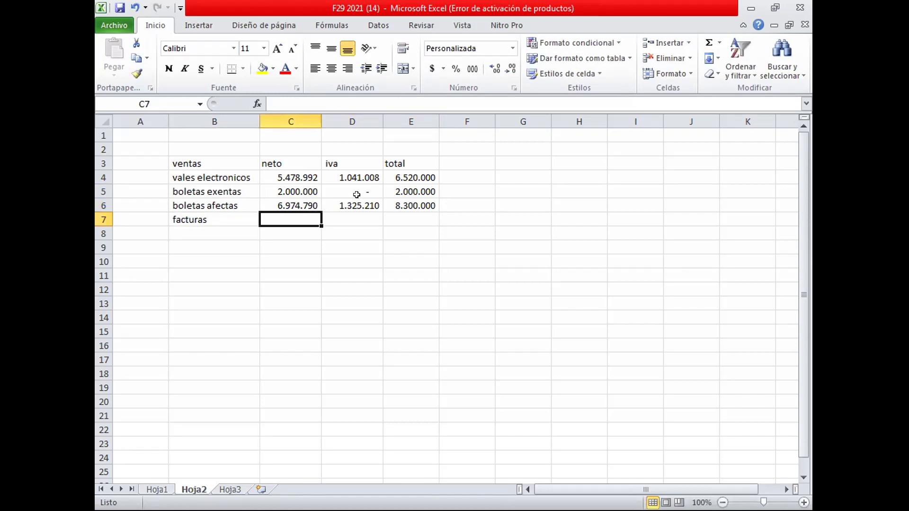
type("25000000")
key("Tab")
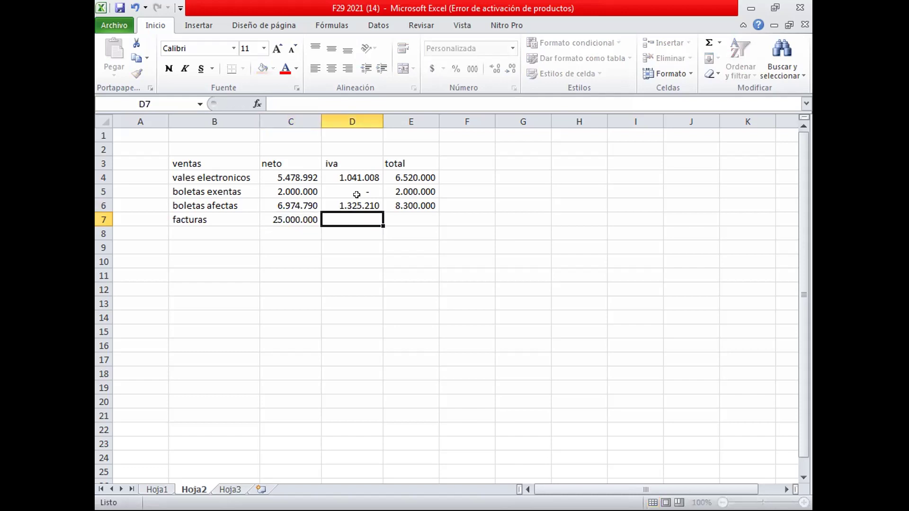
- Enter an iva of 4750000 in D7 and total the facturas row in E7 with the formula +C7+D7
type("4750000")
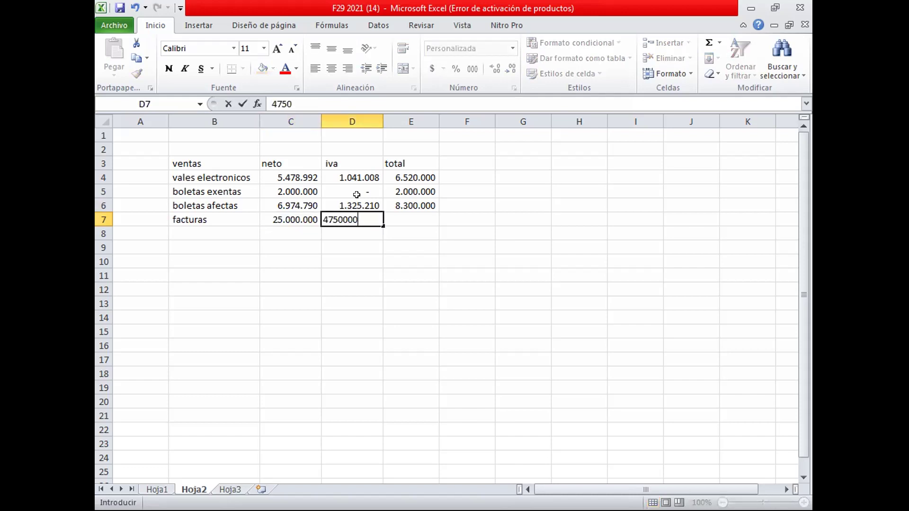
key("Return")
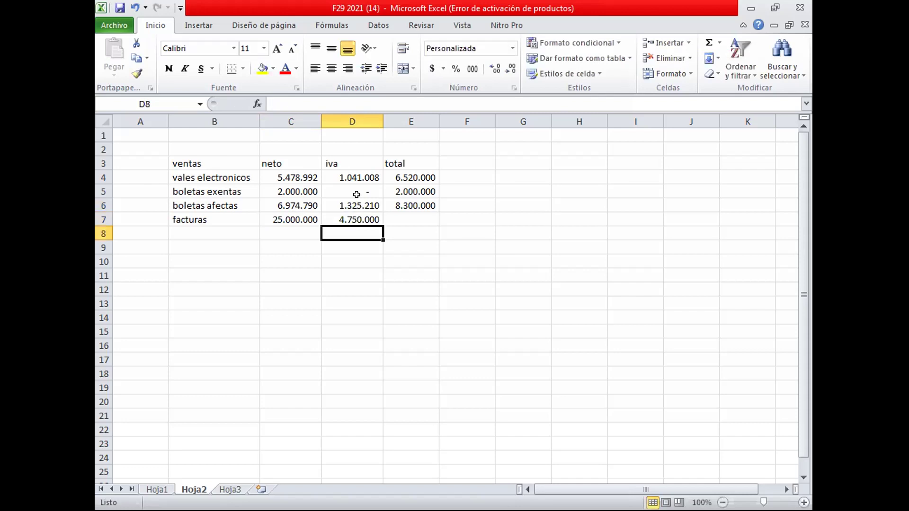
key("Up")
key("Right")
type("+")
key("Left")
key("Left")
type("+")
key("Left")
key("Return")
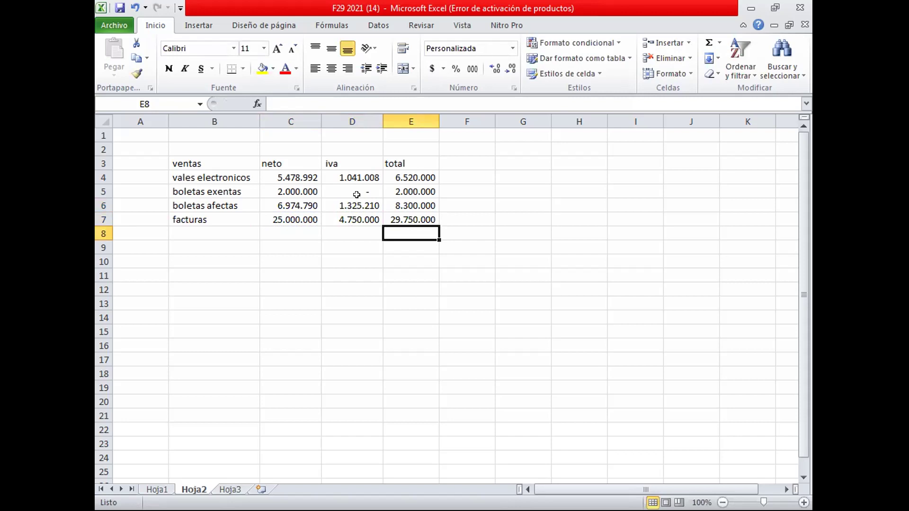
- Label the fifth sales row "notas de debito" in B8 and enter a neto of 250000 in C8
key("Left")
key("Left")
key("Left")
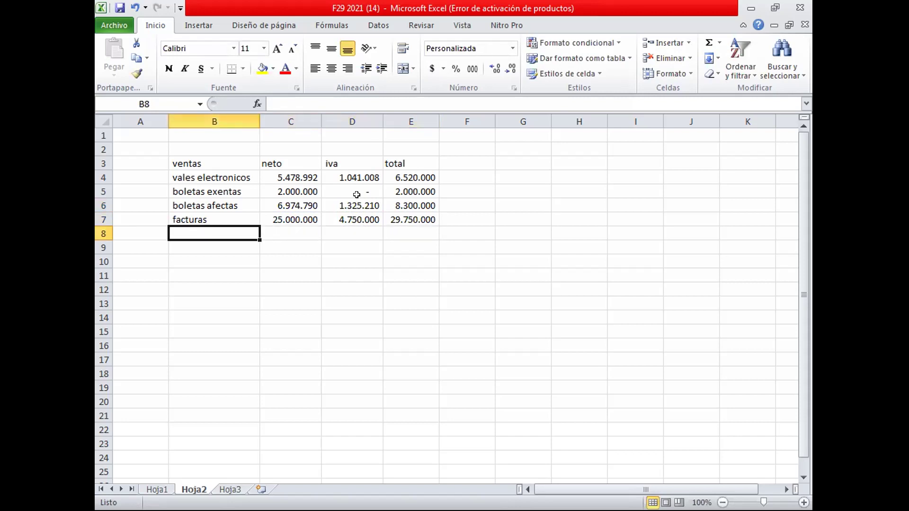
type("notas de")
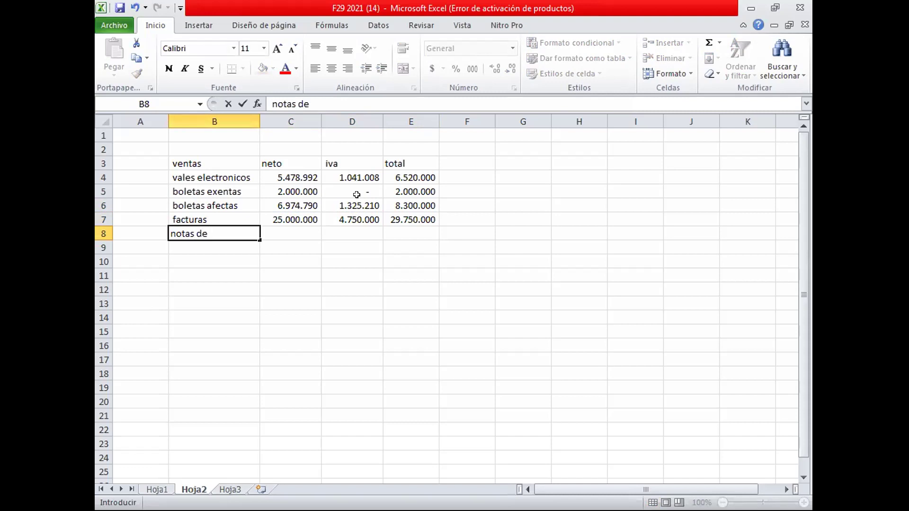
type(" debito")
key("Tab")
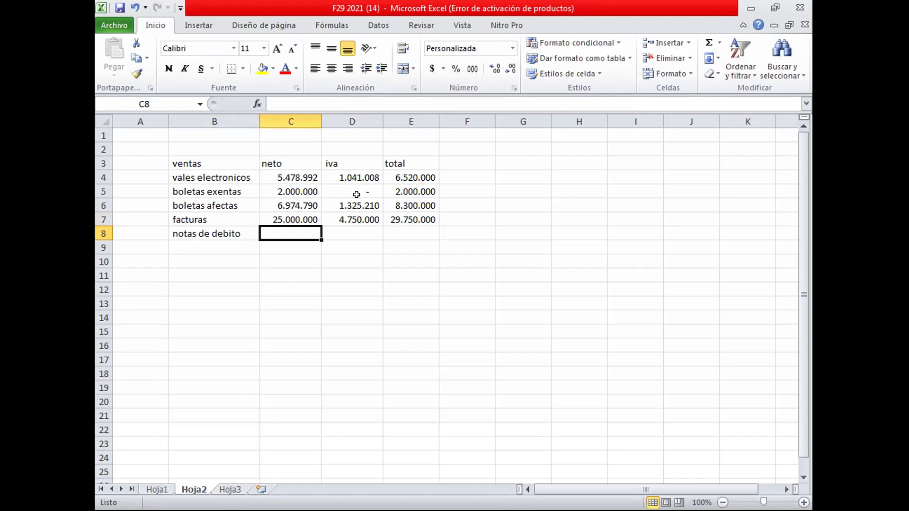
type("250000")
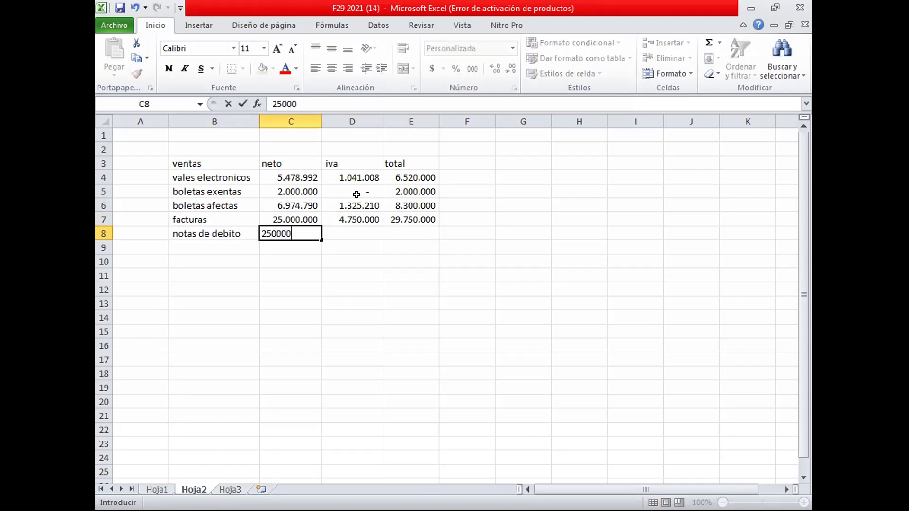
key("Tab")
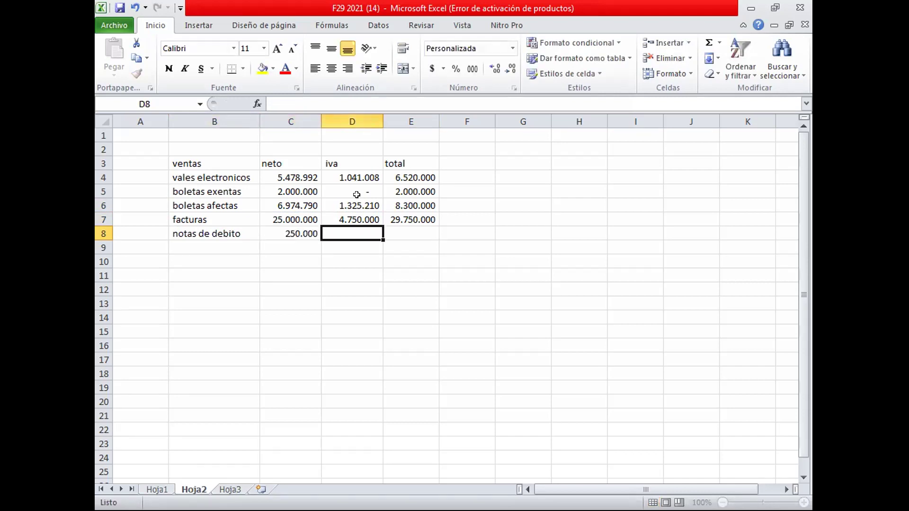
- Enter an iva of 47500 in D8 and total the notas de debito row in E8 with the formula +C8+D8
type("47500")
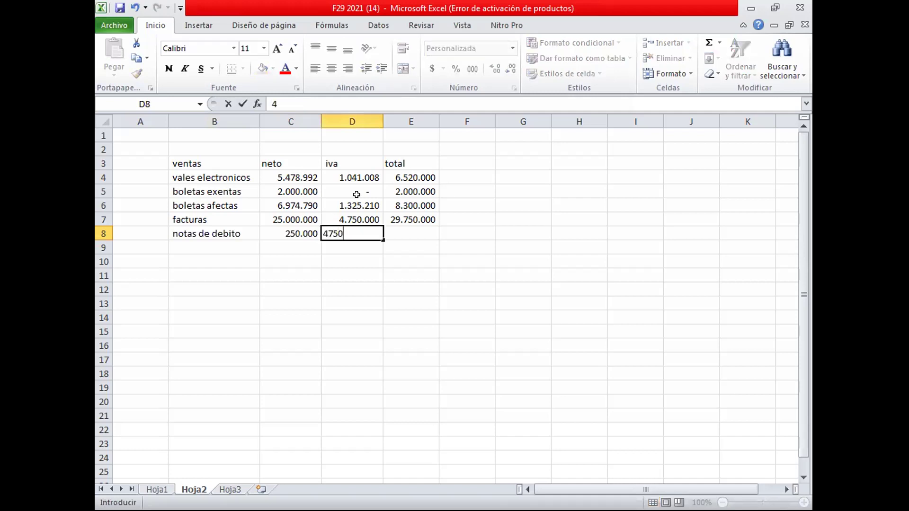
key("Tab")
type("+")
key("Left")
key("Left")
type("+")
key("Left")
key("Return")
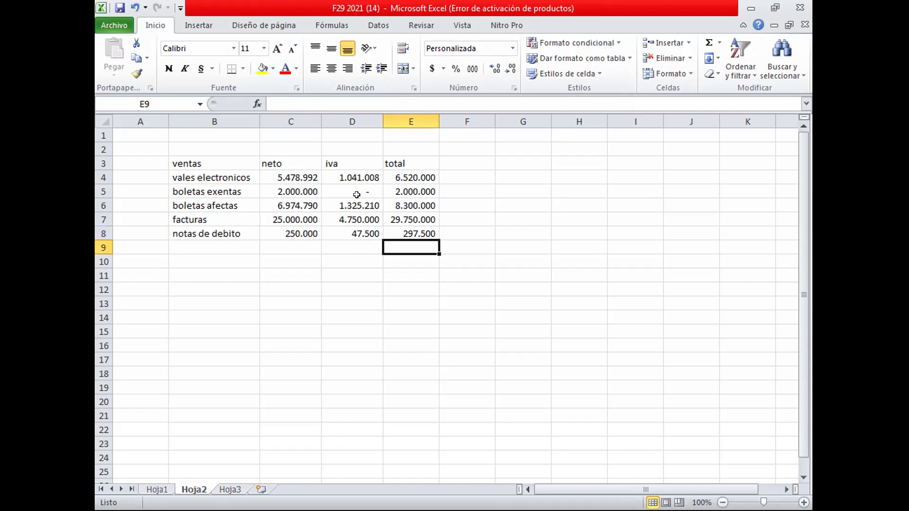
- Check the signs and amounts of the debit and credit note lines in the Genera Débito section of Hoja1
left_click(154, 489)
scroll(413, 338, "up", 10)
scroll(413, 339, "up", 11)
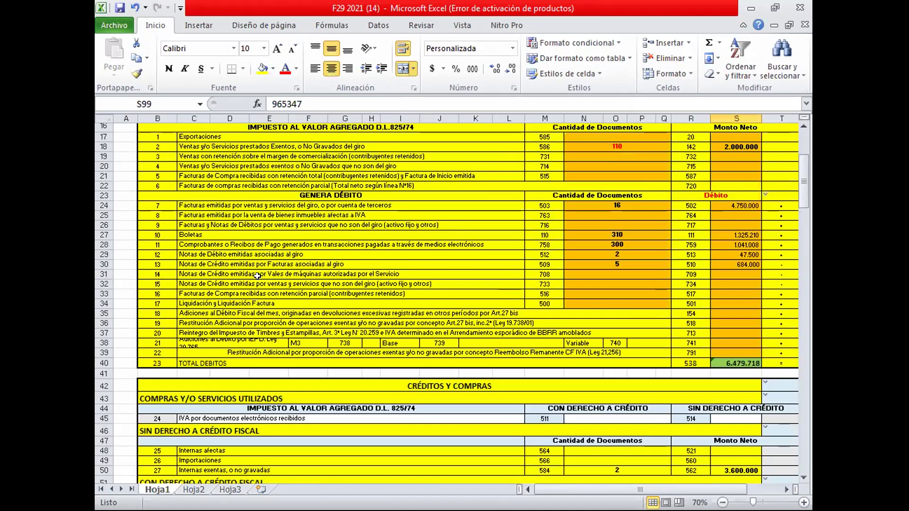
left_click(782, 253)
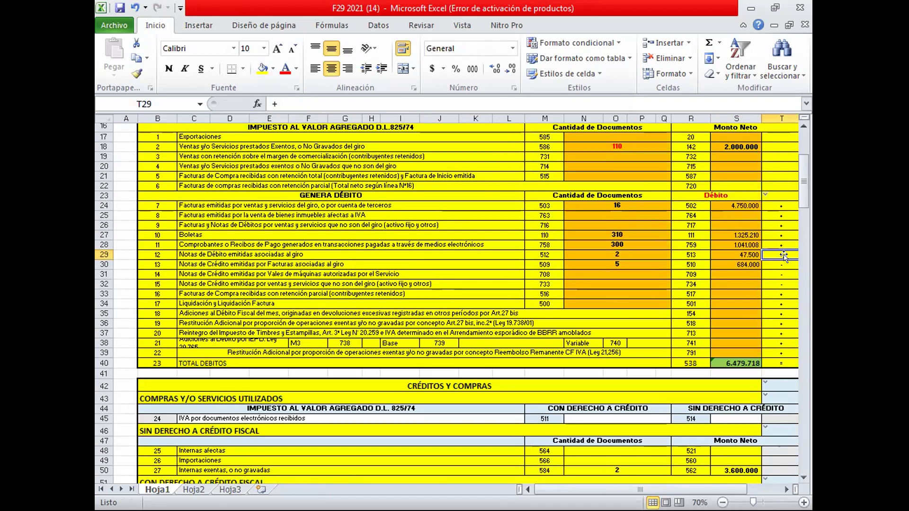
key("Return")
- Label the sixth sales row on Hoja2 "notas de credito" in B9 and enter a neto of -3600000 in C9
left_click(188, 489)
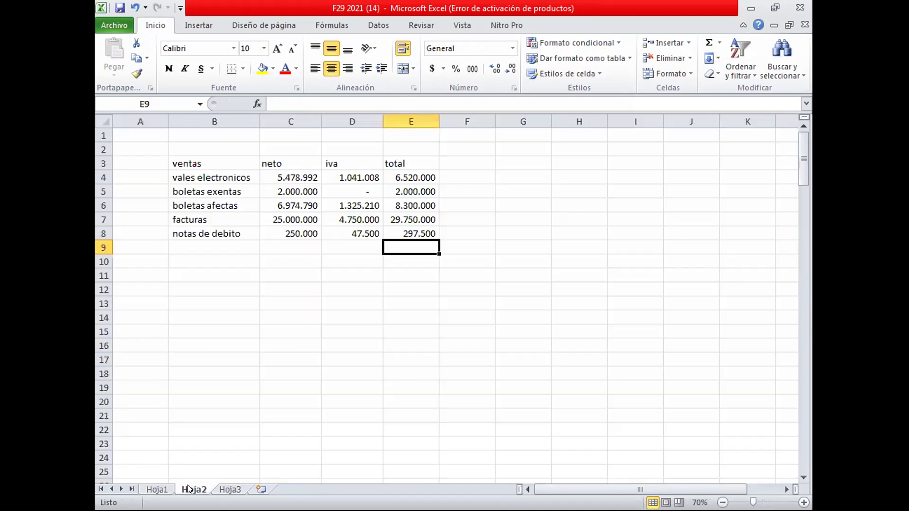
left_click(215, 255)
left_click(215, 250)
type("notas de ")
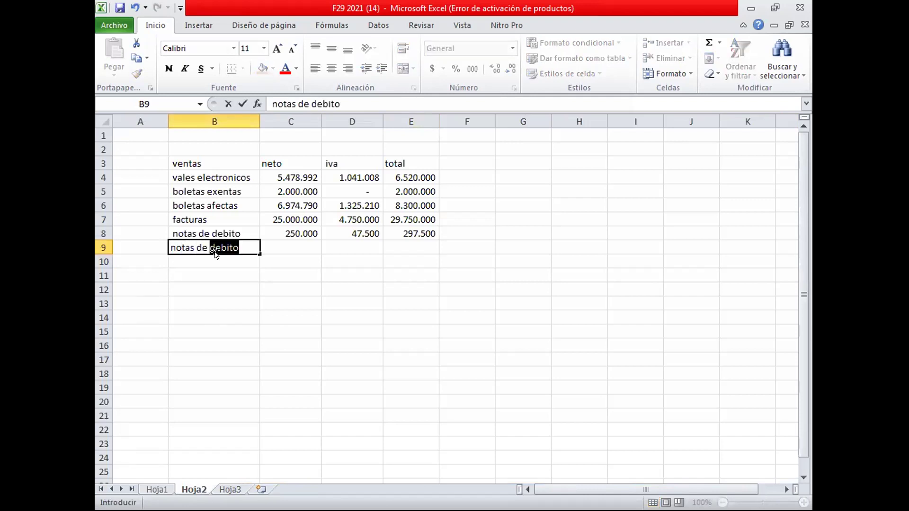
type("credito")
key("Tab")
type("-")
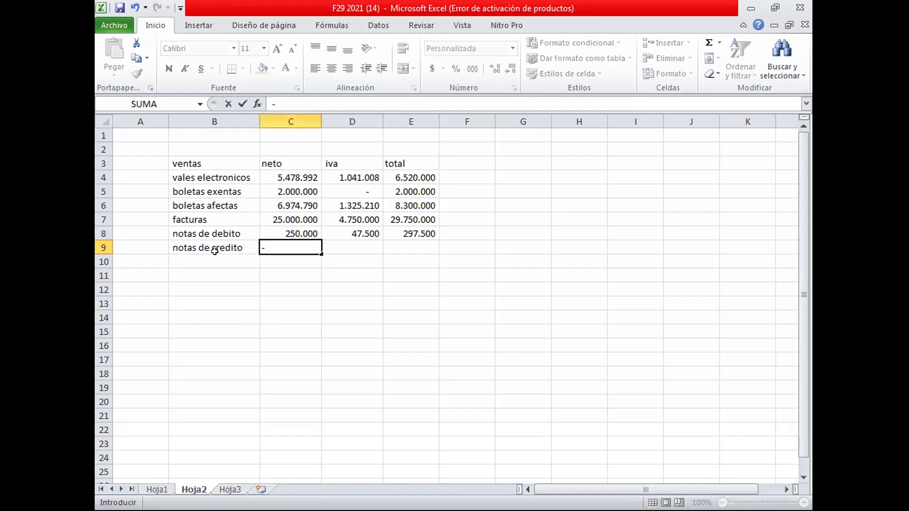
type("3.600.000")
key("Tab")
- Enter an iva of -684000 in D9 and total the notas de credito row in E9 with the formula +C9+D9
type("-")
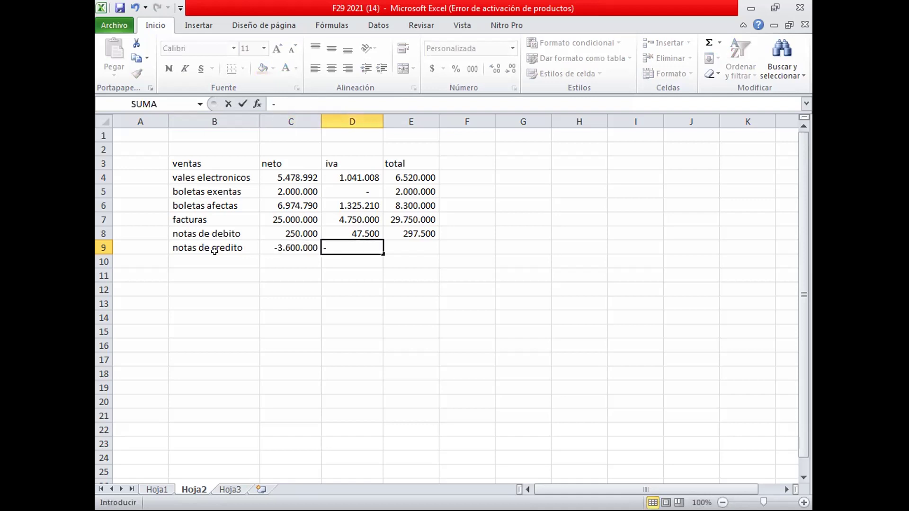
type("684.000")
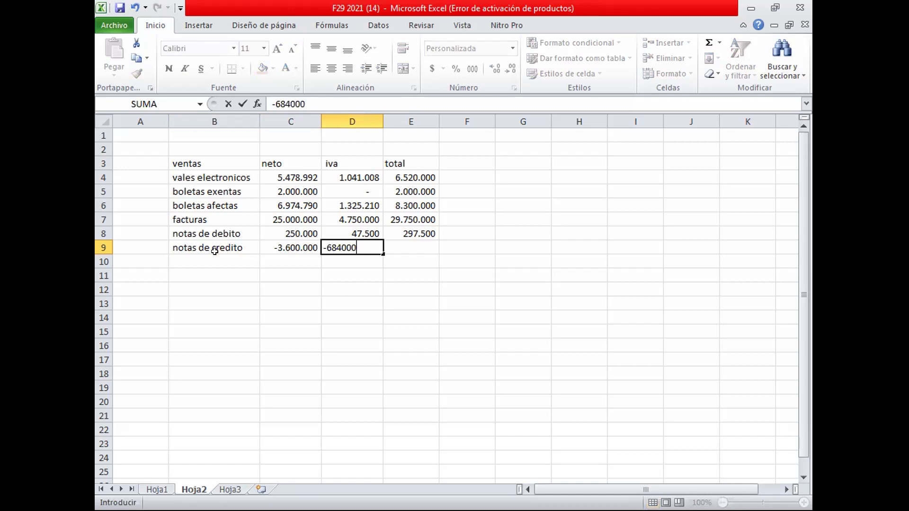
key("Tab")
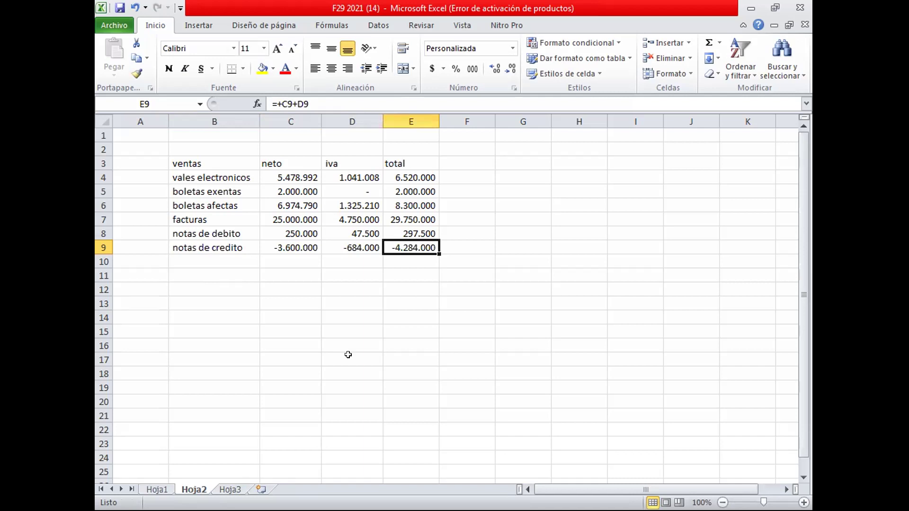
- Label row 10 "totales" in B10 and sum the neto column in C10 with SUMA(C4:C9)
left_click(212, 262)
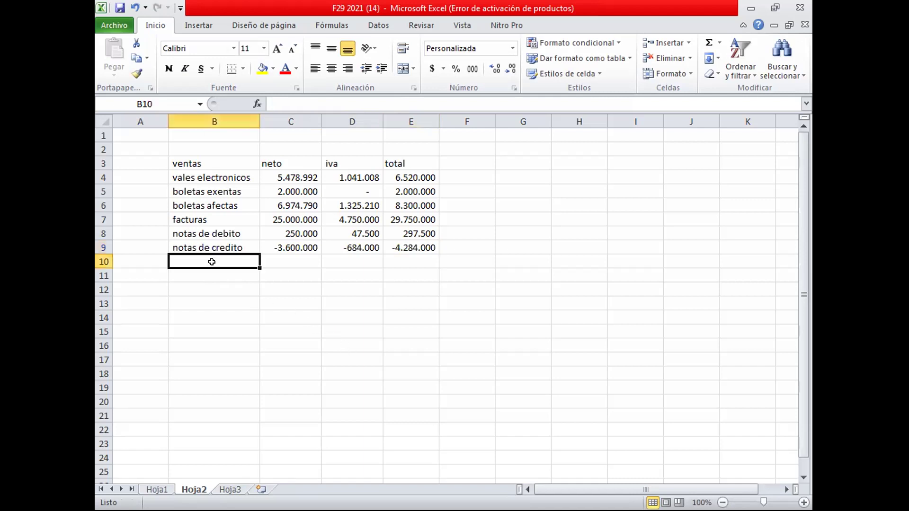
type("totales")
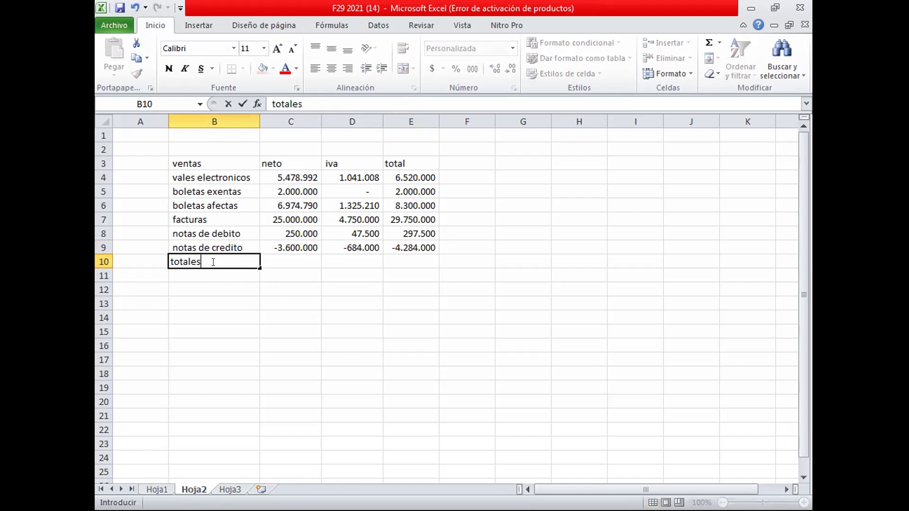
key("Tab")
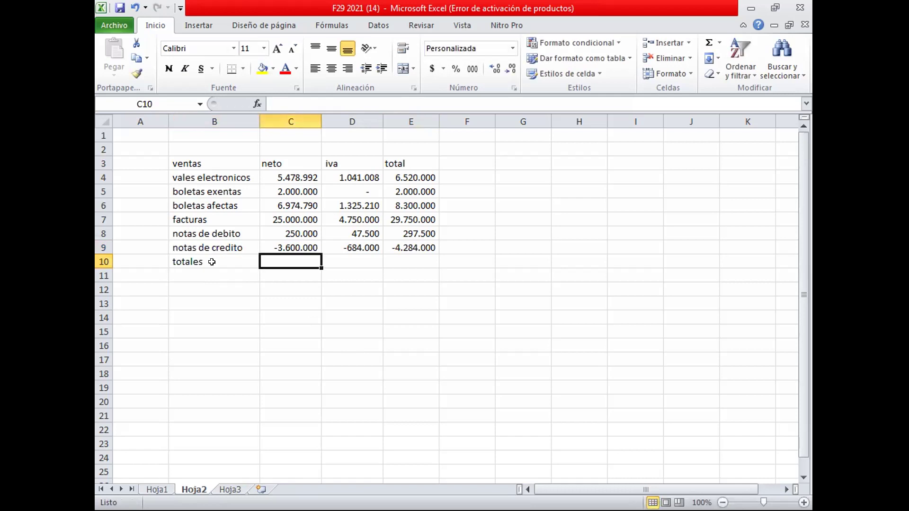
left_click(710, 43)
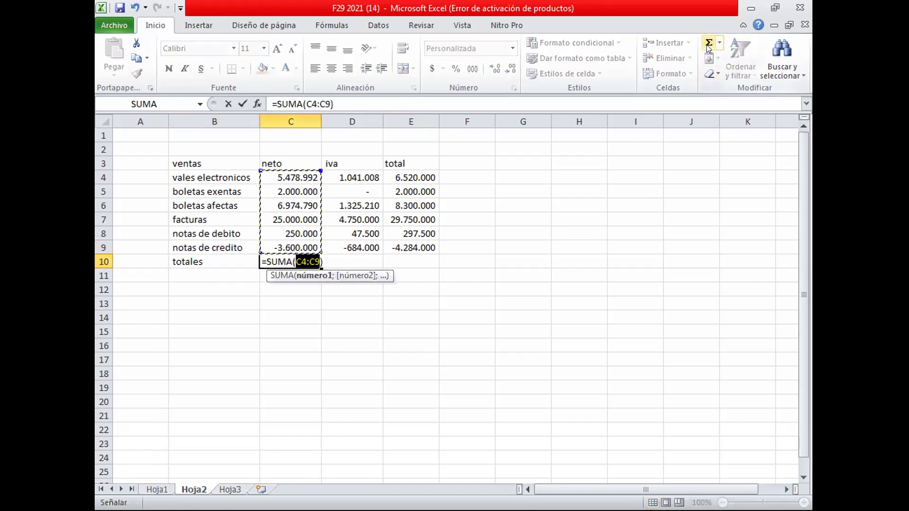
key("Return")
- Copy the neto sum formula from C10 to the iva and total columns in D10:E10
left_click(291, 263)
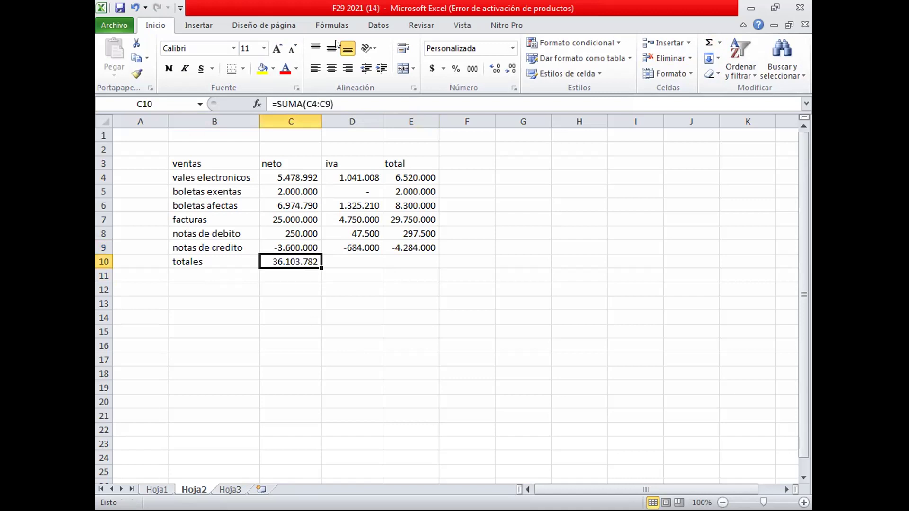
right_click(294, 263)
left_click(335, 43)
left_click_drag(350, 261, 405, 261)
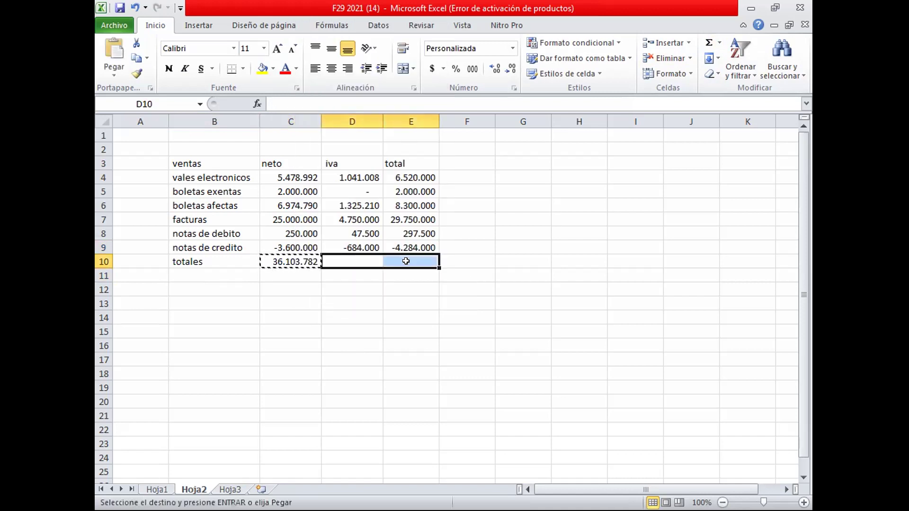
key("Return")
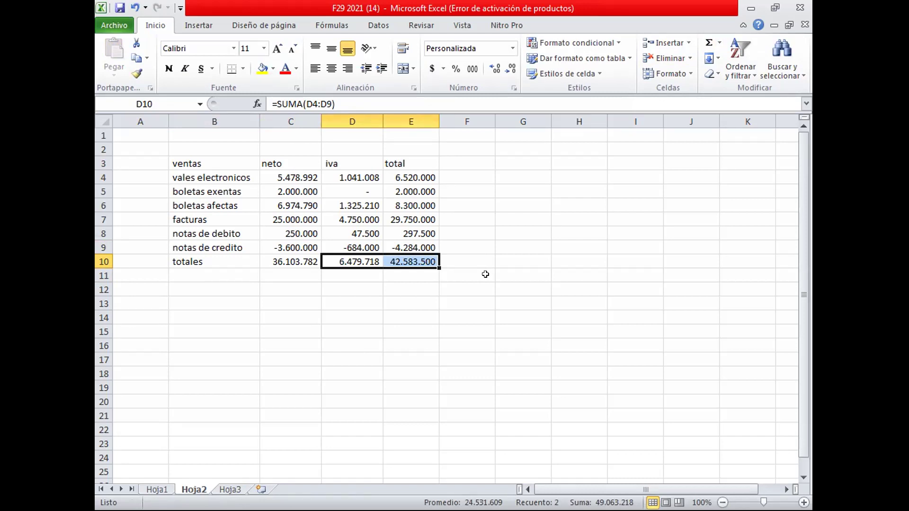
- Locate the PPM Base Imponible field on Hoja1 and compare the neto and total sums in row 10 of Hoja2
left_click(151, 490)
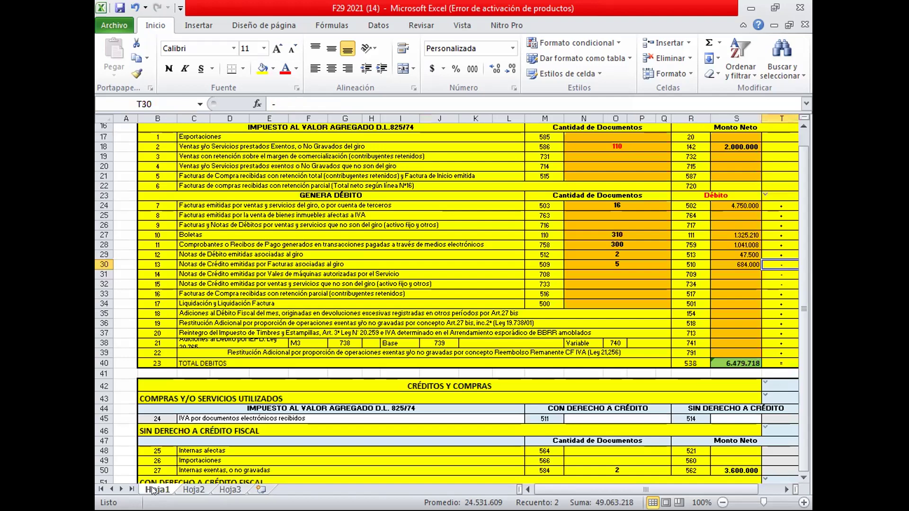
scroll(506, 355, "down", 17)
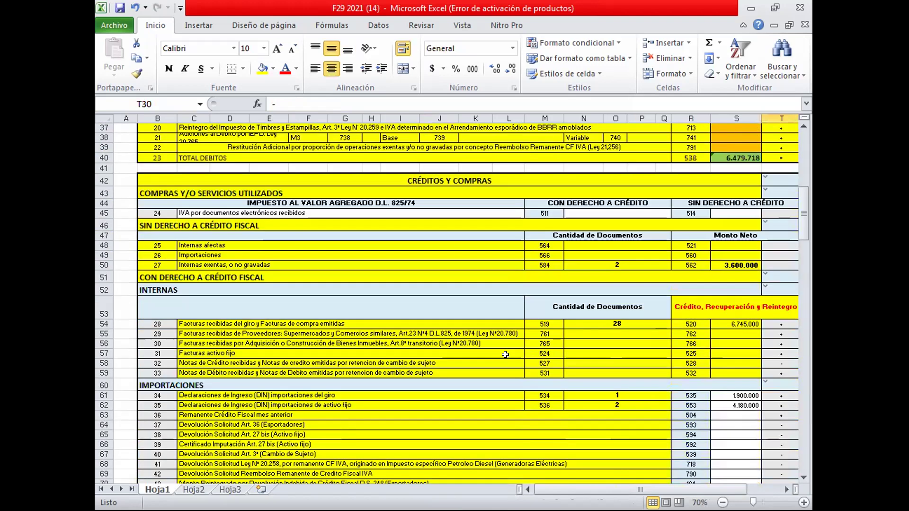
scroll(506, 355, "down", 11)
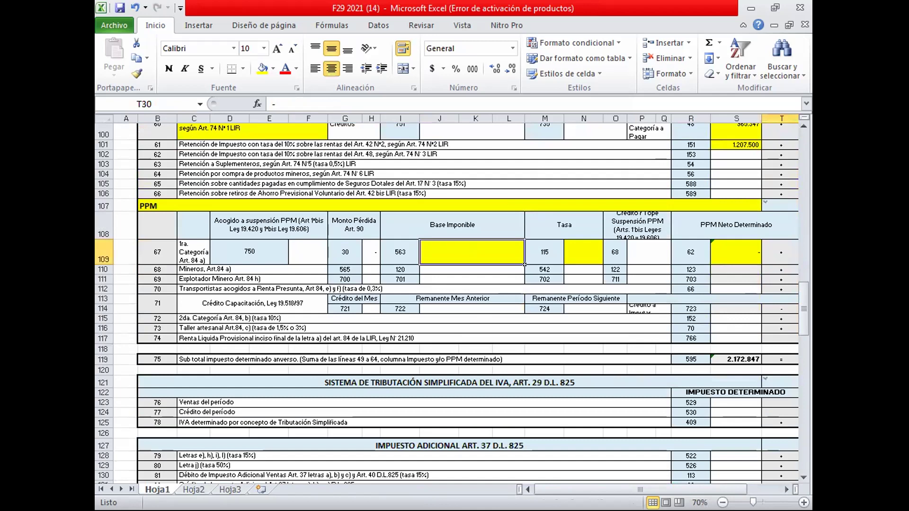
left_click(196, 490)
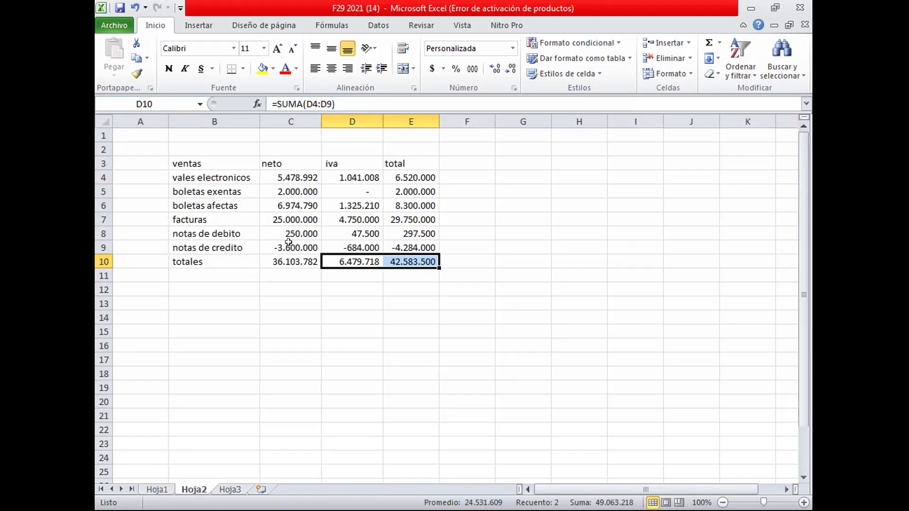
left_click(282, 263)
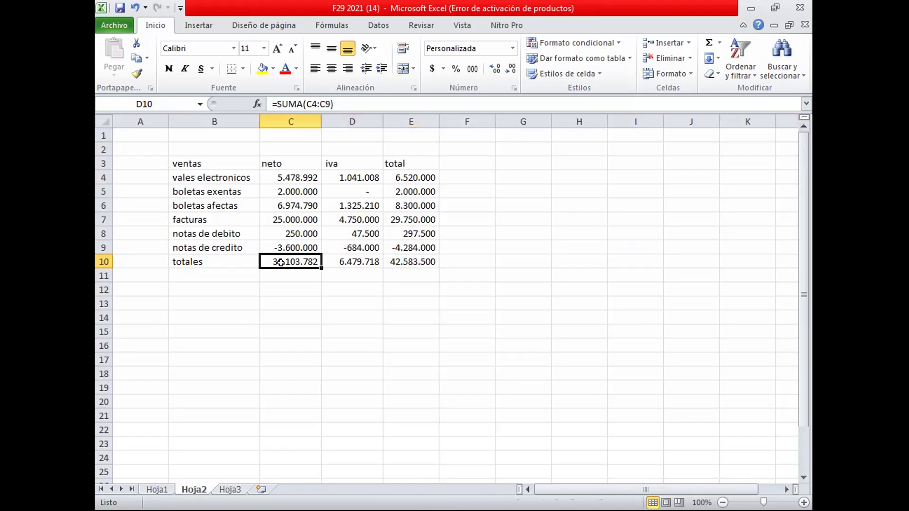
left_click(406, 261)
left_click(295, 258)
left_click(415, 258)
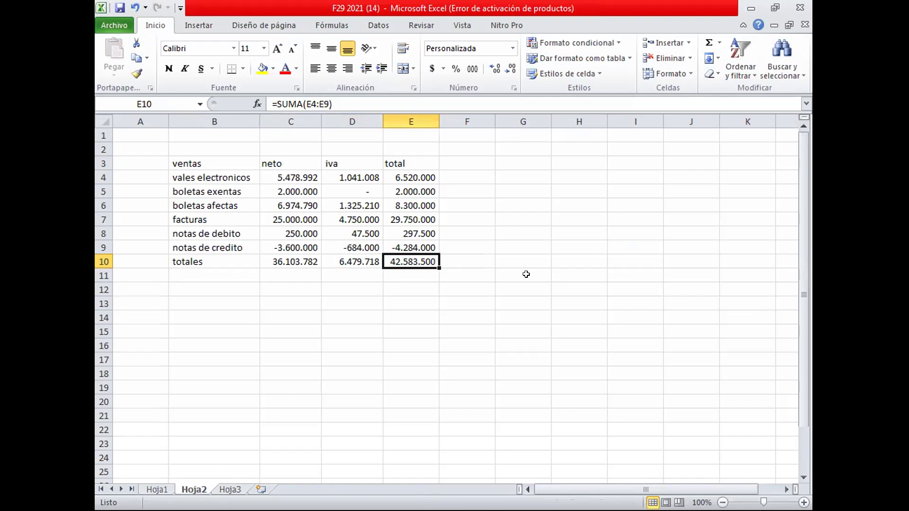
- Enter 36103782 as the first-category PPM Base Imponible in J109 of Hoja1 and a Tasa of 1,5 in N109
left_click(148, 491)
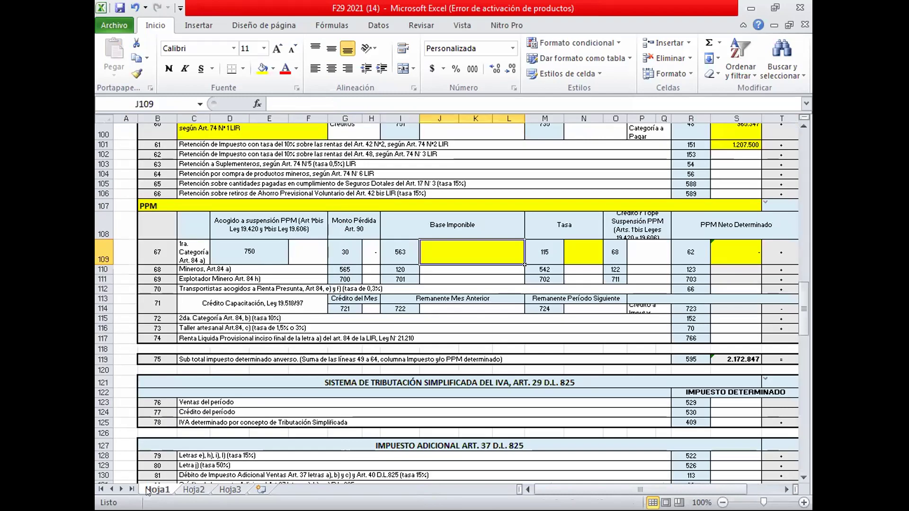
type("36")
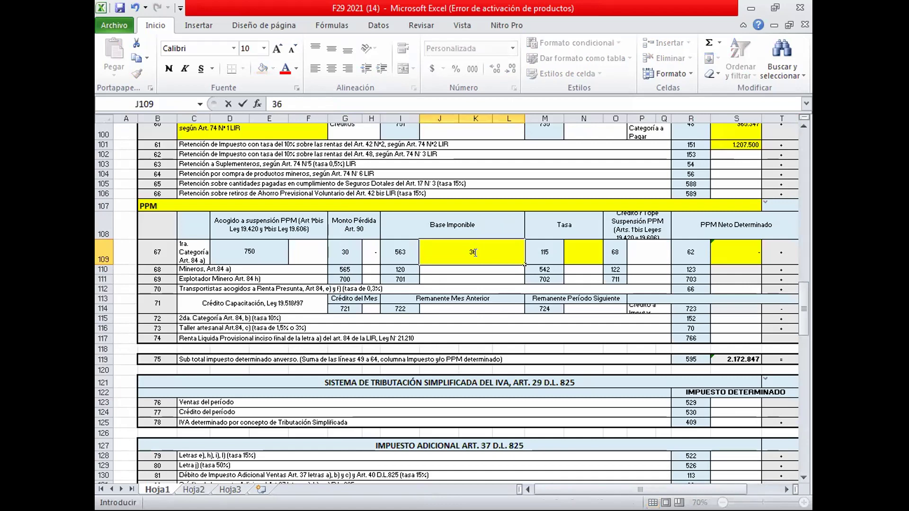
type("103782")
key("Tab")
key("Tab")
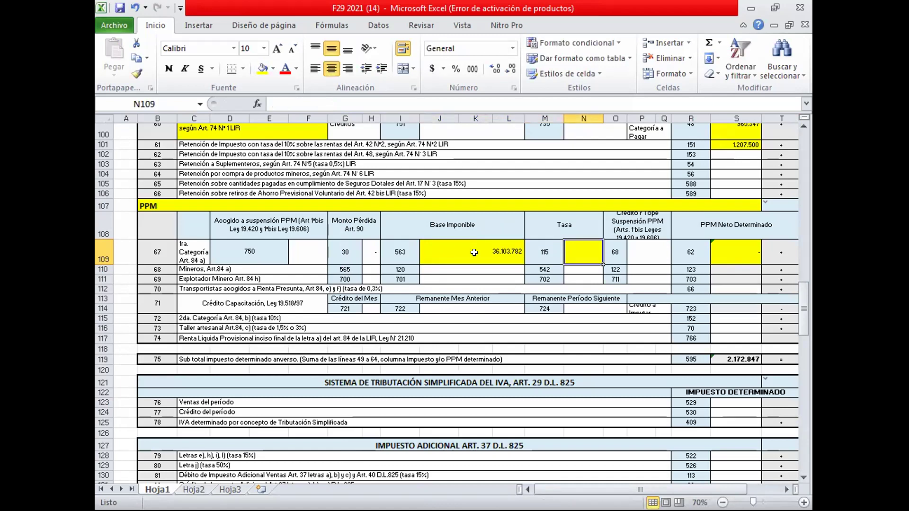
type("1,5")
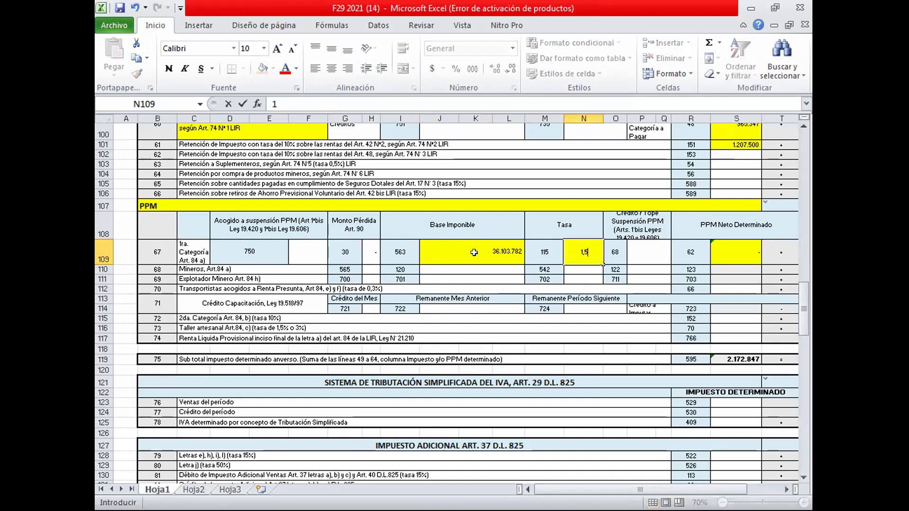
key("Return")
key("Up")
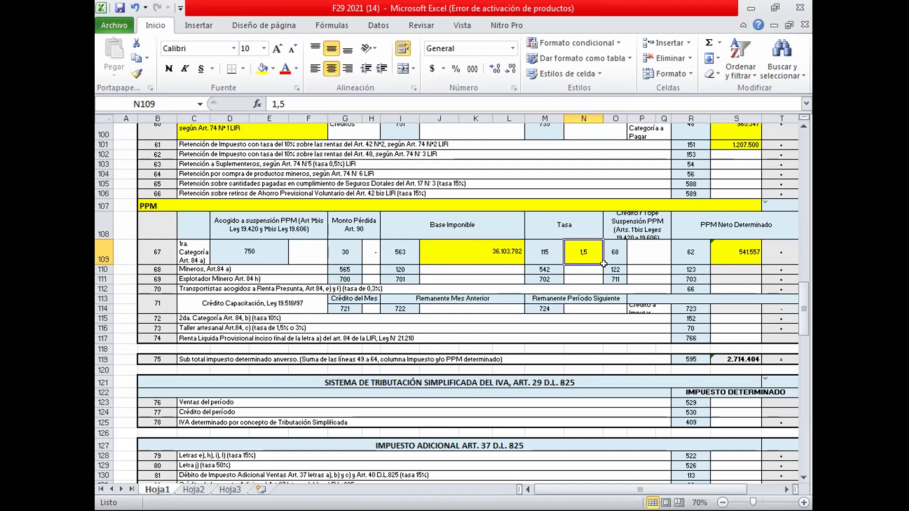
- Examine how the PPM Neto Determinado formula in S109 derives from the Base Imponible in J109 and the Tasa in N109
left_click(740, 251)
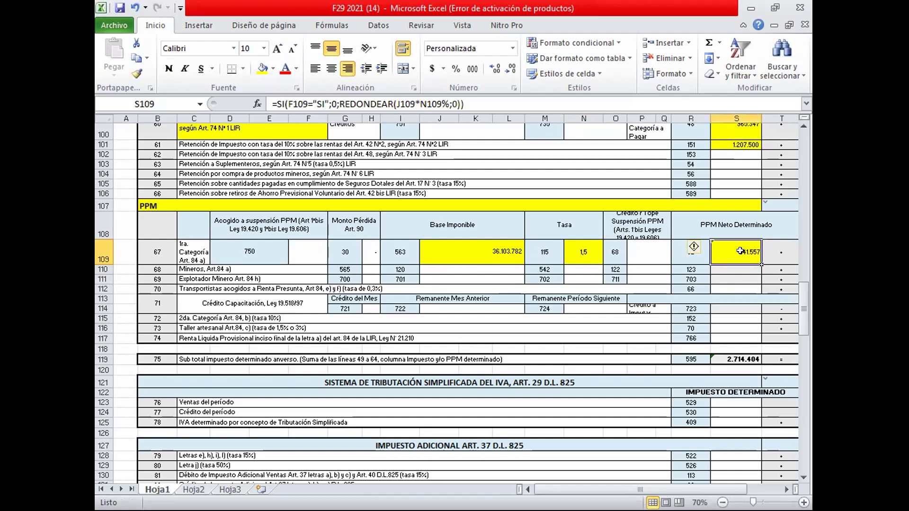
left_click(482, 249)
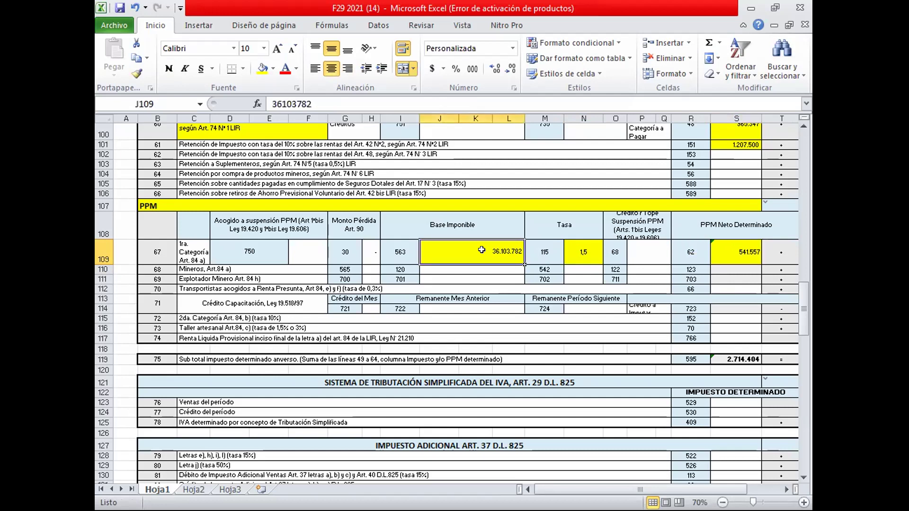
left_click(574, 252)
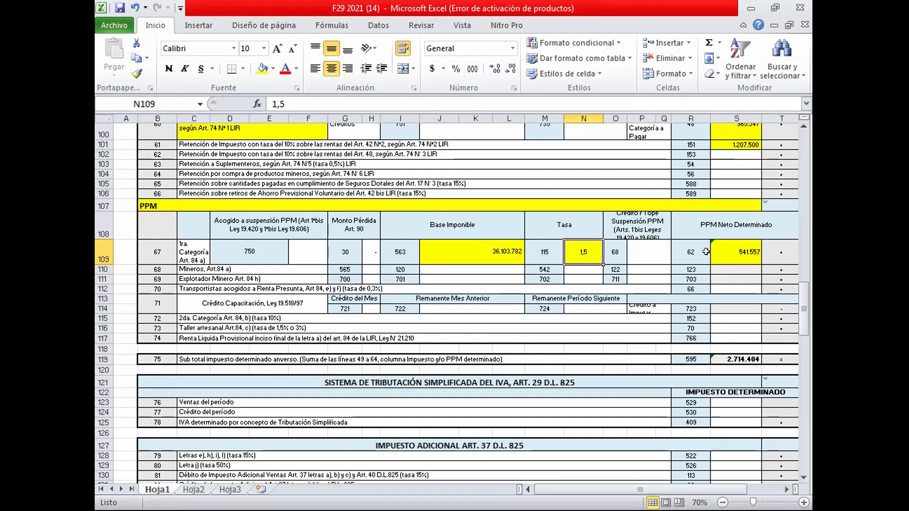
left_click(739, 252)
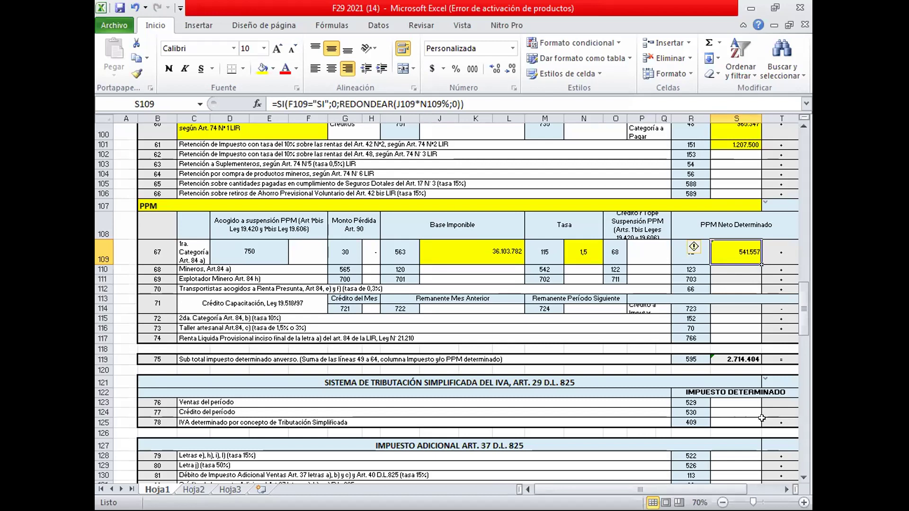
scroll(761, 418, "down", 8)
scroll(762, 418, "up", 7)
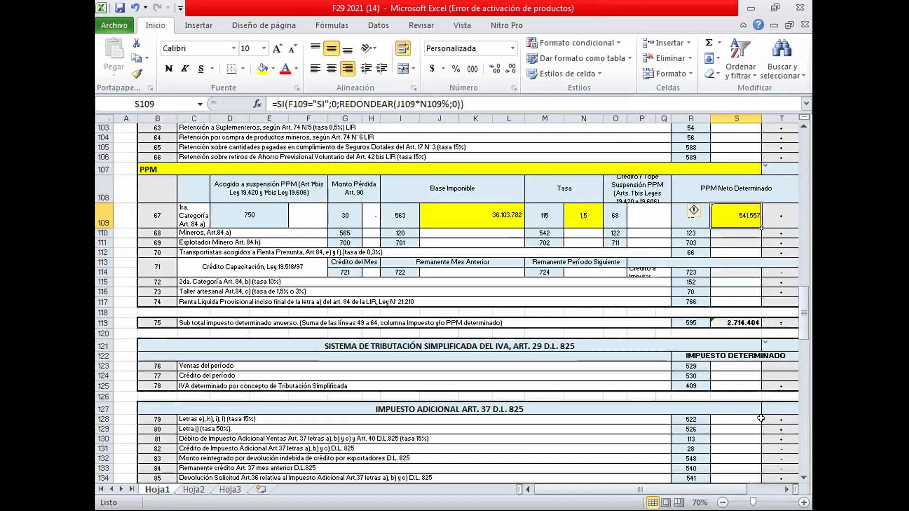
left_click(496, 216)
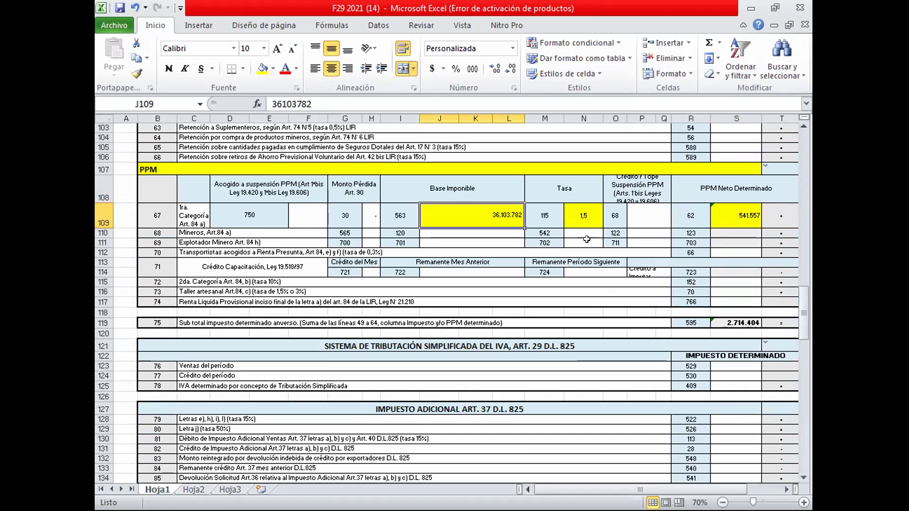
left_click(583, 213)
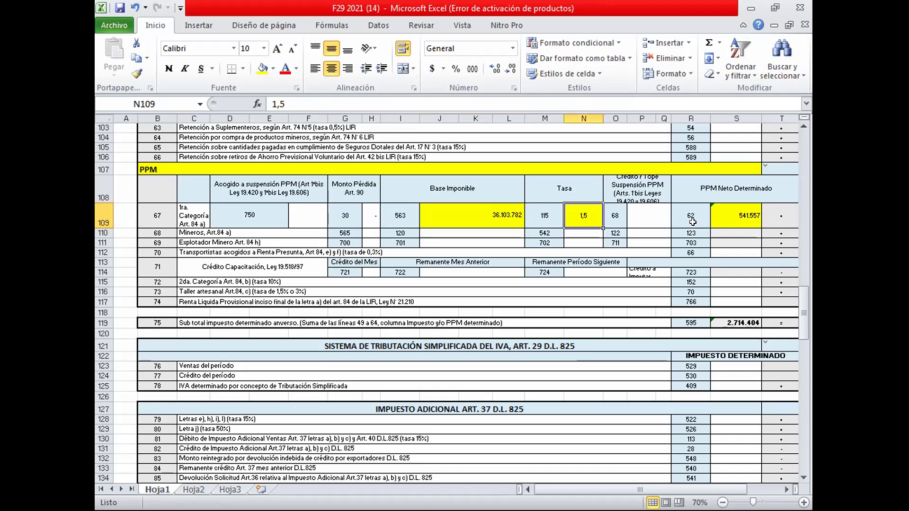
left_click(742, 212)
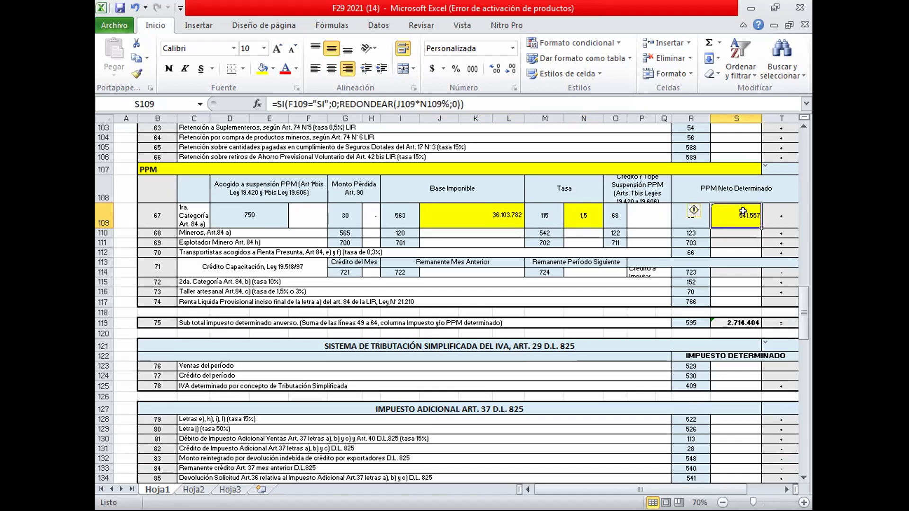
left_click(498, 216)
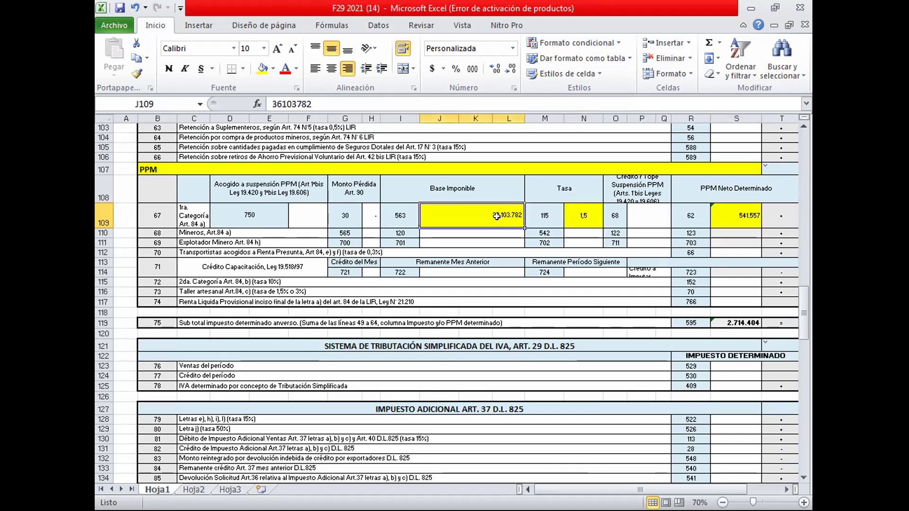
left_click(583, 214)
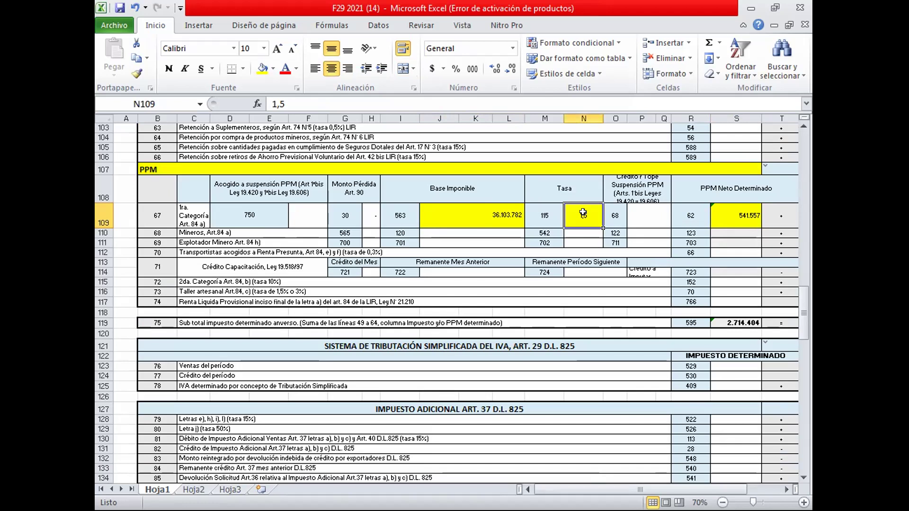
left_click(729, 212)
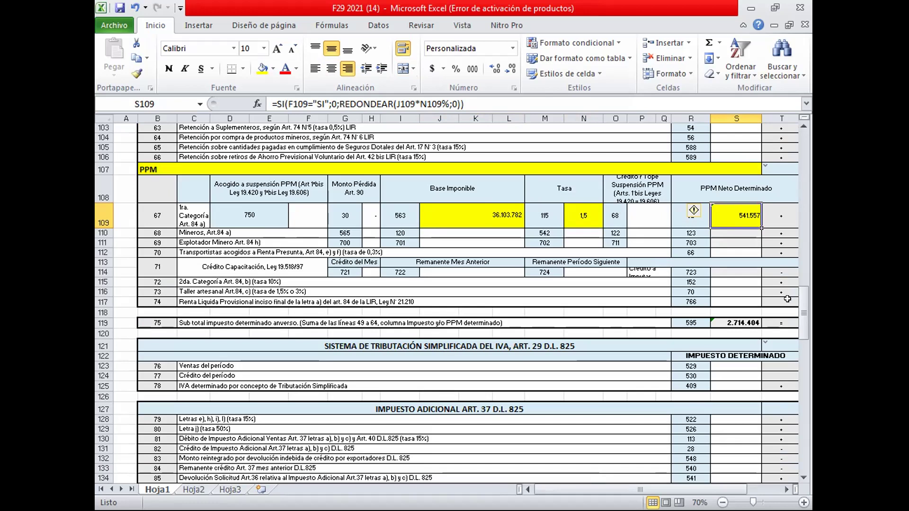
- Clear the PPM Neto Determinado formula in S109 and undo the deletion
key("Delete")
key("Return")
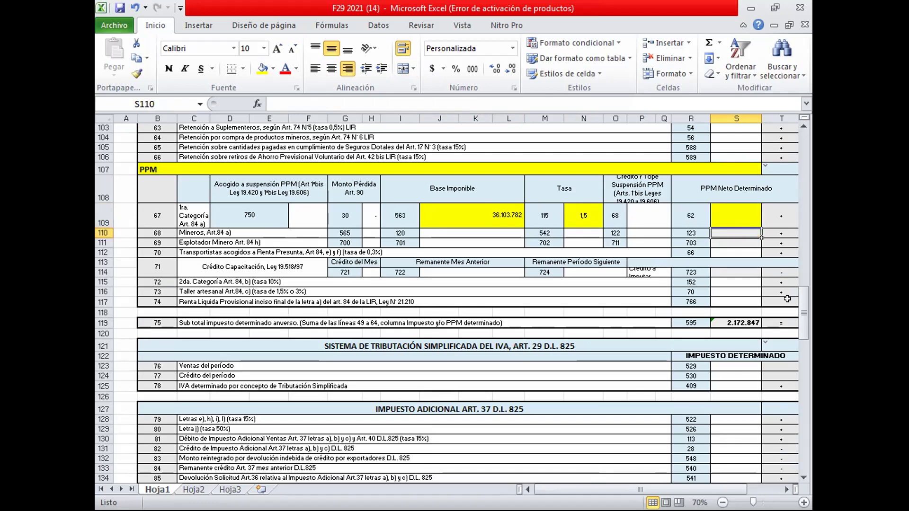
key("Up")
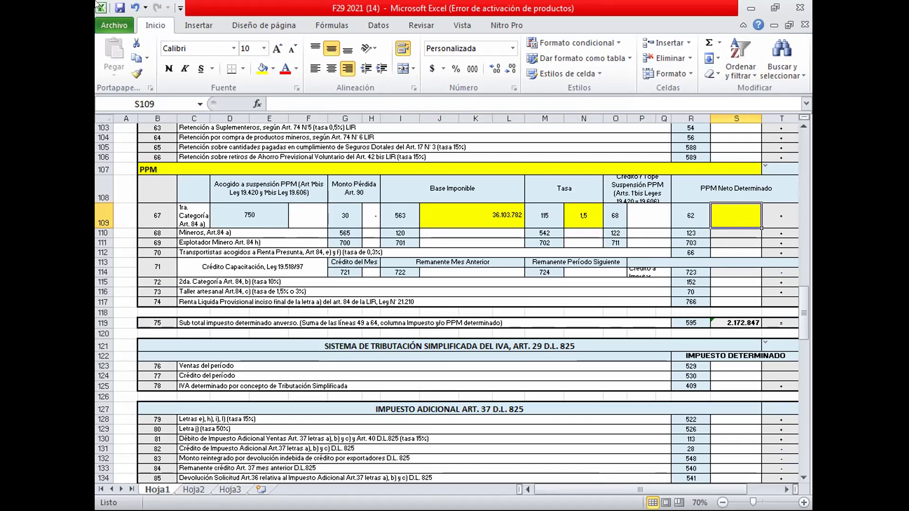
left_click(135, 7)
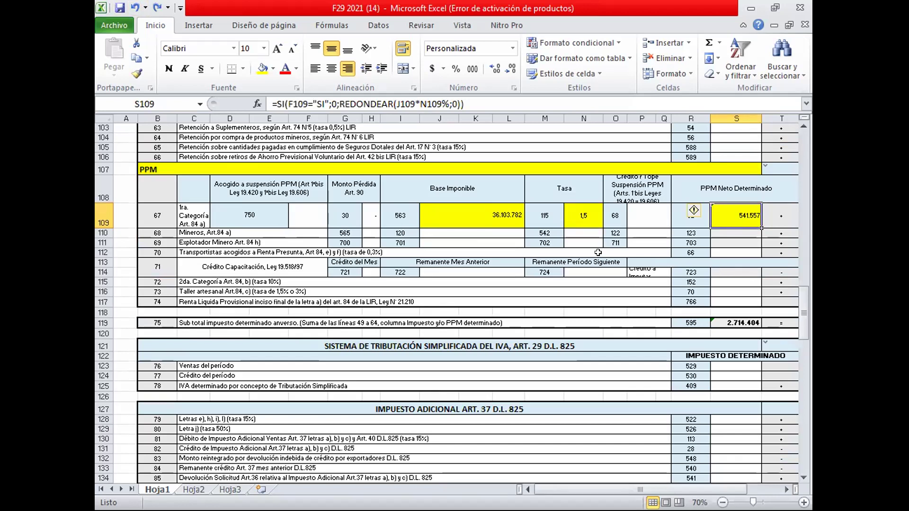
- Highlight the TOTAL A PAGAR DENTRO DEL PLAZO LEGAL amount in S197 with yellow fill
scroll(597, 253, "down", 5)
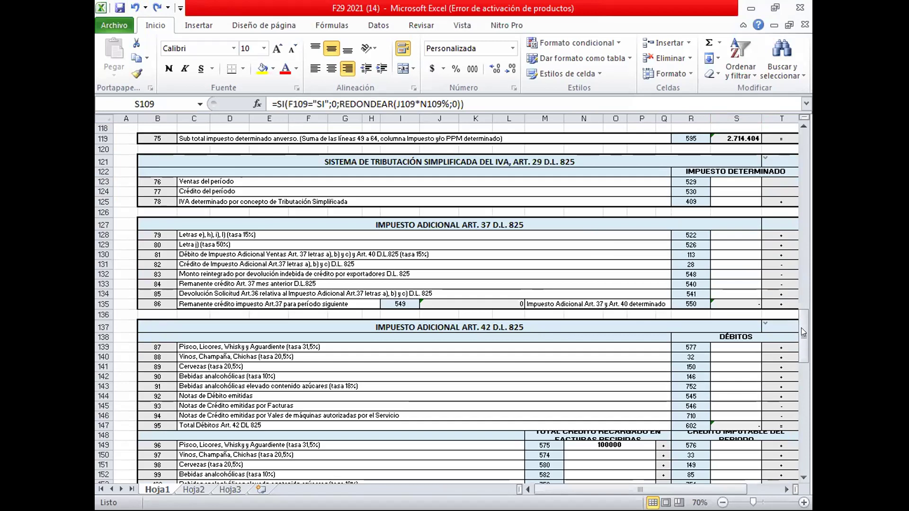
left_click_drag(801, 328, 809, 457)
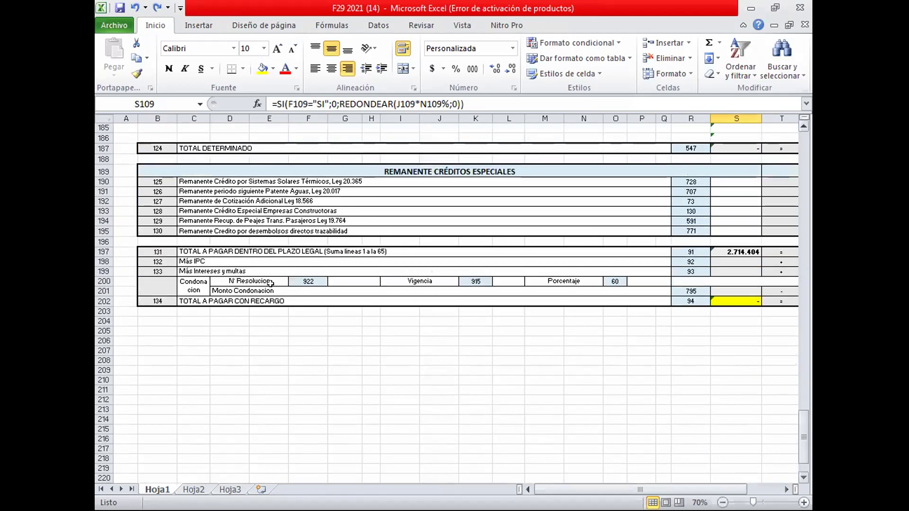
left_click(748, 251)
left_click(261, 68)
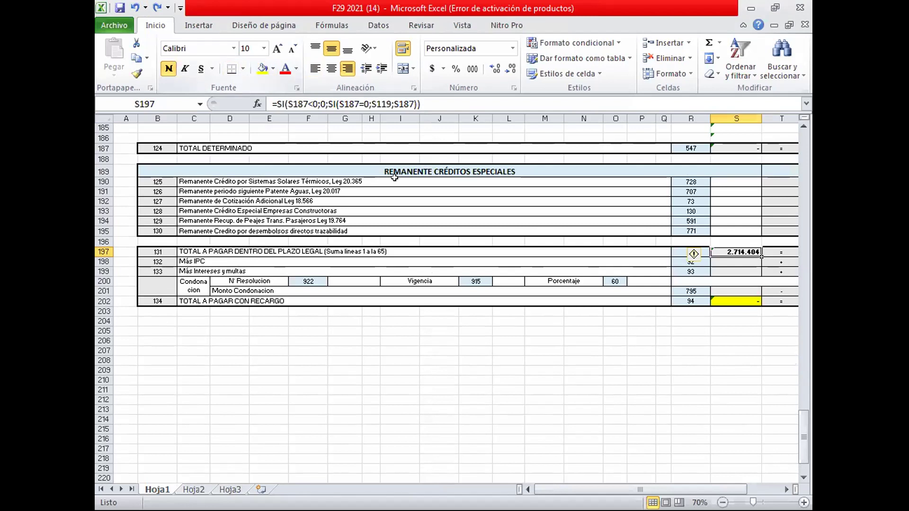
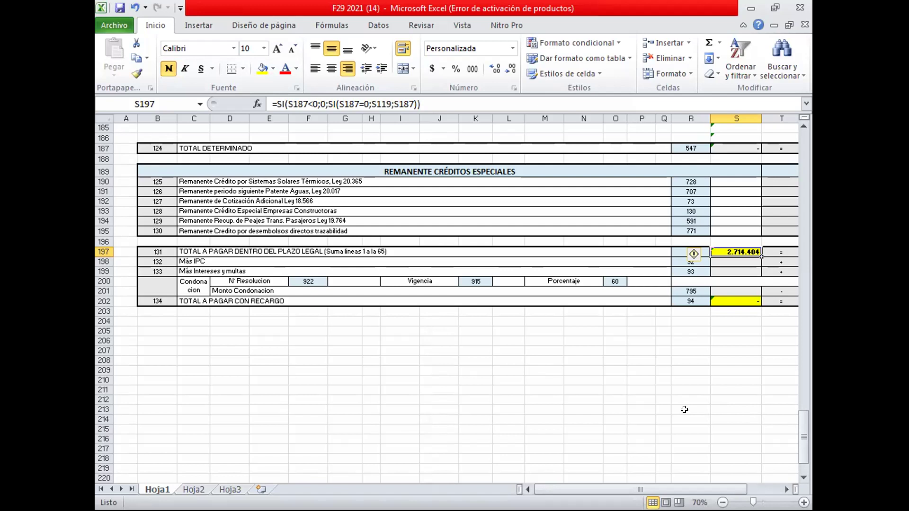
- Review the PPM section's Tasa and Base Imponible in row 109 of Hoja1 against the sales totals on Hoja2
scroll(684, 410, "up", 1)
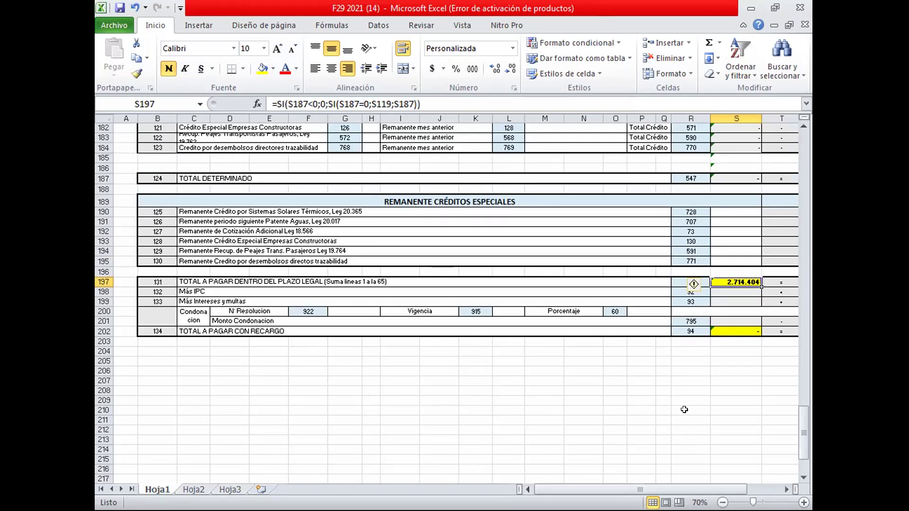
scroll(684, 410, "up", 10)
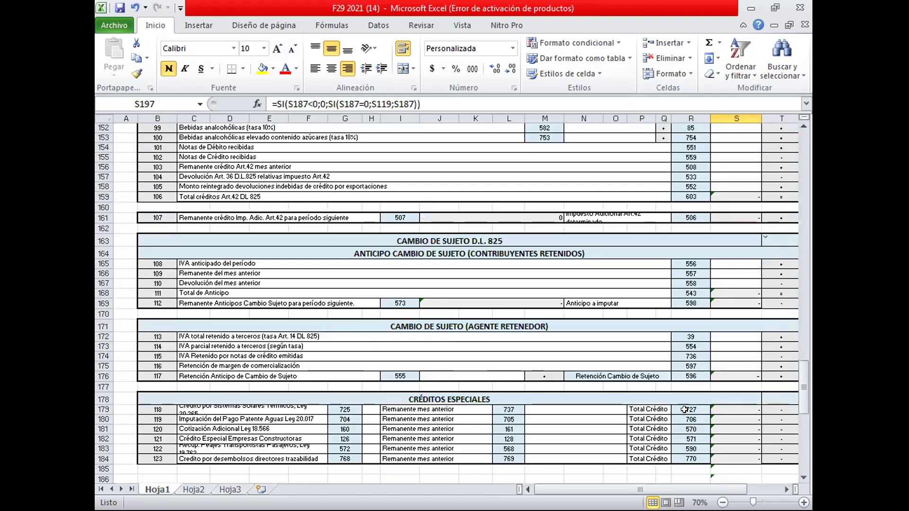
scroll(684, 409, "up", 20)
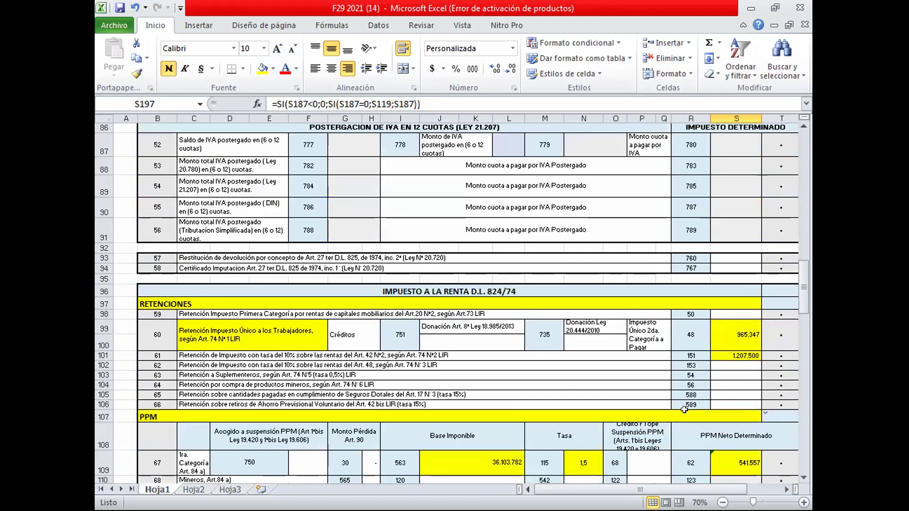
scroll(684, 409, "down", 4)
left_click(584, 276)
left_click(145, 229)
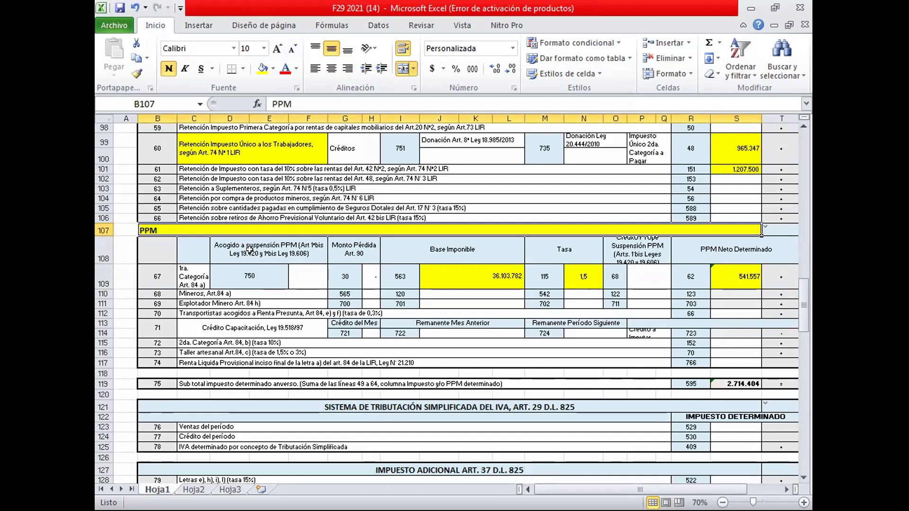
left_click(574, 279)
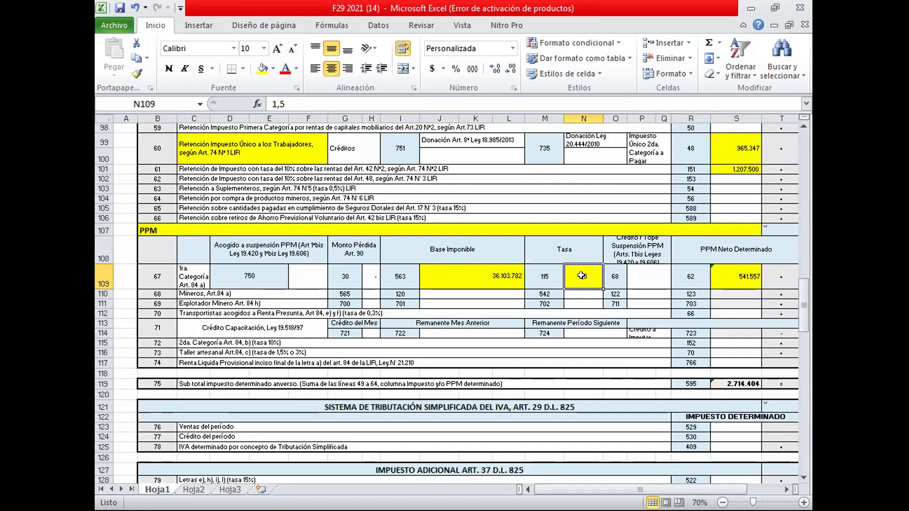
left_click(483, 273)
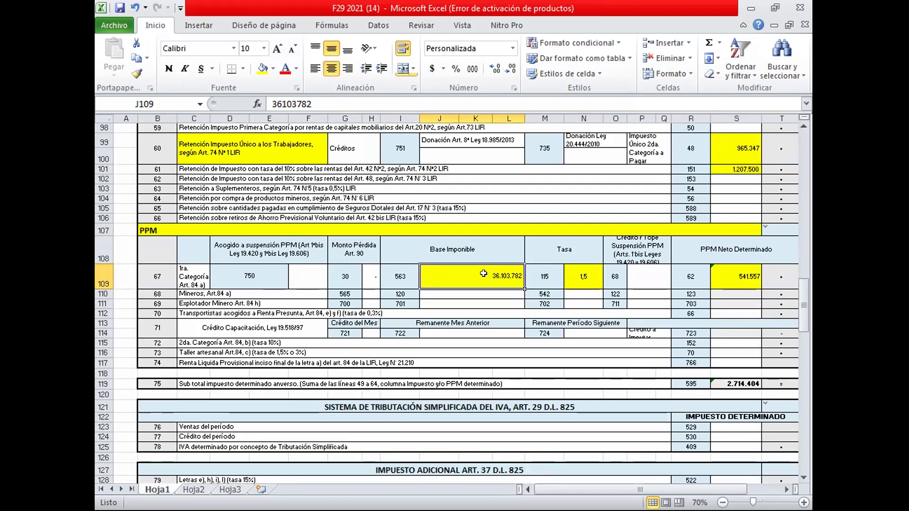
left_click(191, 489)
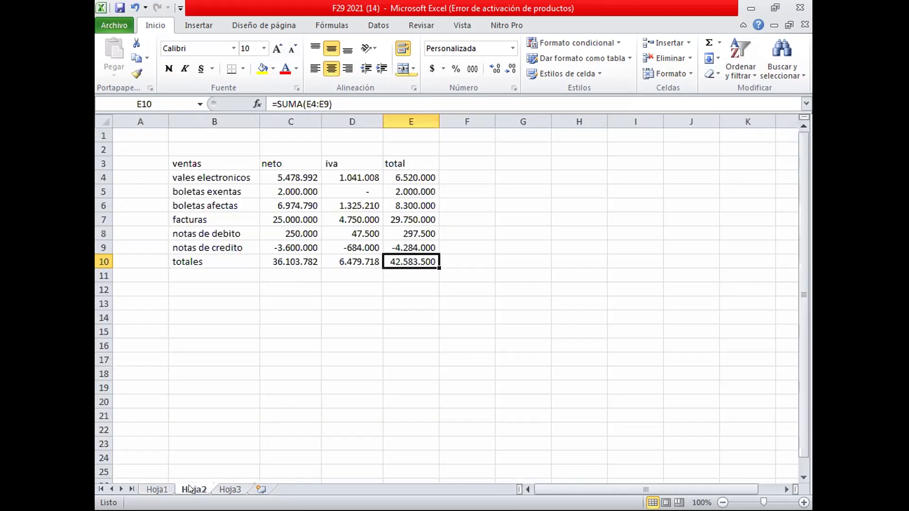
left_click(152, 489)
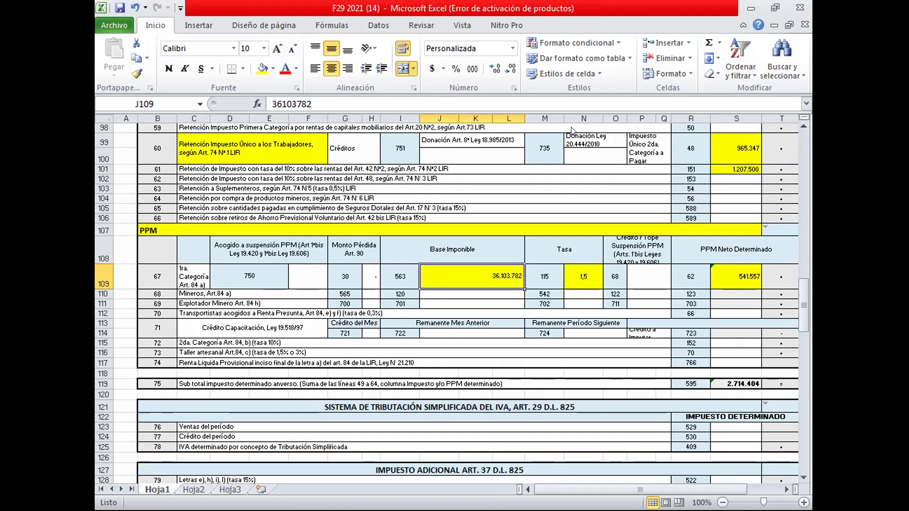
scroll(110, 22, "down", 2, "ctrl")
- Start saving a copy of the workbook, choosing the Dropbox folder ENAC VIRTUAL > CURSOS AÑO 2021 > SEGUNDO SEMESTRE as the location
left_click(110, 22)
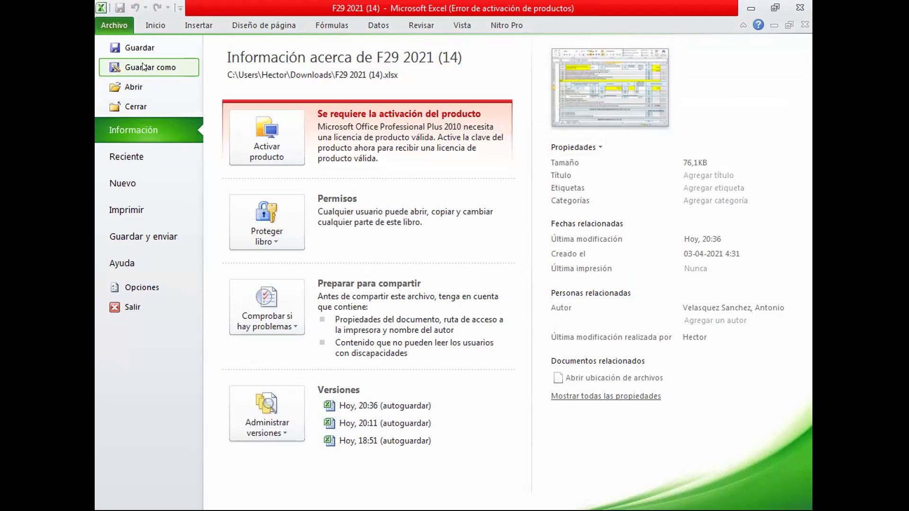
key("Escape")
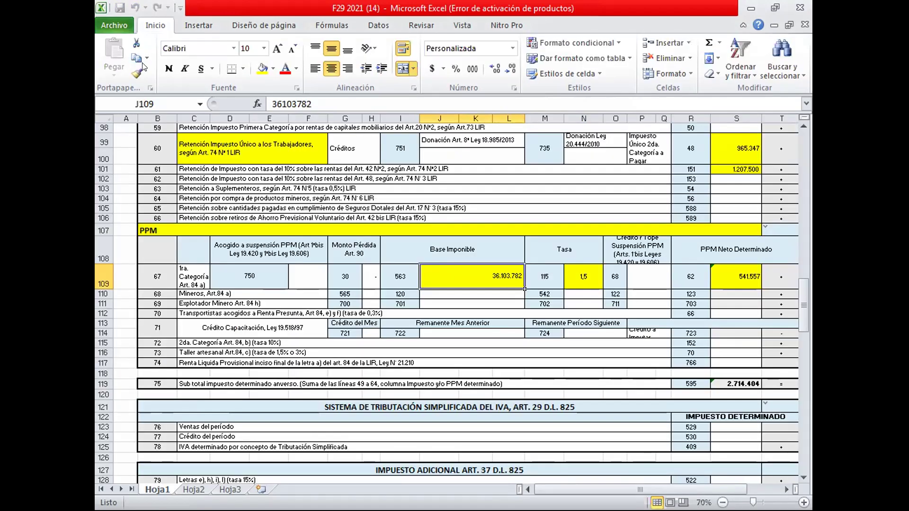
key("F12")
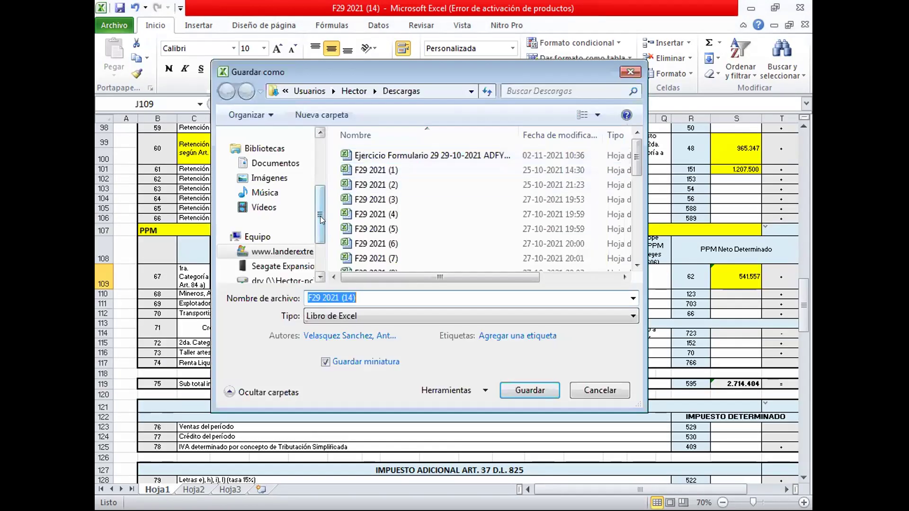
left_click_drag(321, 219, 321, 167)
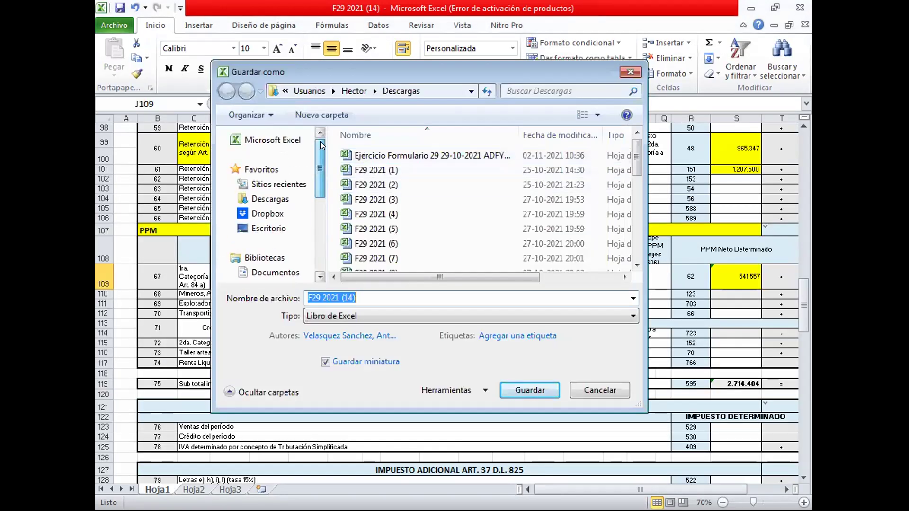
left_click(257, 215)
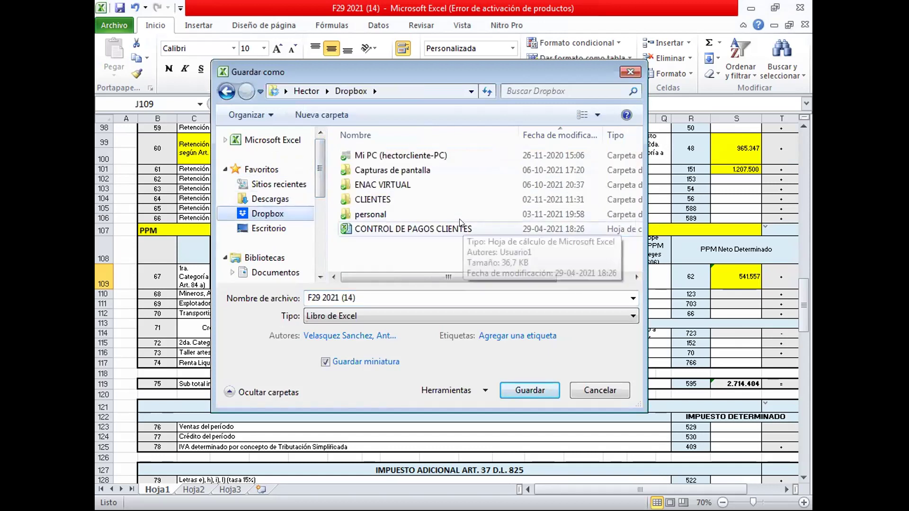
double_click(379, 185)
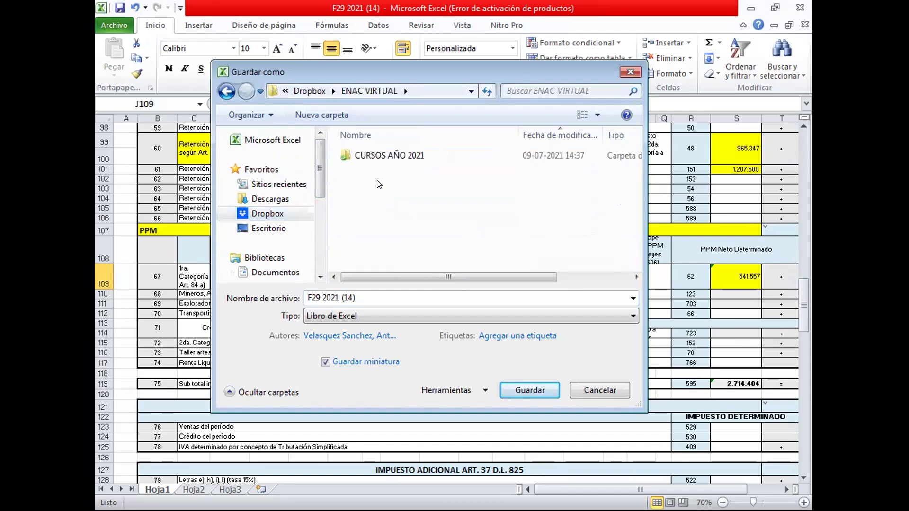
double_click(370, 152)
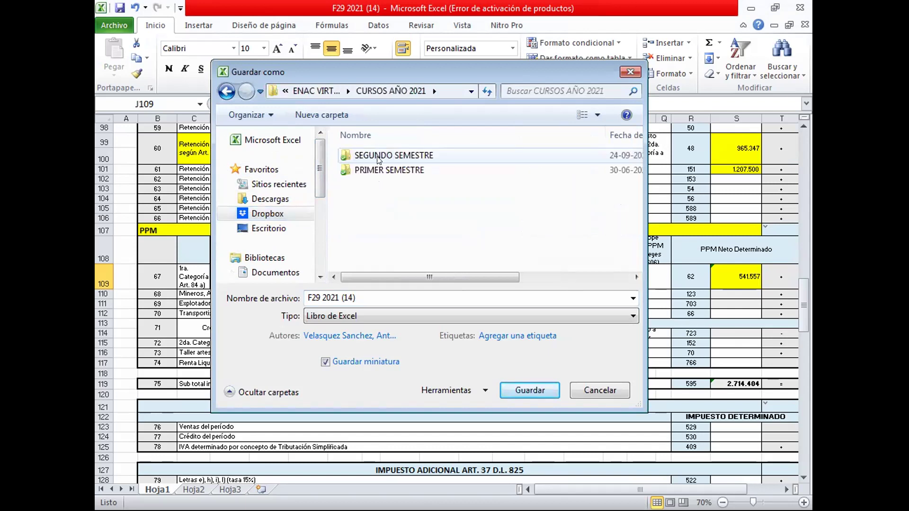
double_click(381, 154)
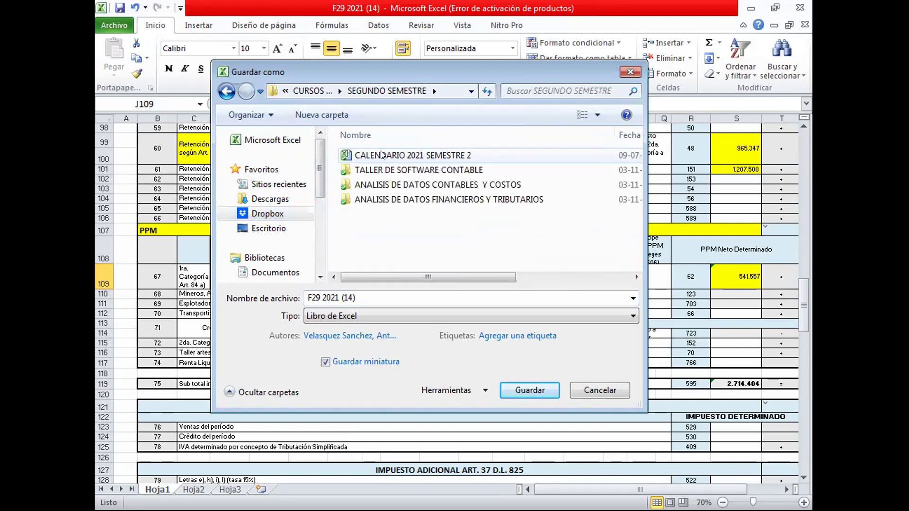